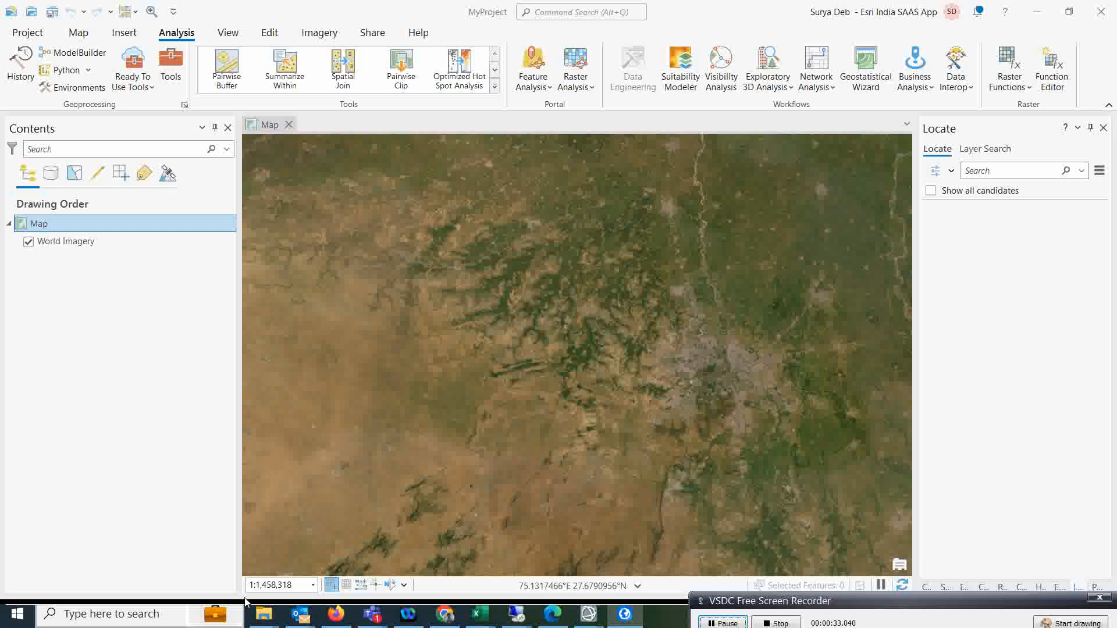
# Look inside the Sentinel-1 SAFE folder in the test 4 folder, then return to ArcGIS Pro.
pyautogui.moveTo(252, 618)
pyautogui.click(280, 569)
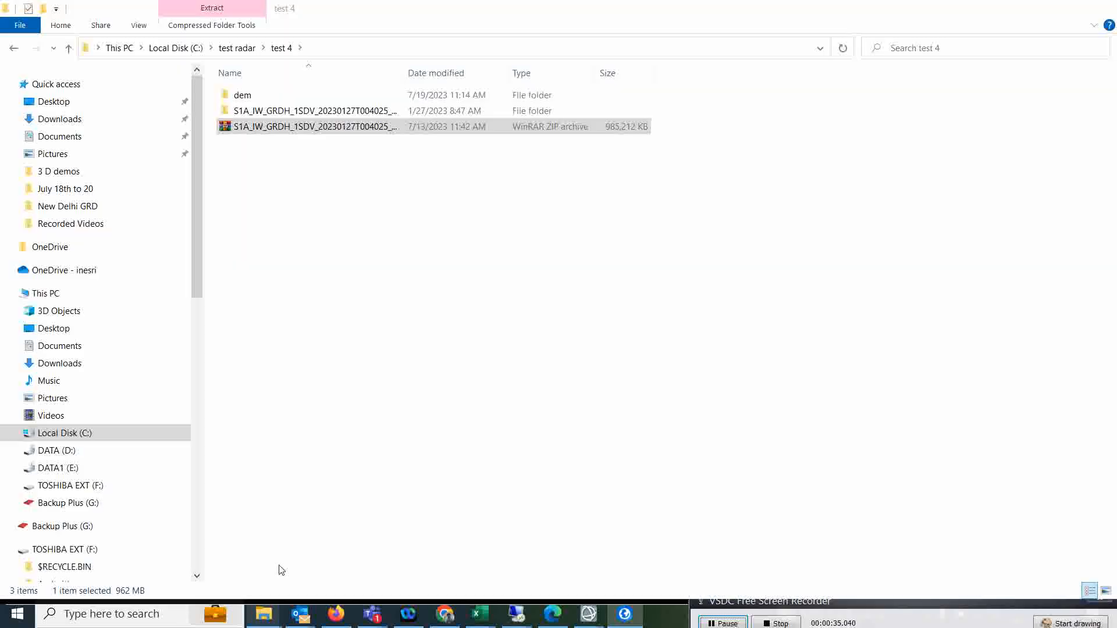
pyautogui.doubleClick(298, 113)
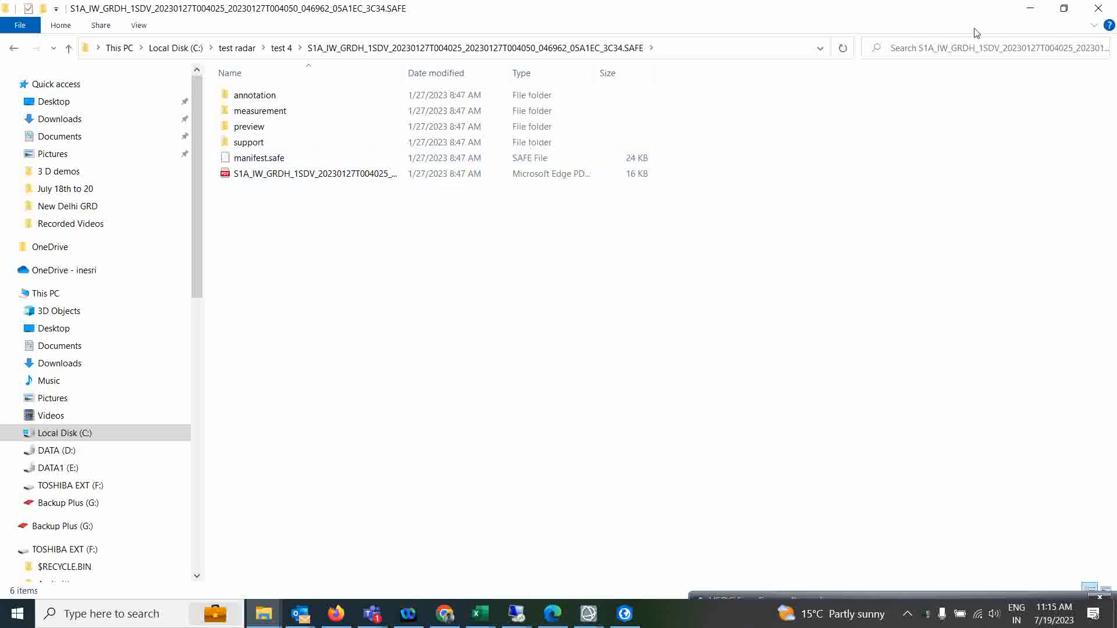
pyautogui.click(1033, 7)
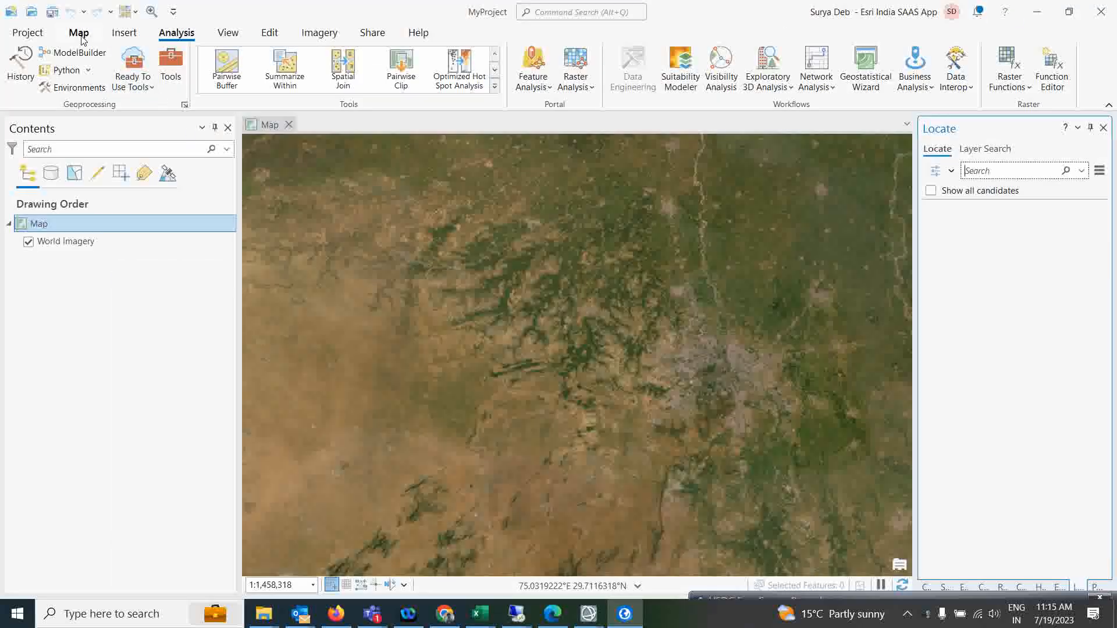
# Add manifest.safe from C:\test radar\test 4\S1A...SAFE to the map.
pyautogui.click(79, 32)
pyautogui.click(307, 88)
pyautogui.click(312, 110)
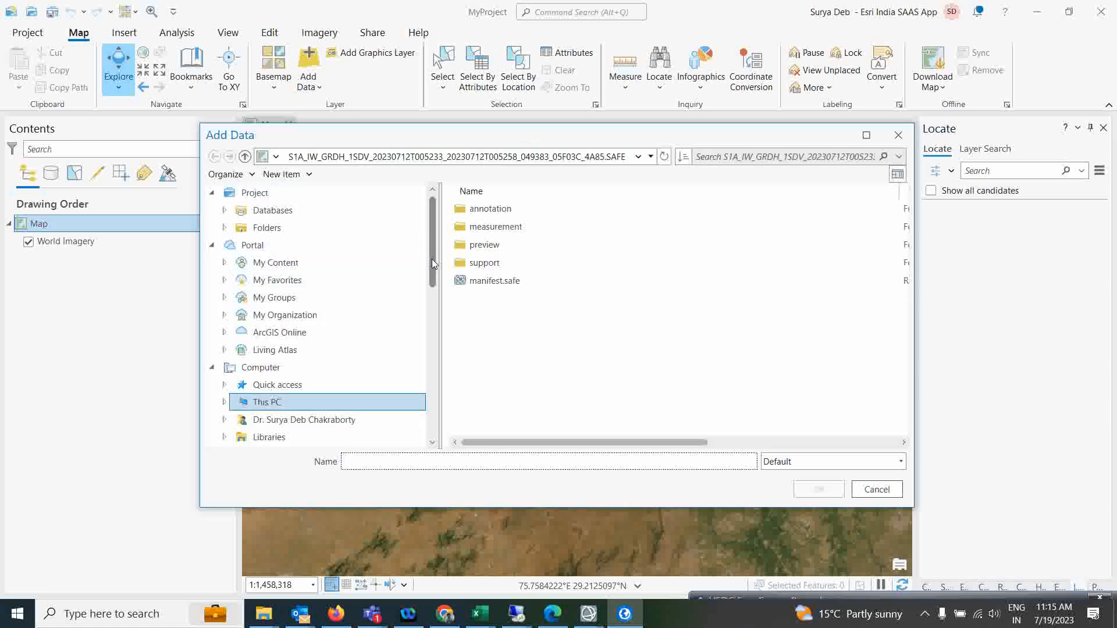
pyautogui.click(264, 403)
pyautogui.doubleClick(496, 335)
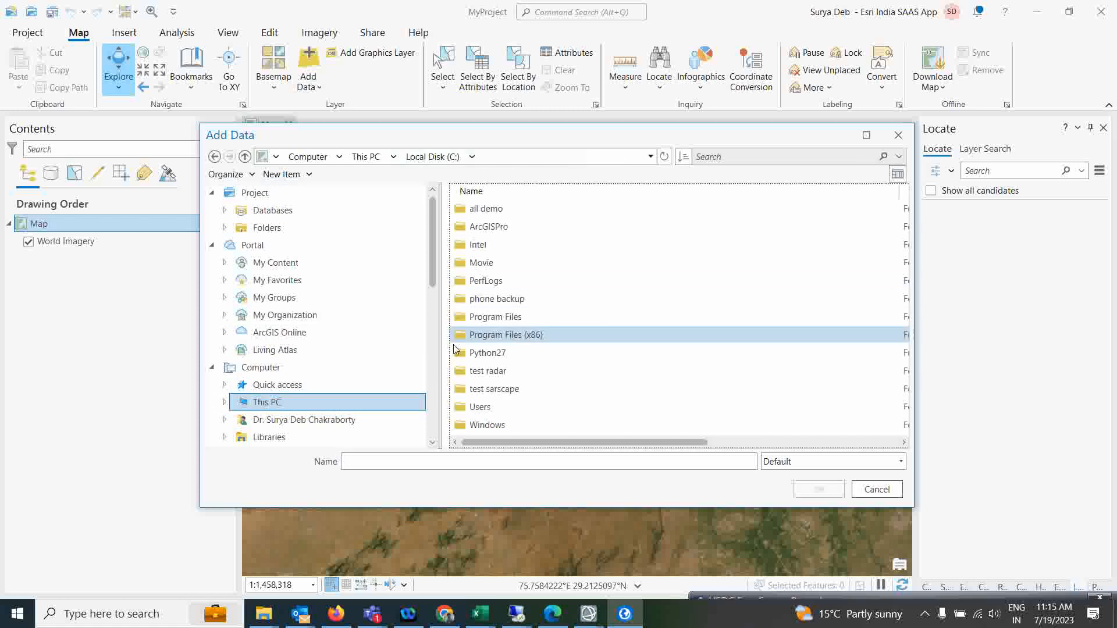
pyautogui.doubleClick(484, 374)
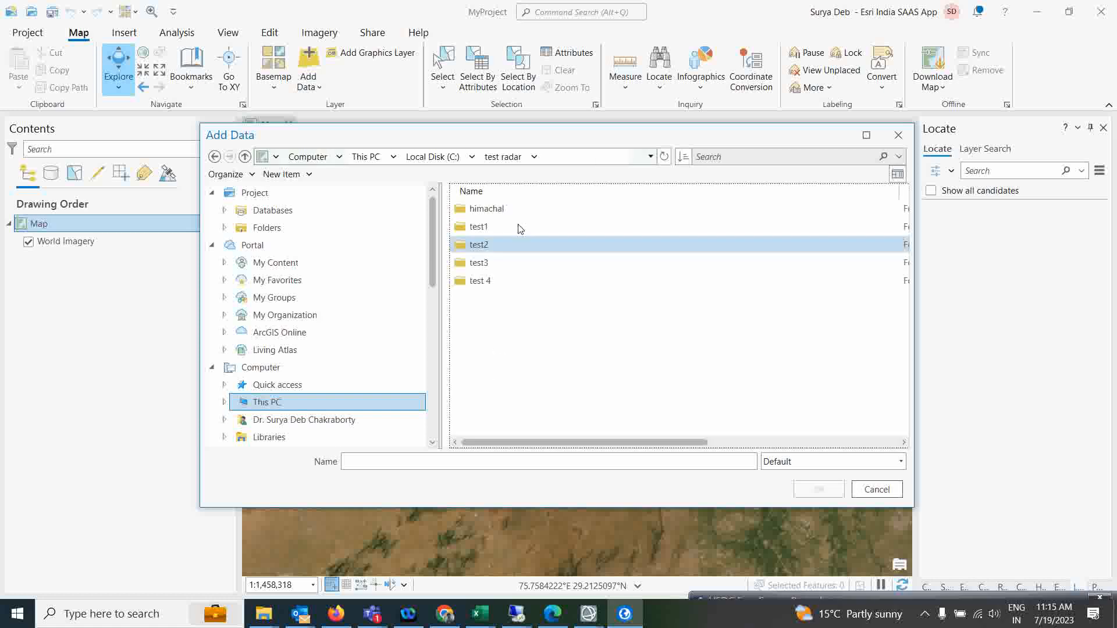
pyautogui.doubleClick(477, 281)
pyautogui.doubleClick(477, 226)
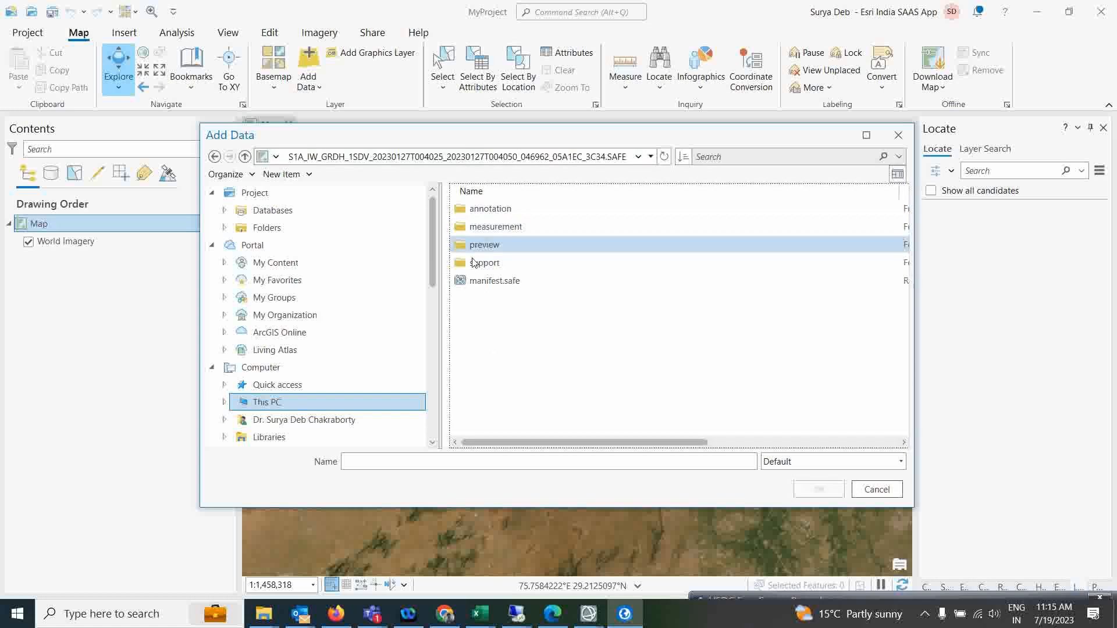
pyautogui.click(472, 284)
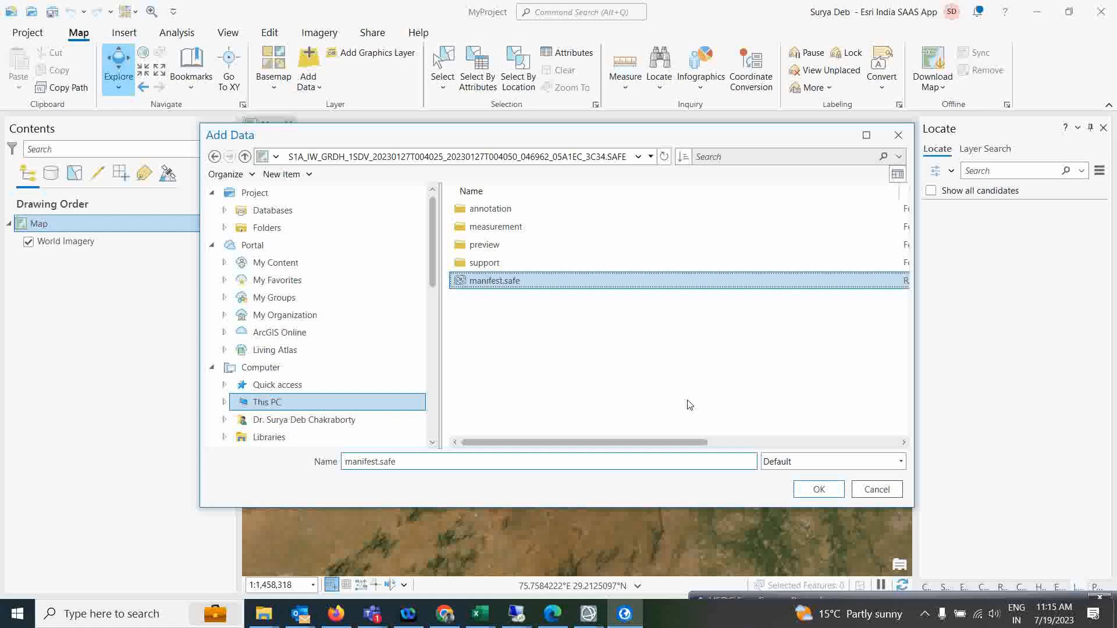
pyautogui.click(819, 489)
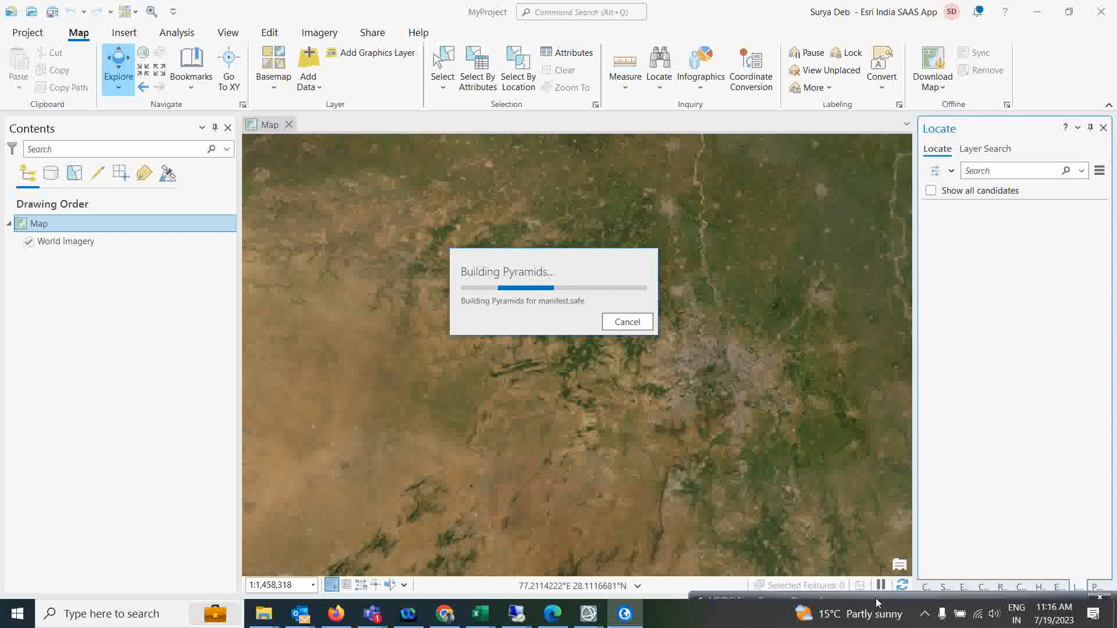
pyautogui.moveTo(875, 596)
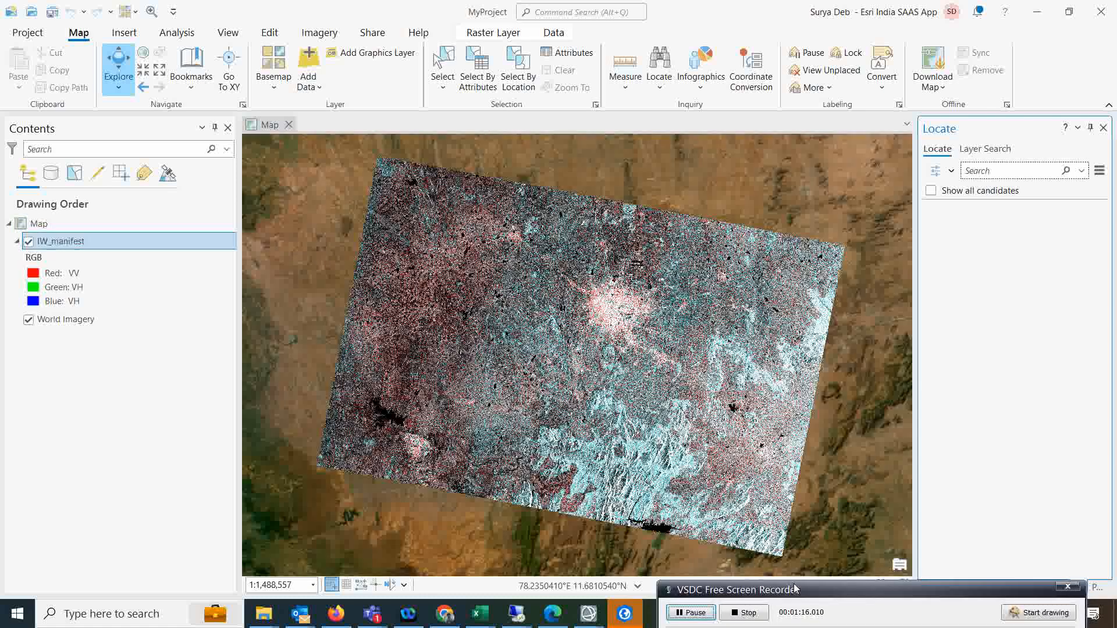
pyautogui.moveTo(828, 602); pyautogui.dragTo(794, 584)
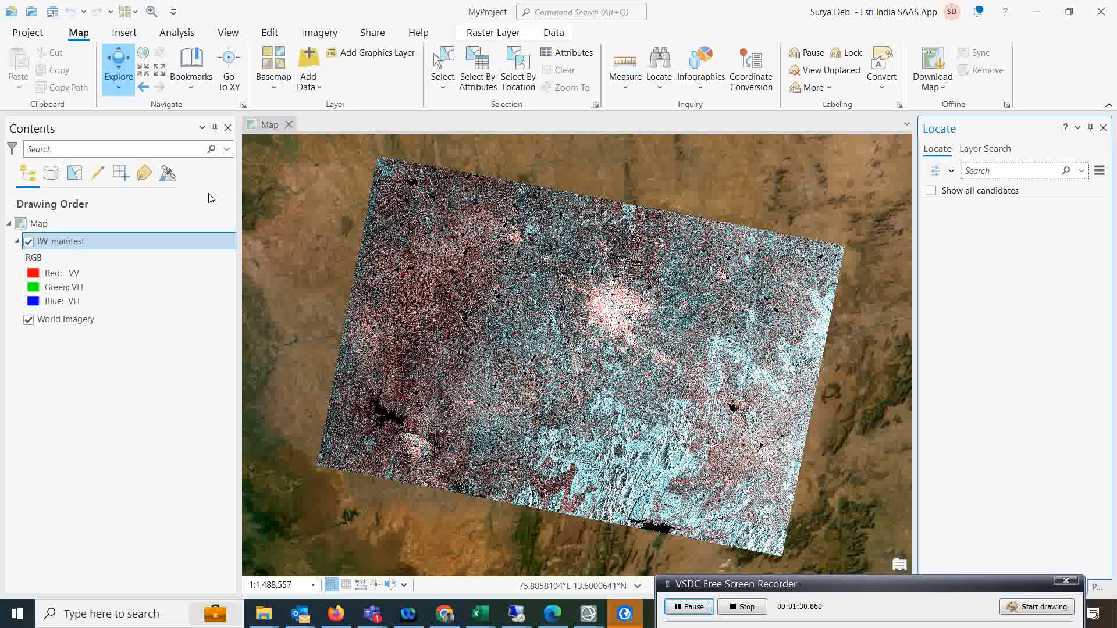
# Rename the IW_manifest layer to Bangalore_S1_GRD in its layer properties.
pyautogui.rightClick(61, 244)
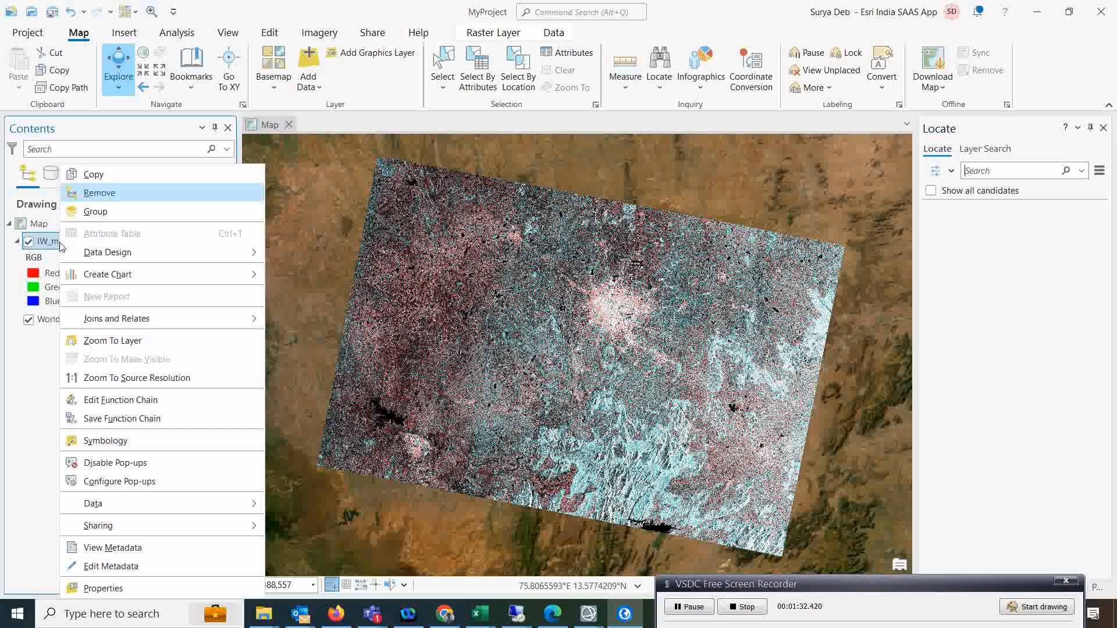
pyautogui.click(116, 588)
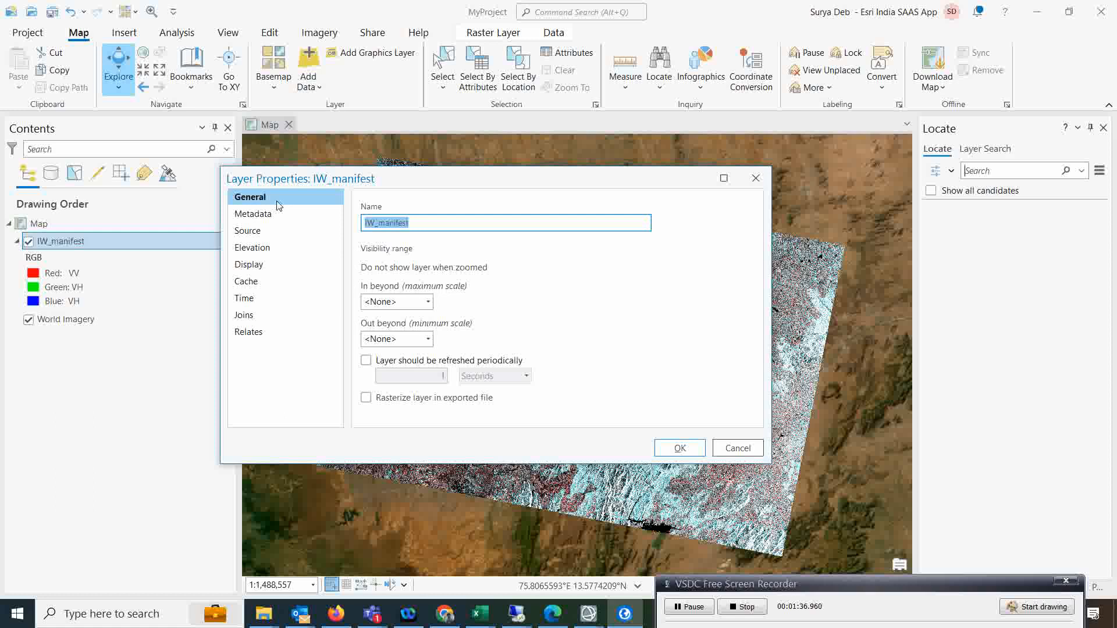
pyautogui.write('Bangalore_S1_GRD')
pyautogui.click(679, 450)
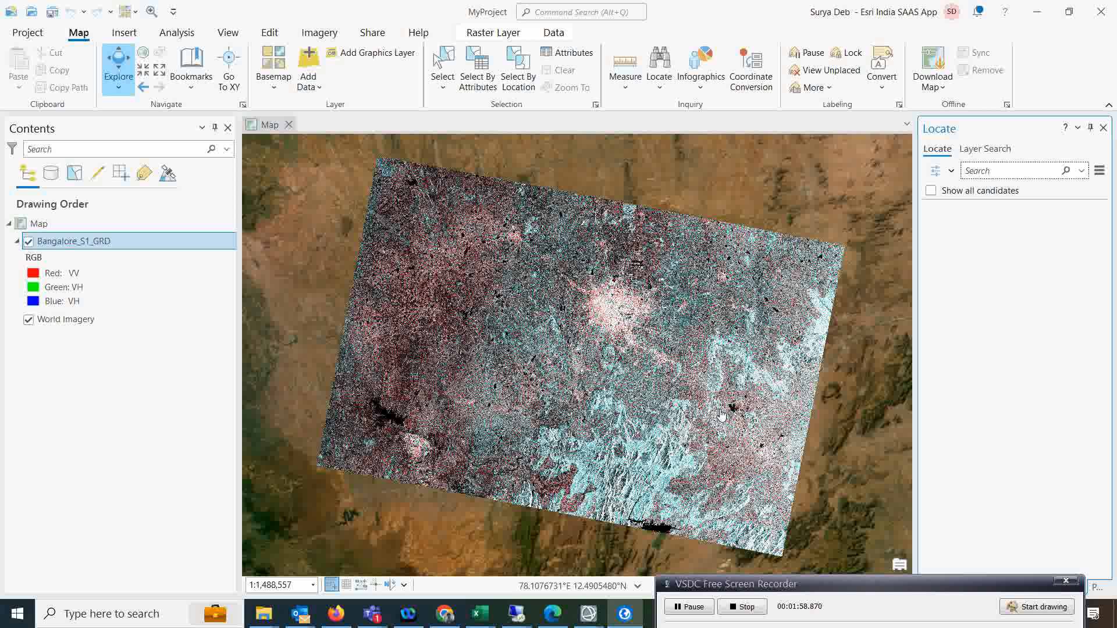
# Show the Geoprocessing toolboxes with Image Analyst Tools expanded to the Synthetic Aperture Radar toolset.
pyautogui.click(176, 32)
pyautogui.click(170, 73)
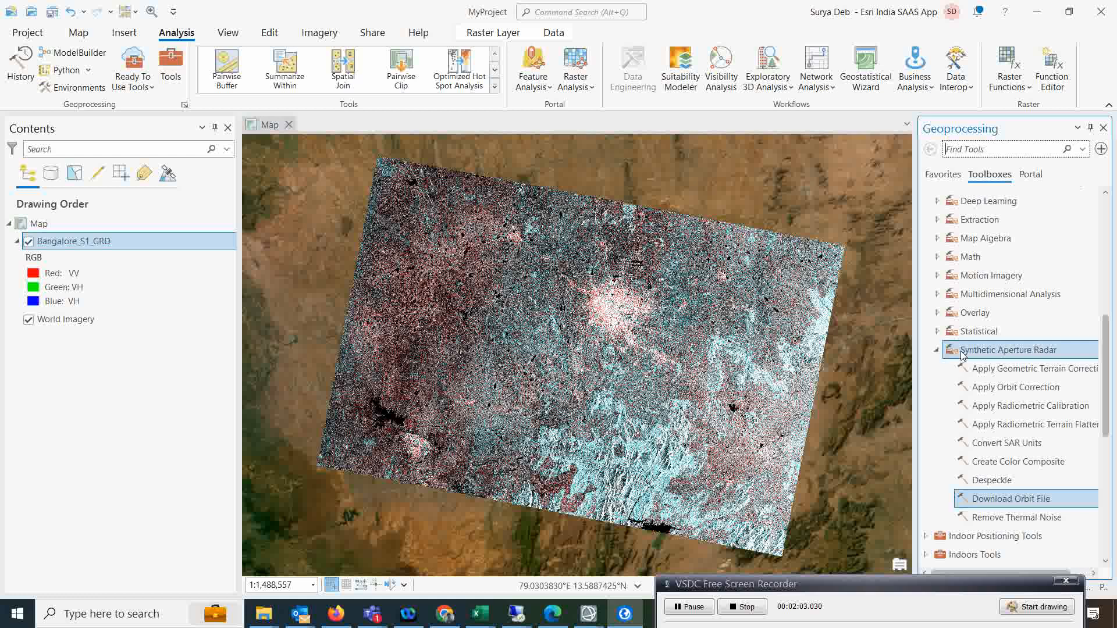
pyautogui.scroll(2, 965, 302)
pyautogui.click(971, 252)
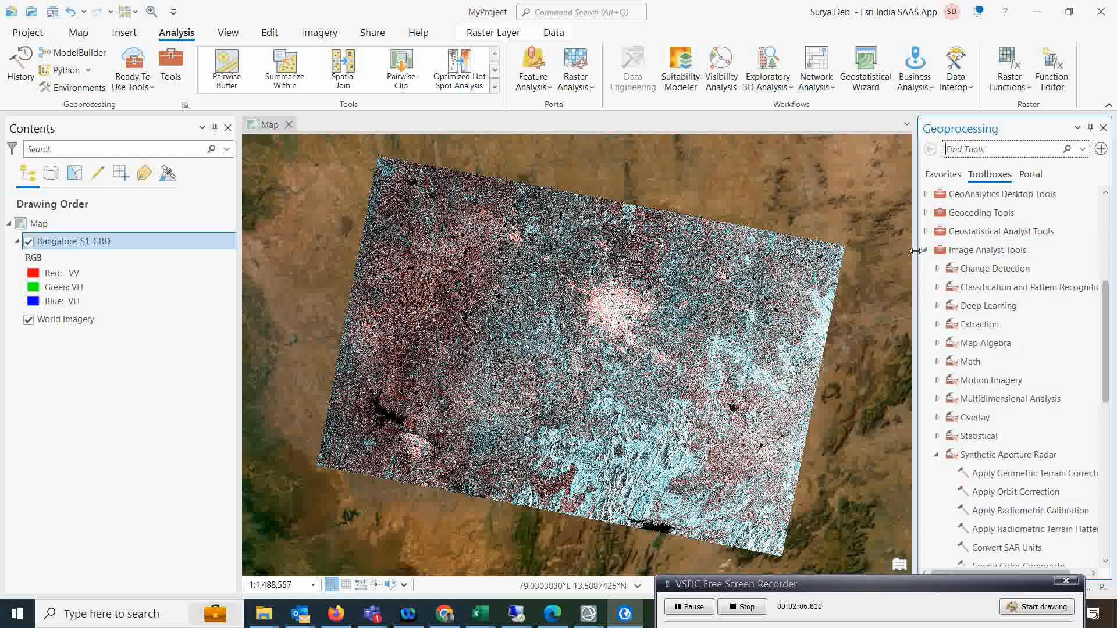
pyautogui.scroll(-2, 981, 349)
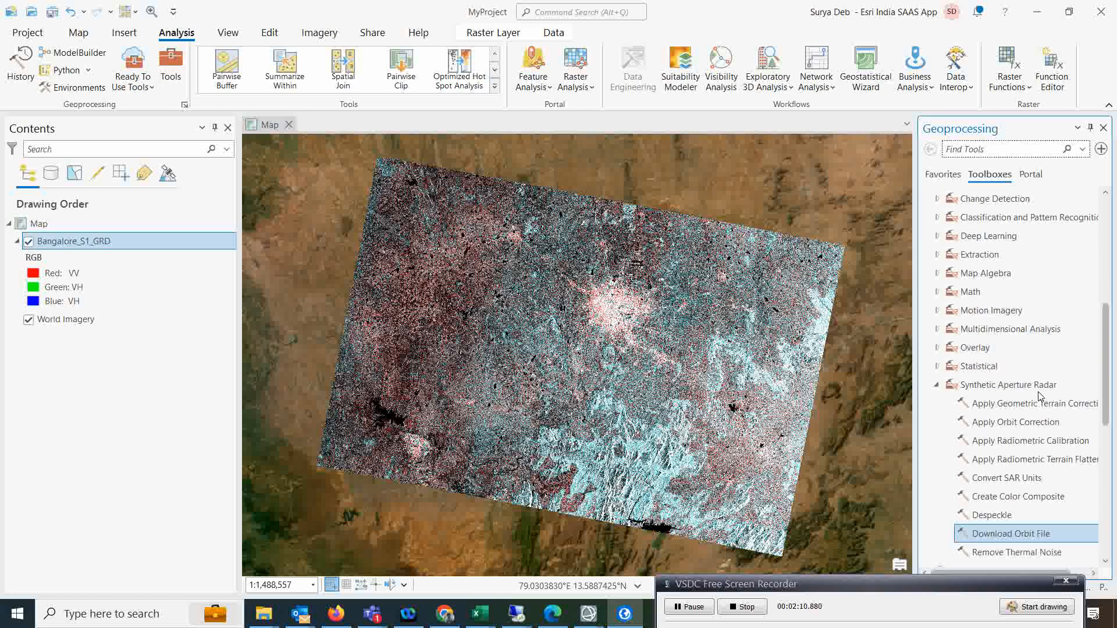
pyautogui.scroll(-2, 1041, 397)
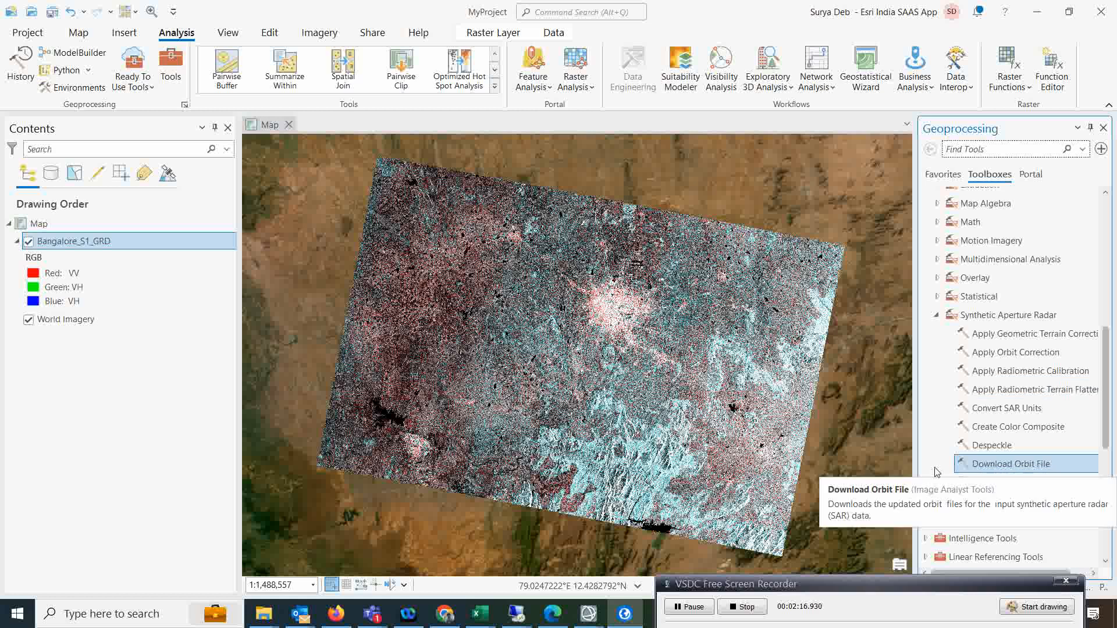
# Open Download Orbit File with Bangalore_S1_GRD as the input radar data.
pyautogui.doubleClick(999, 468)
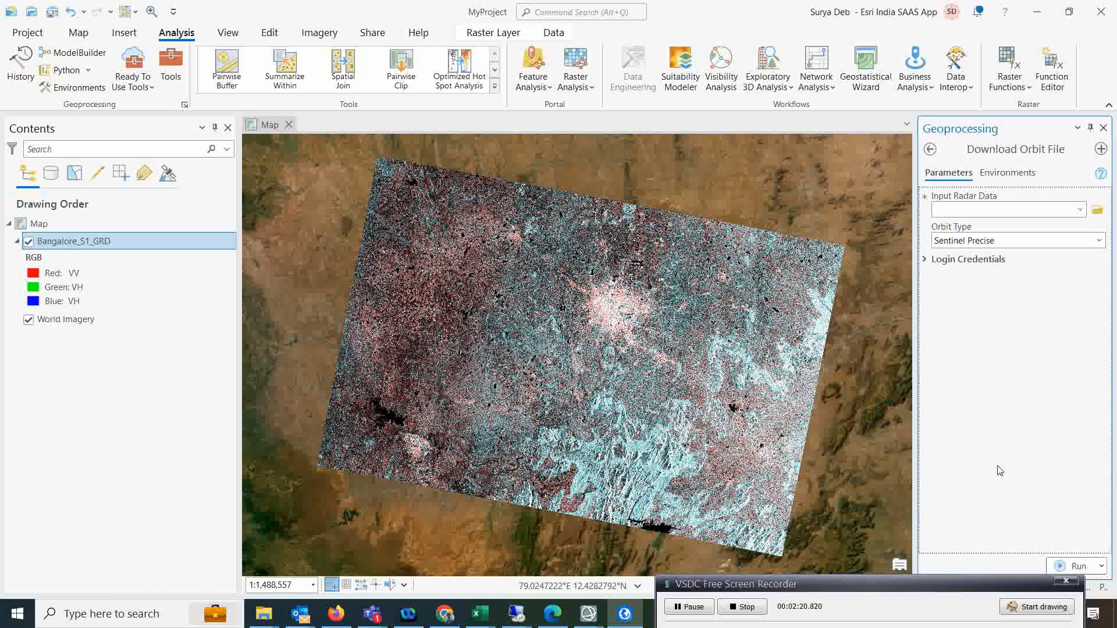
pyautogui.click(1079, 211)
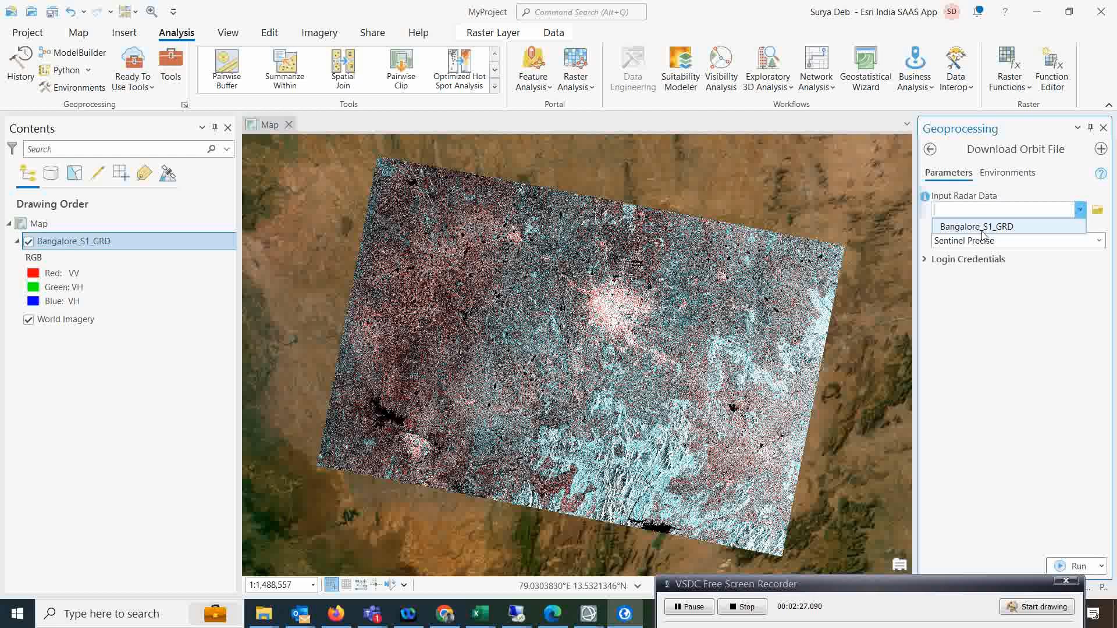
pyautogui.click(962, 233)
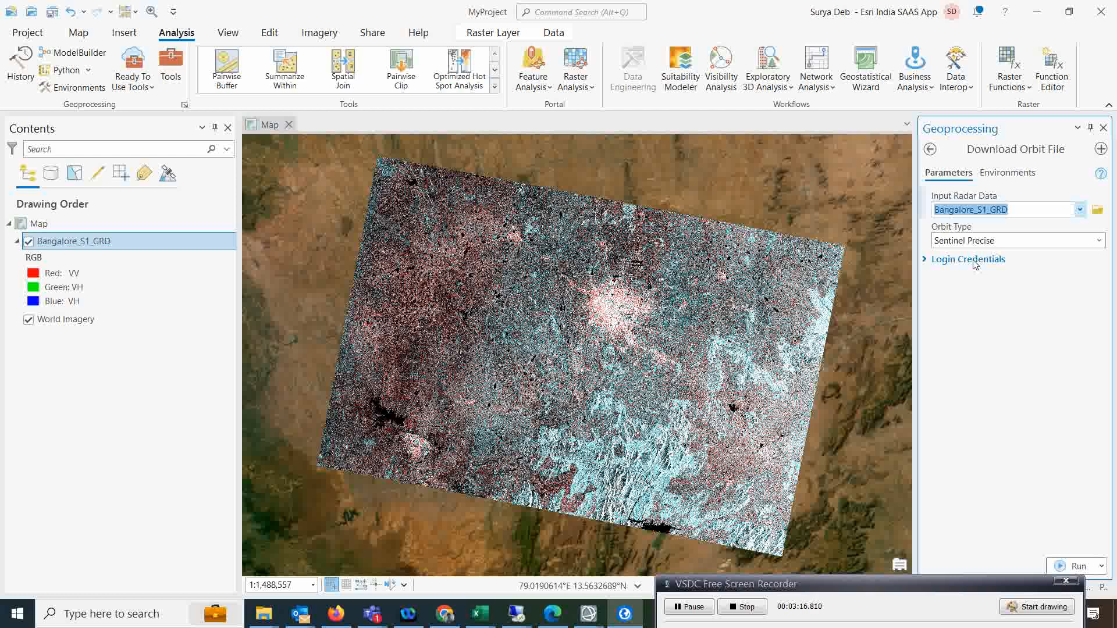
# Enter the orbit server username and password under Login Credentials.
pyautogui.click(937, 261)
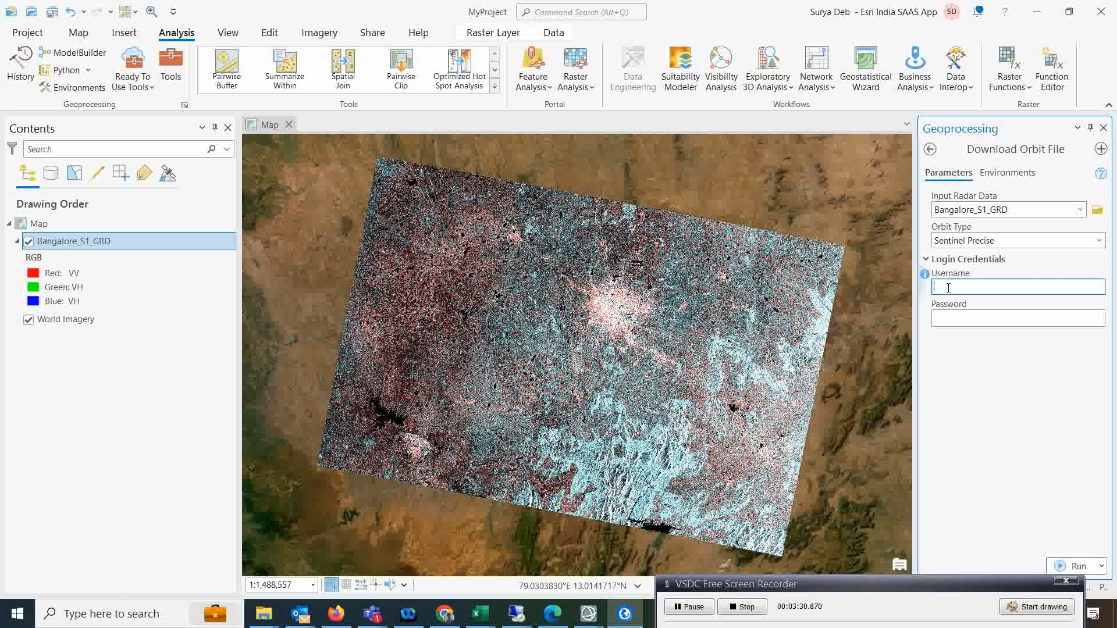
pyautogui.write('gnssguest')
pyautogui.press('Tab')
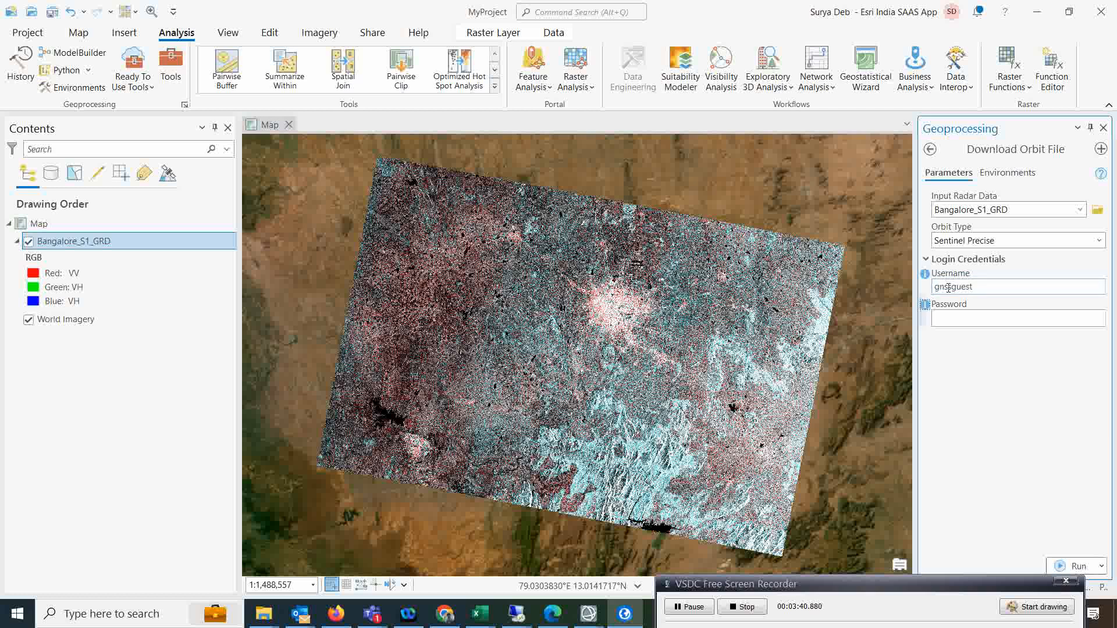
pyautogui.click(952, 320)
pyautogui.write('gn')
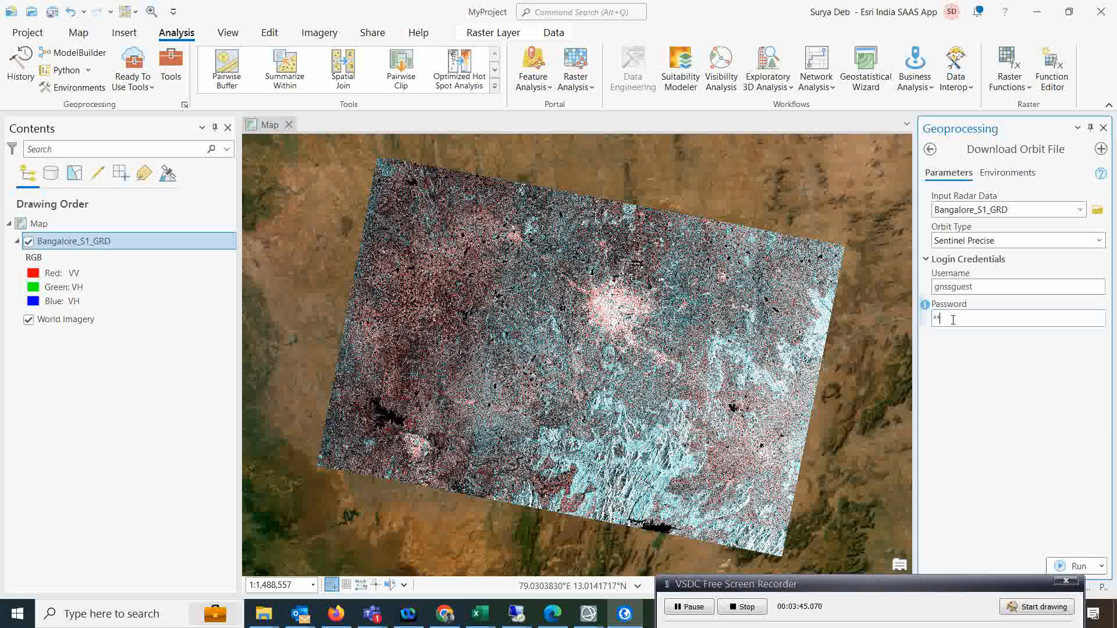
pyautogui.write('ssguest')
pyautogui.moveTo(935, 593); pyautogui.dragTo(886, 609)
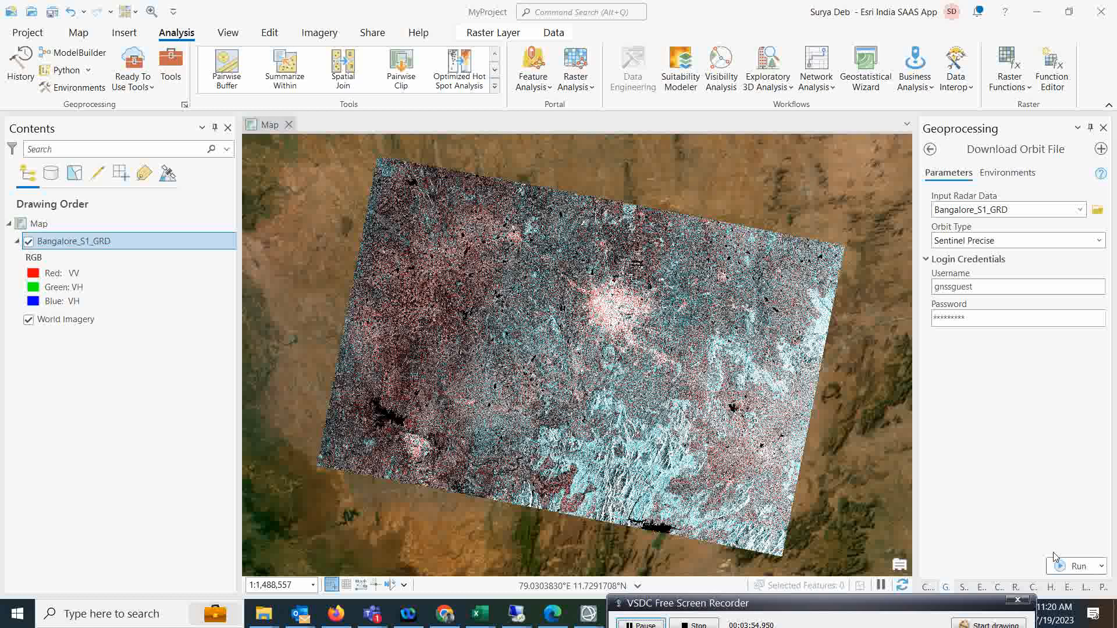
# Download the Sentinel precise orbit file for Bangalore_S1_GRD and return to the SAR tools.
pyautogui.click(1062, 568)
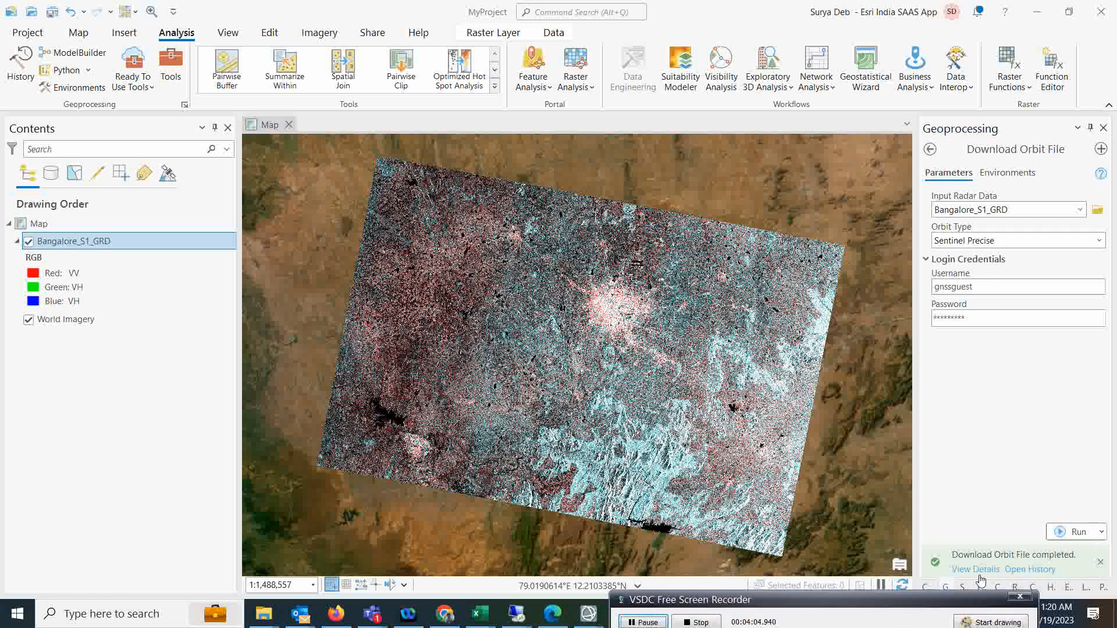
pyautogui.moveTo(1055, 562)
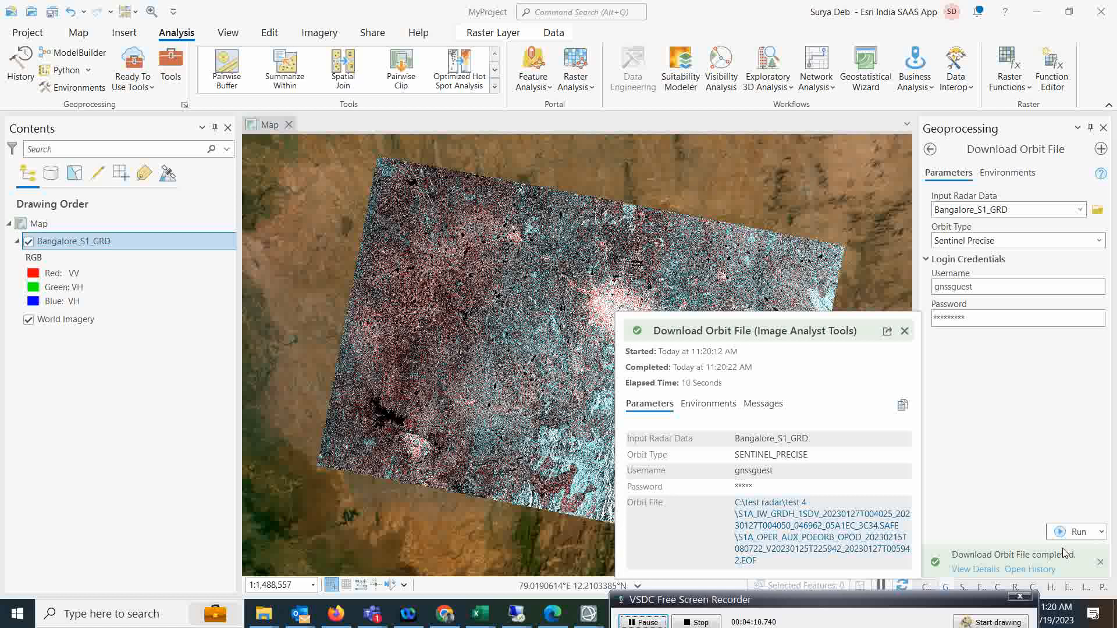
pyautogui.click(930, 150)
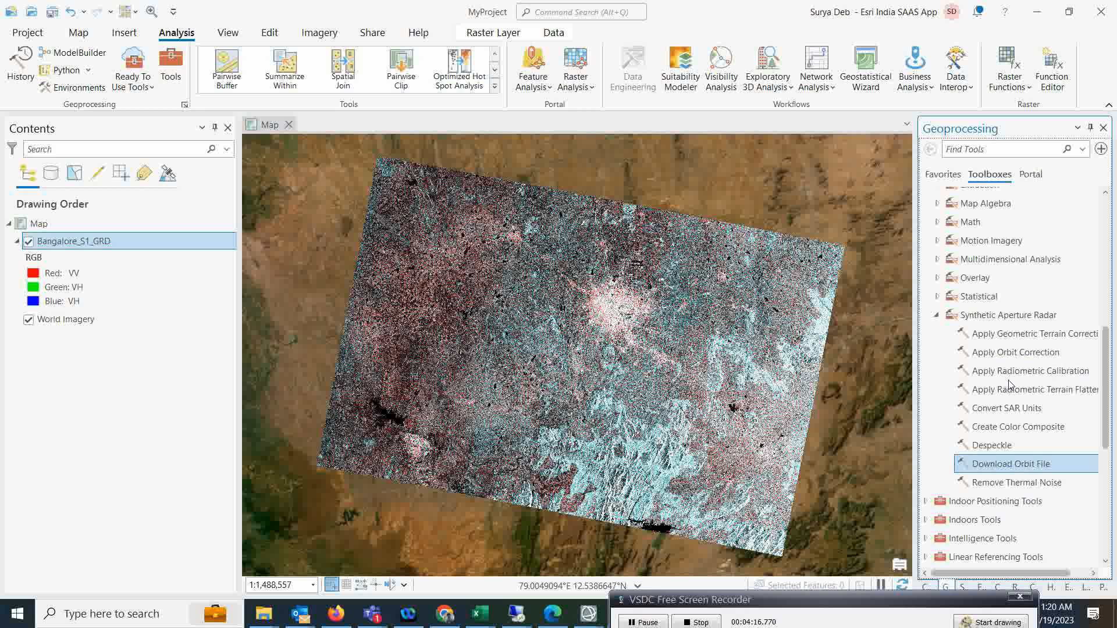
# Set up Apply Orbit Correction on Bangalore_S1_GRD, keeping the auto-filled .EOF orbit file.
pyautogui.click(991, 354)
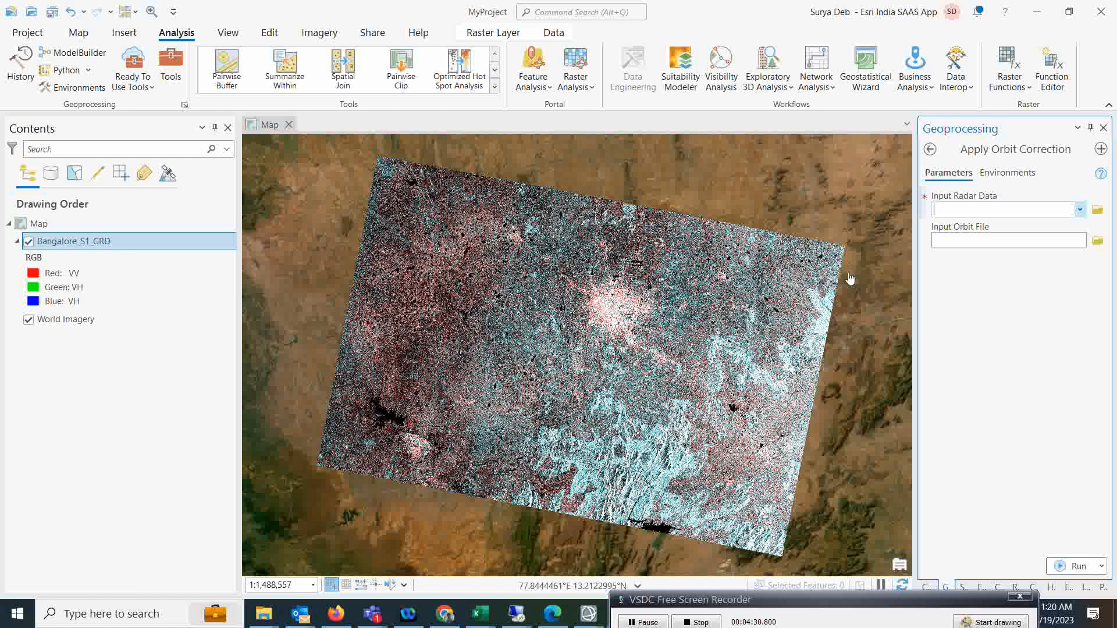
pyautogui.click(1080, 210)
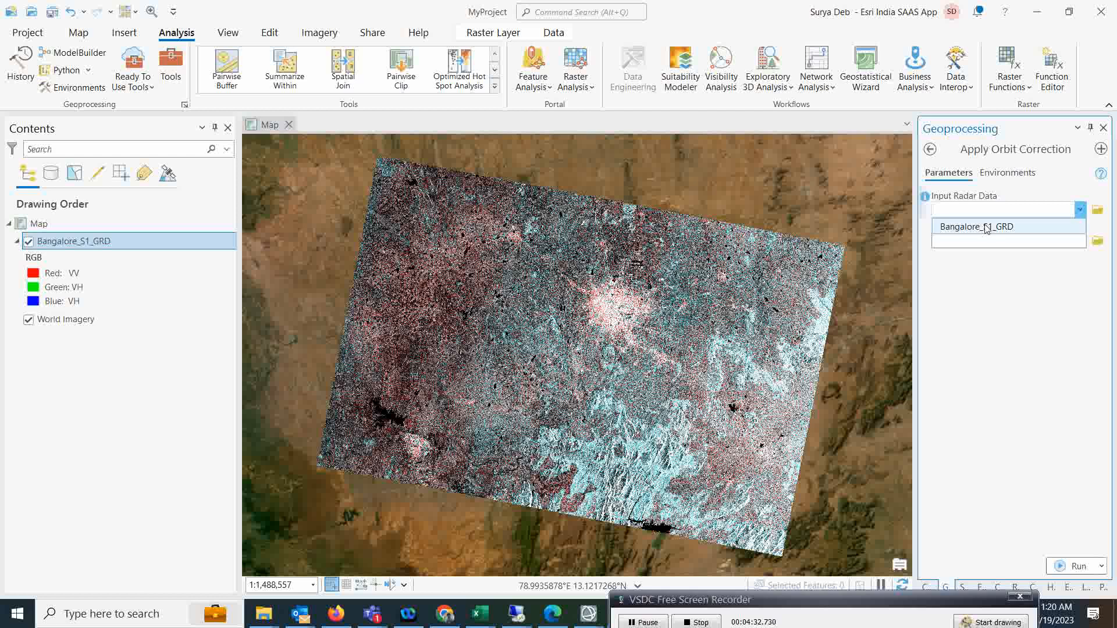
pyautogui.click(937, 230)
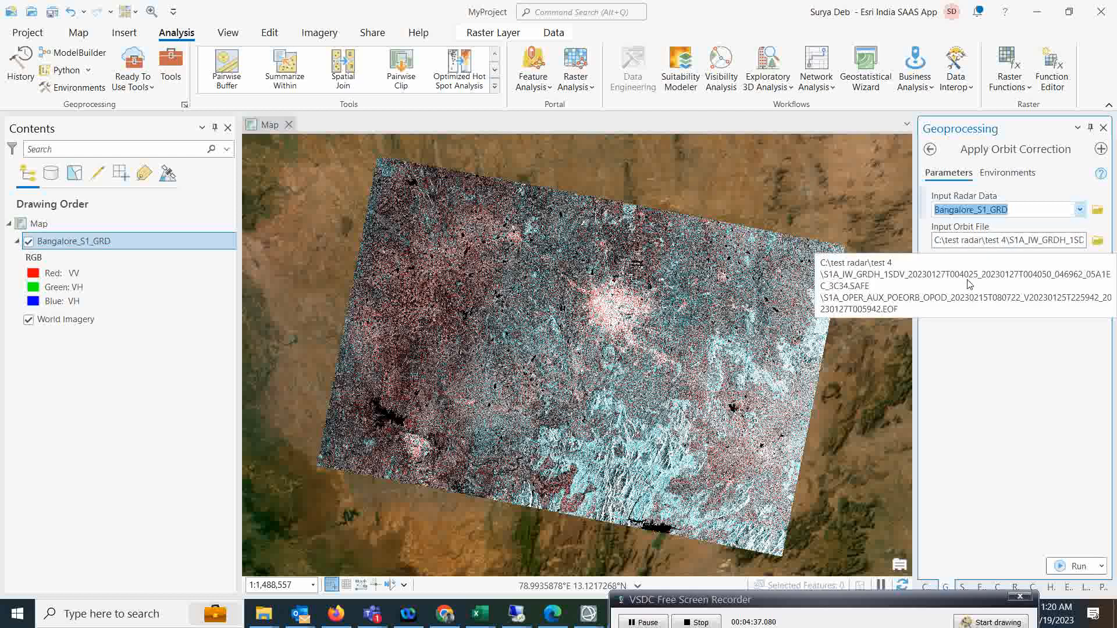
pyautogui.moveTo(1034, 242); pyautogui.dragTo(1091, 298)
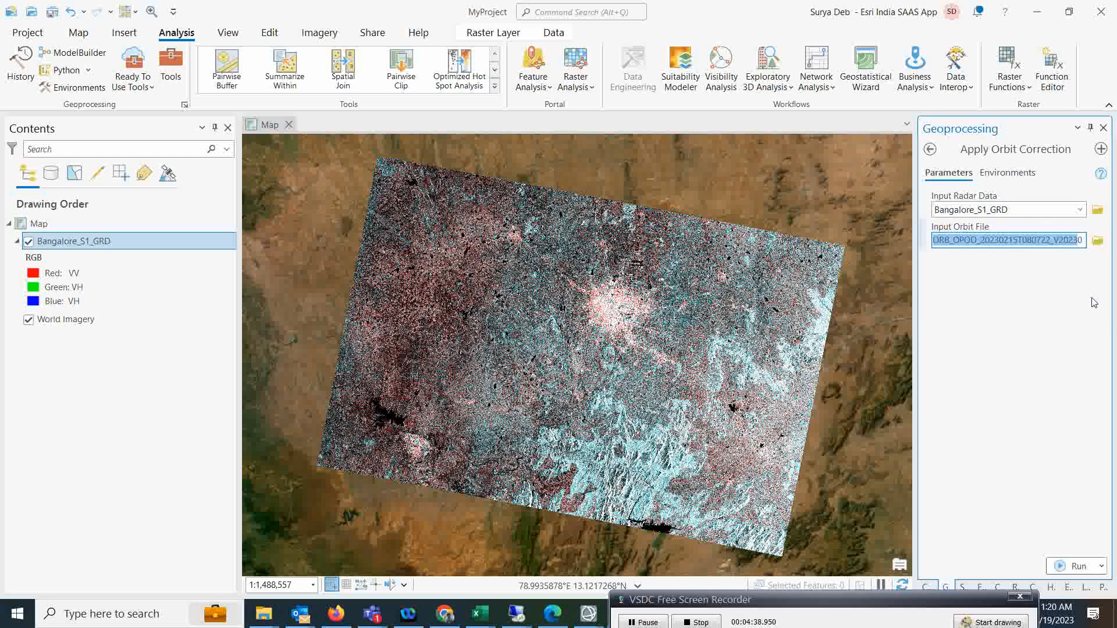
pyautogui.click(1057, 243)
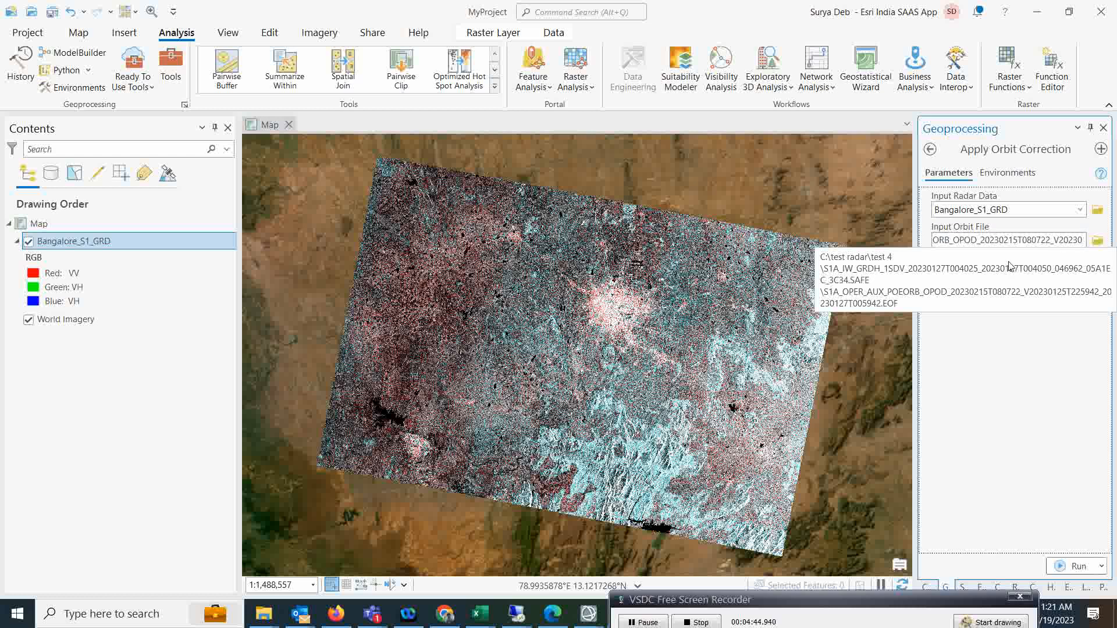
pyautogui.click(1061, 240)
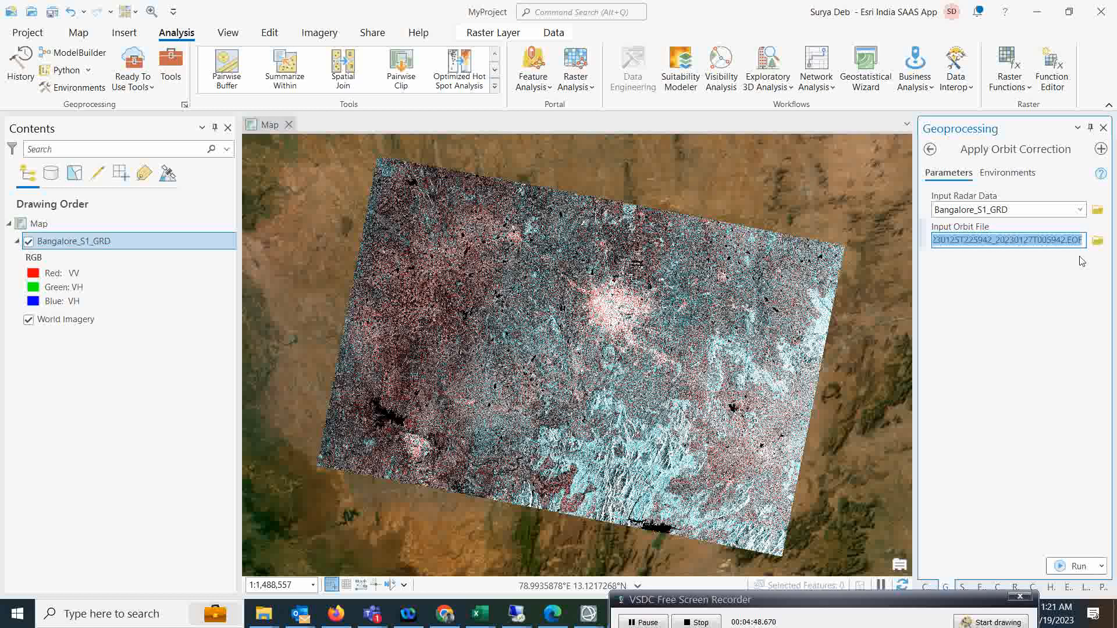
pyautogui.click(1075, 255)
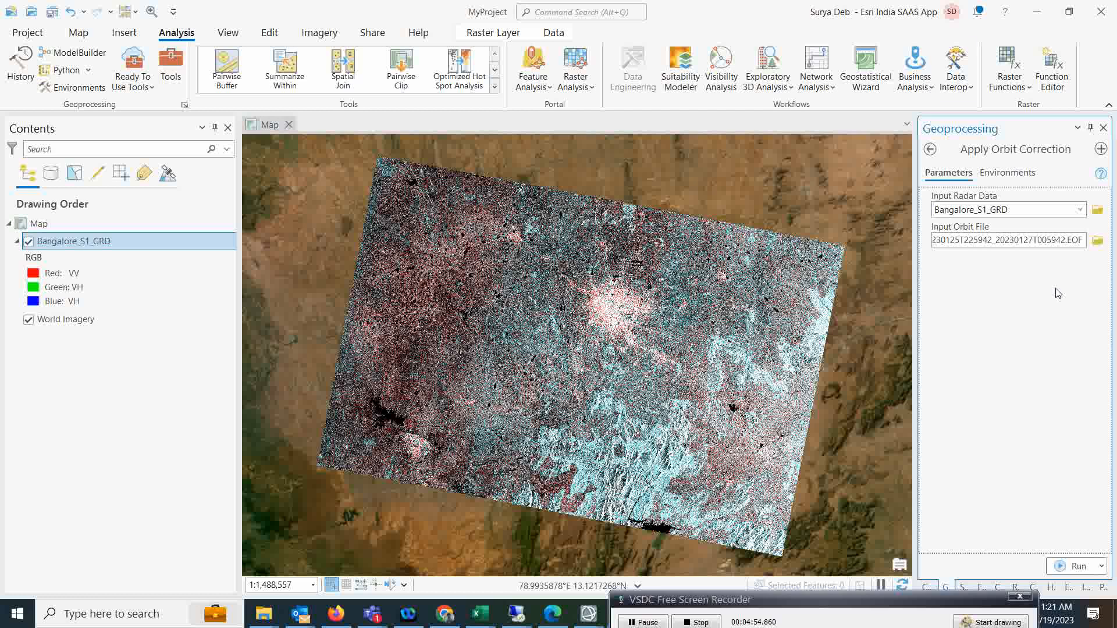
# Run the orbit correction, review its completion details, and go back to the tool list.
pyautogui.click(1062, 574)
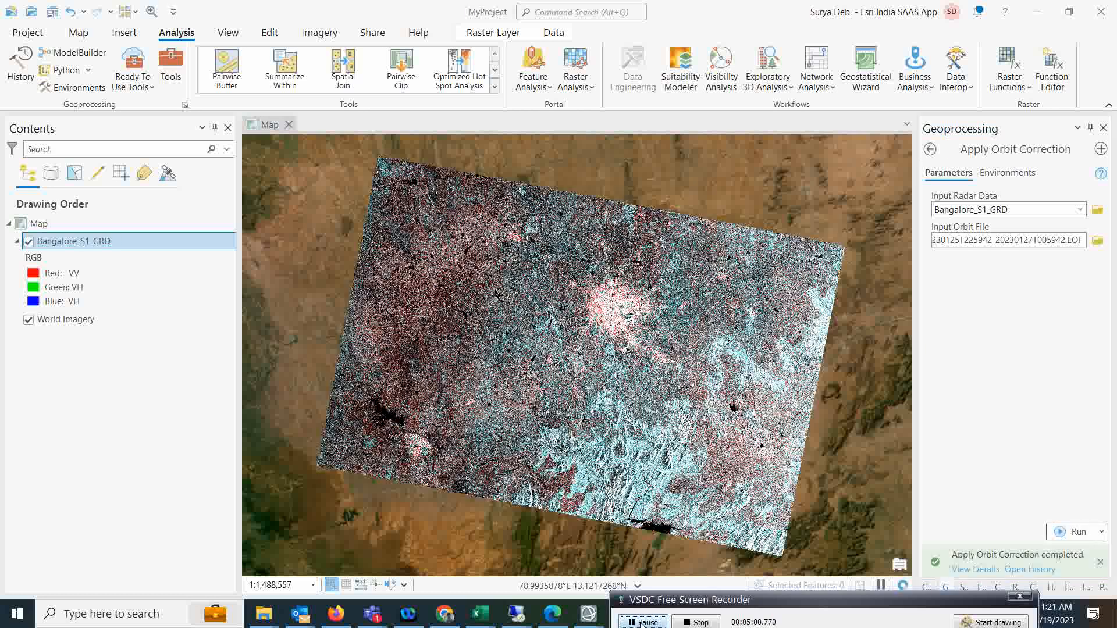
pyautogui.click(985, 569)
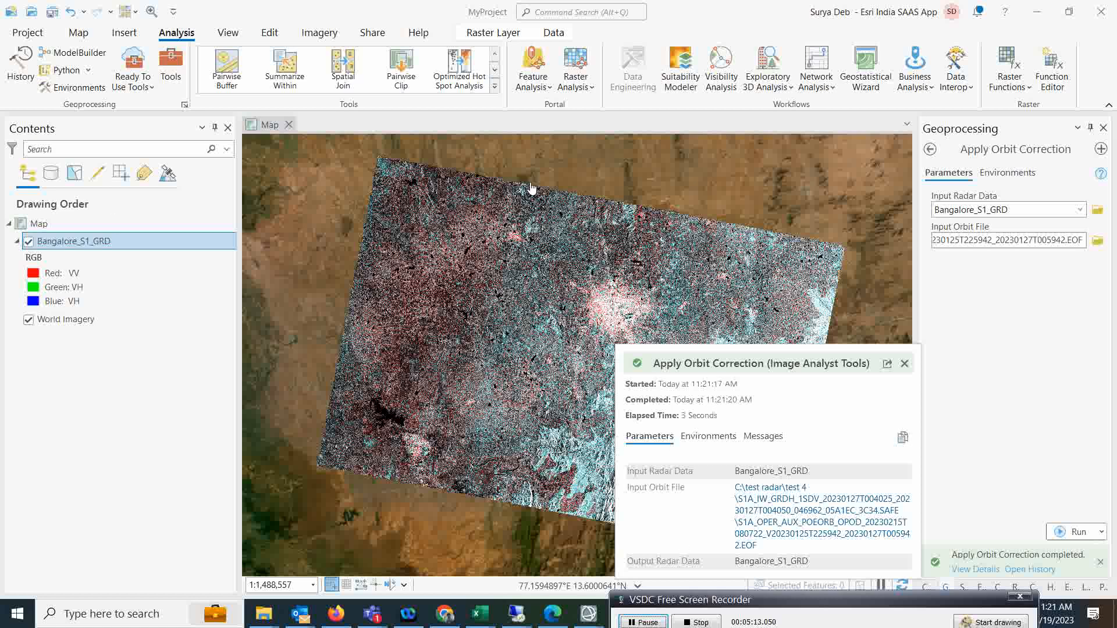
pyautogui.click(930, 149)
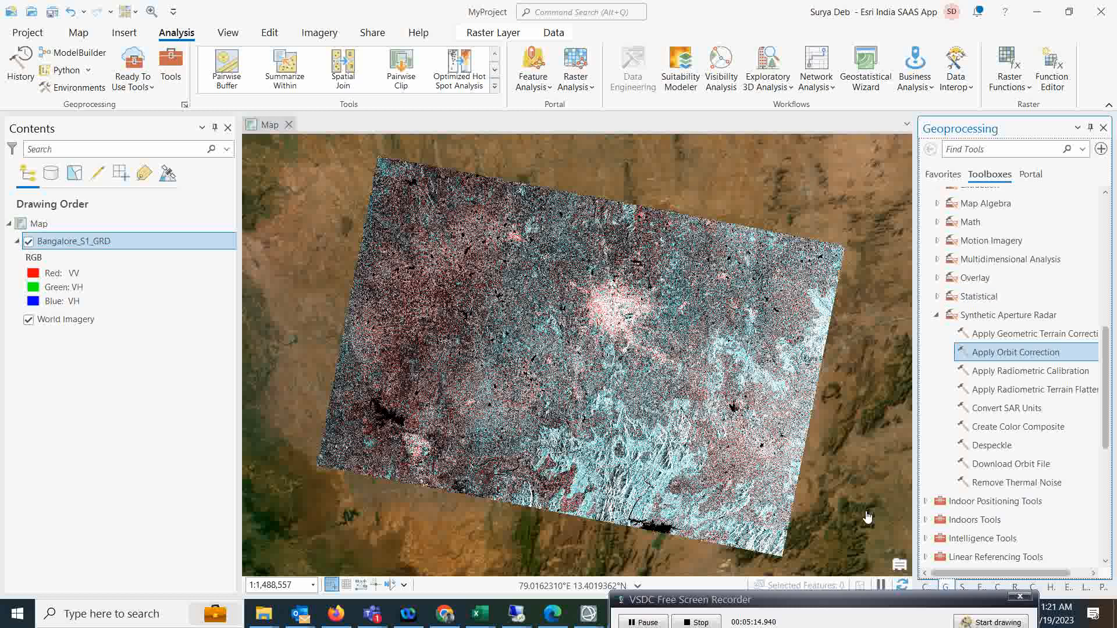
# Save the project, then open Remove Thermal Noise from the Synthetic Aperture Radar toolset.
pyautogui.click(640, 623)
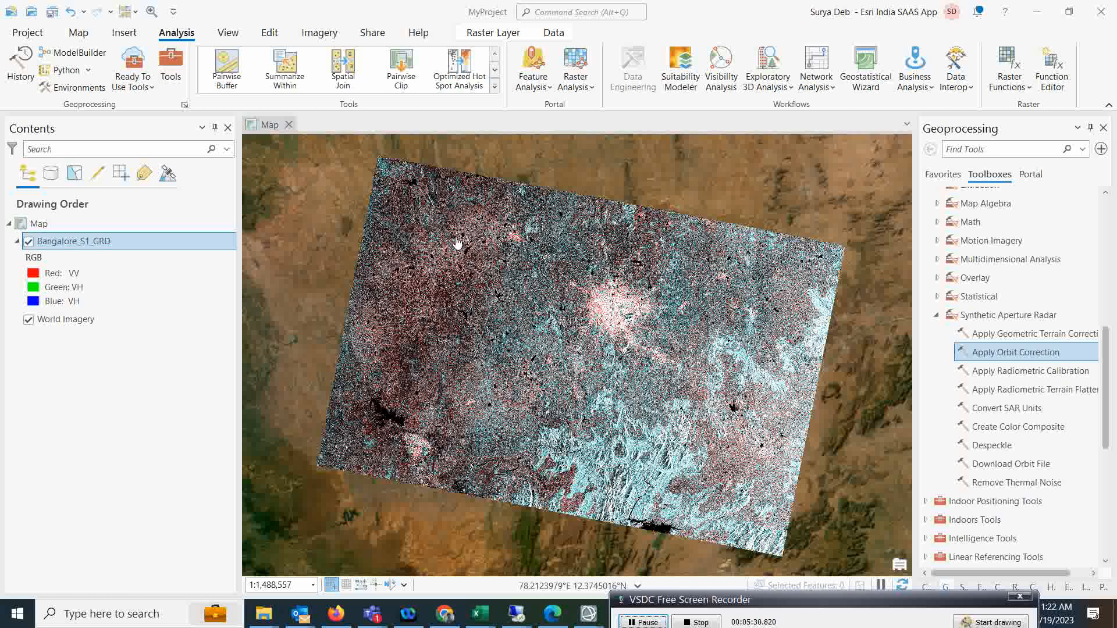
pyautogui.click(52, 12)
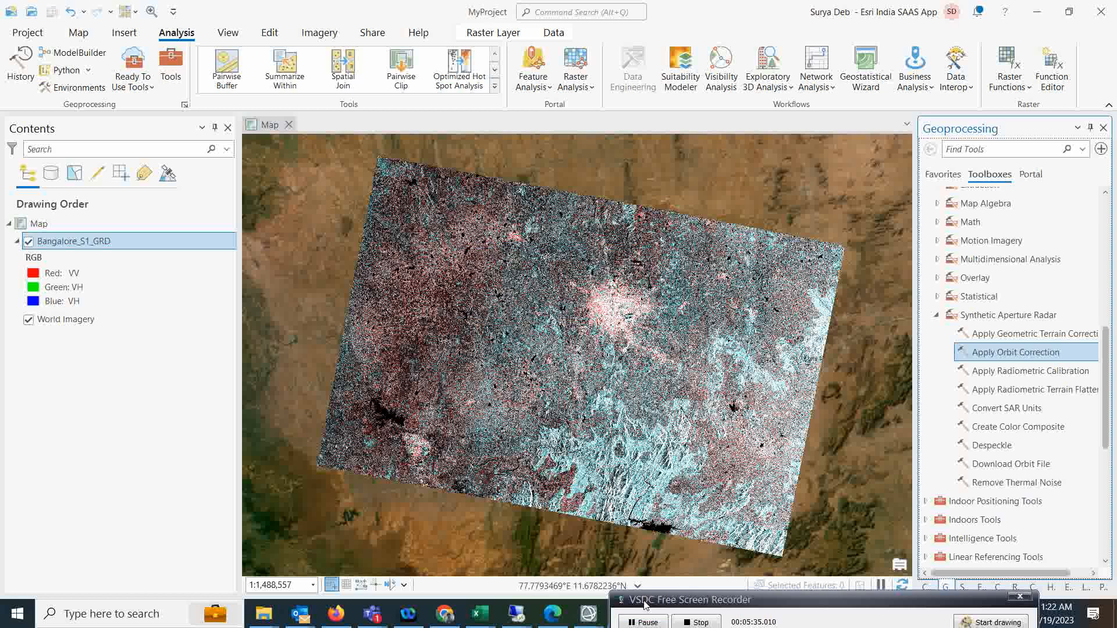
pyautogui.click(631, 622)
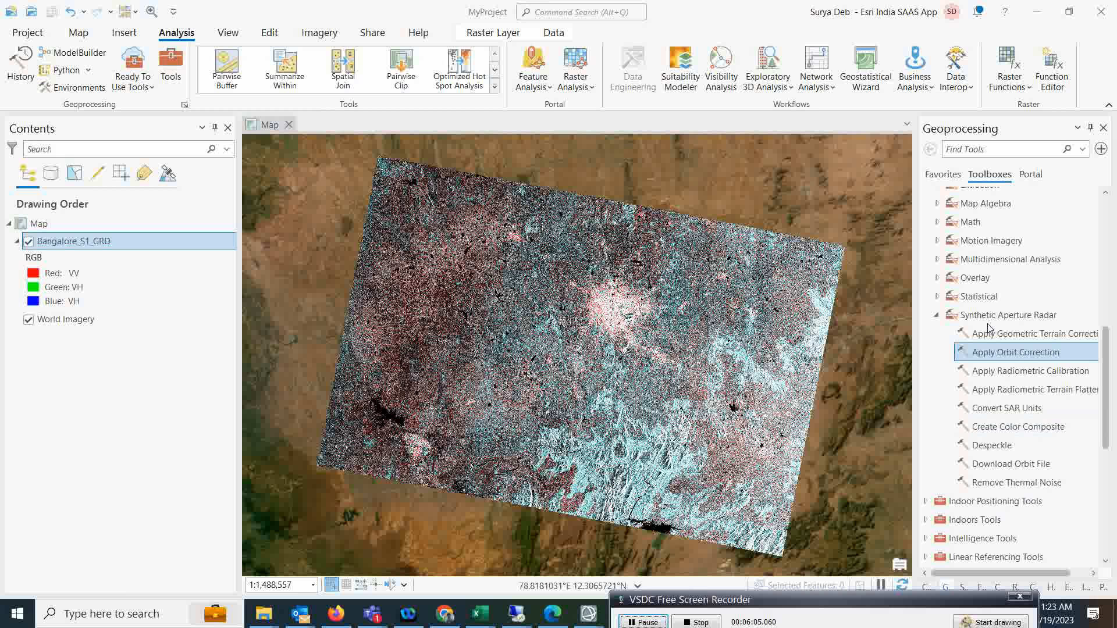
pyautogui.doubleClick(1012, 482)
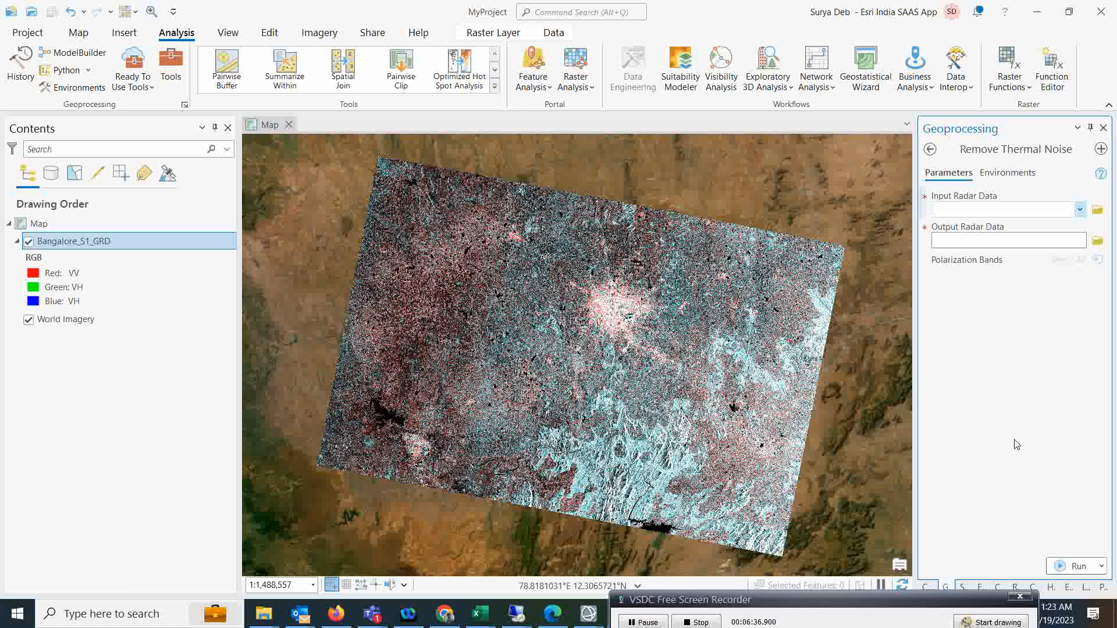
# Run Remove Thermal Noise on Bangalore_S1_GRD with both VV and VH bands selected.
pyautogui.click(1080, 210)
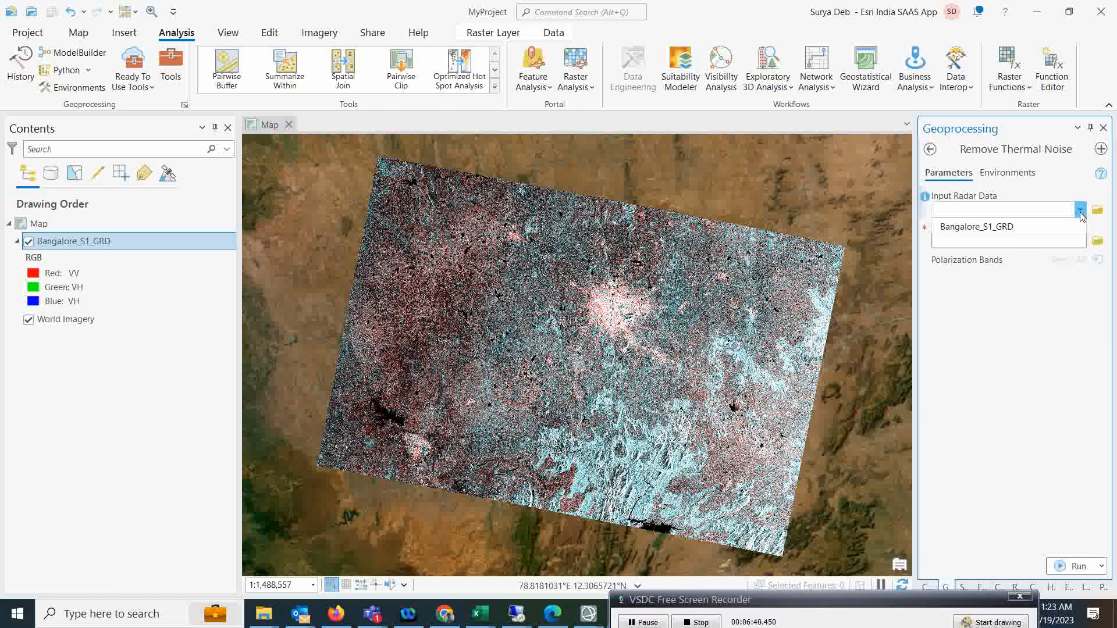
pyautogui.click(984, 232)
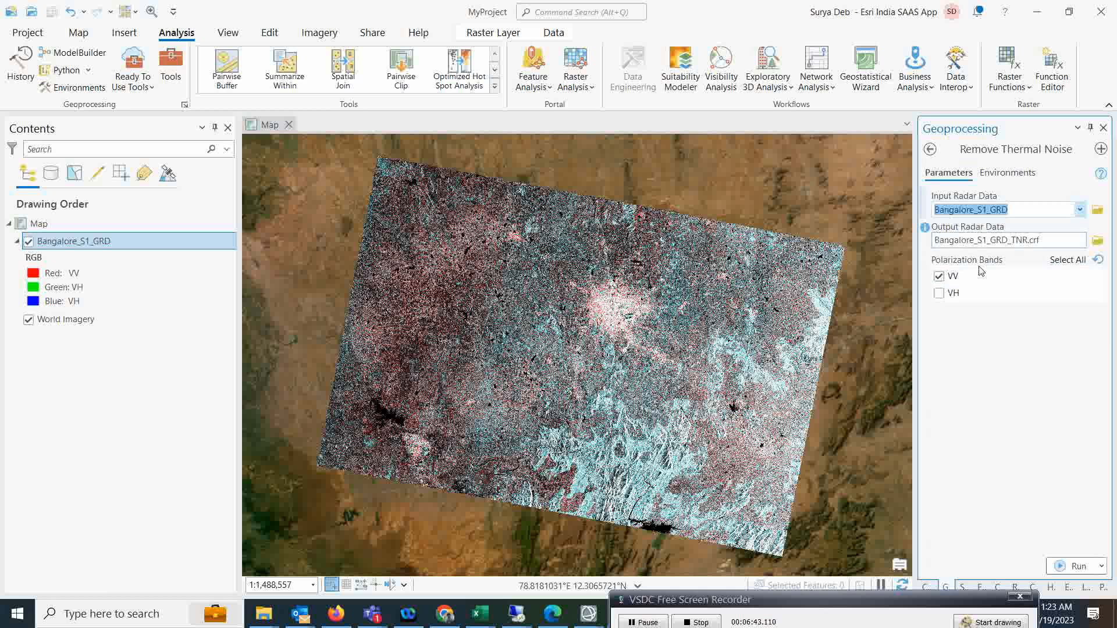
pyautogui.click(942, 295)
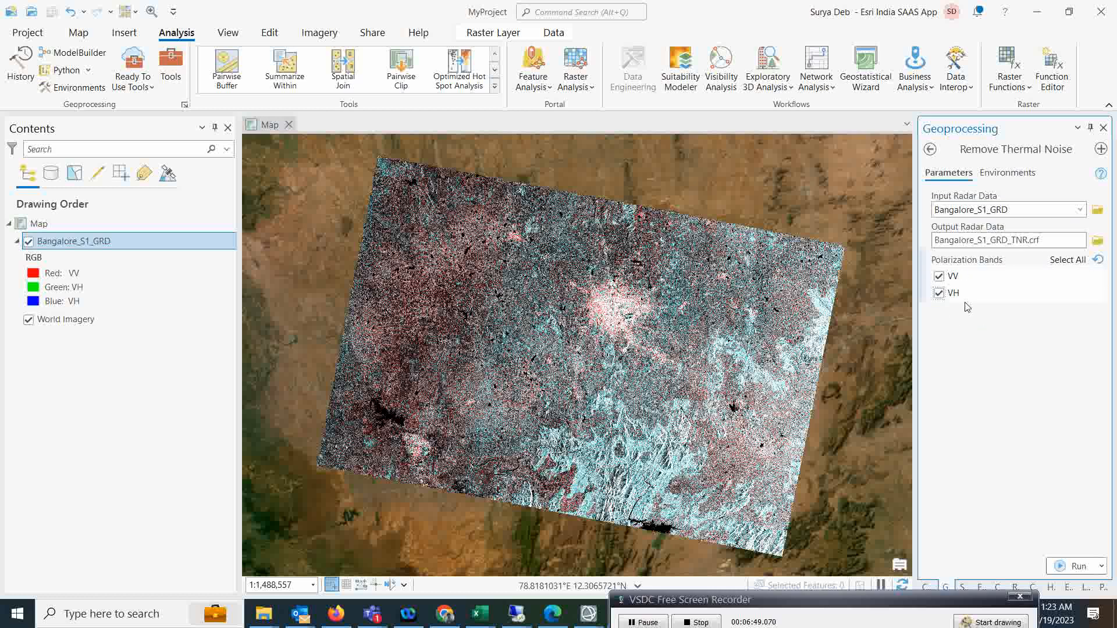
pyautogui.click(1062, 573)
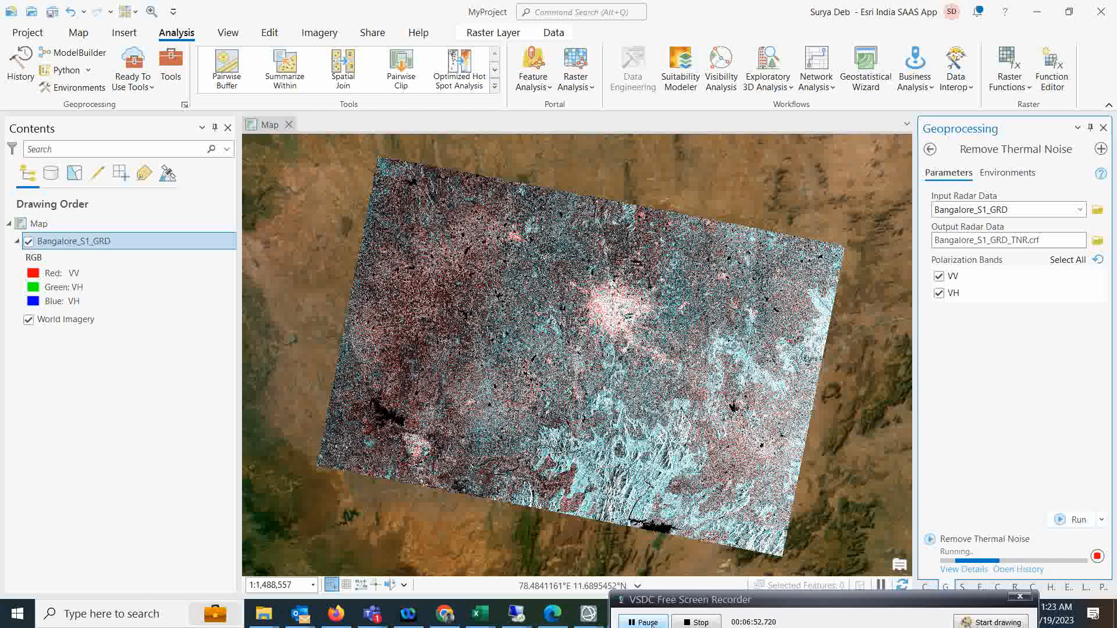
pyautogui.moveTo(795, 593)
pyautogui.mouseDown()
pyautogui.moveTo(809, 591)
pyautogui.moveTo(801, 597)
pyautogui.mouseUp()
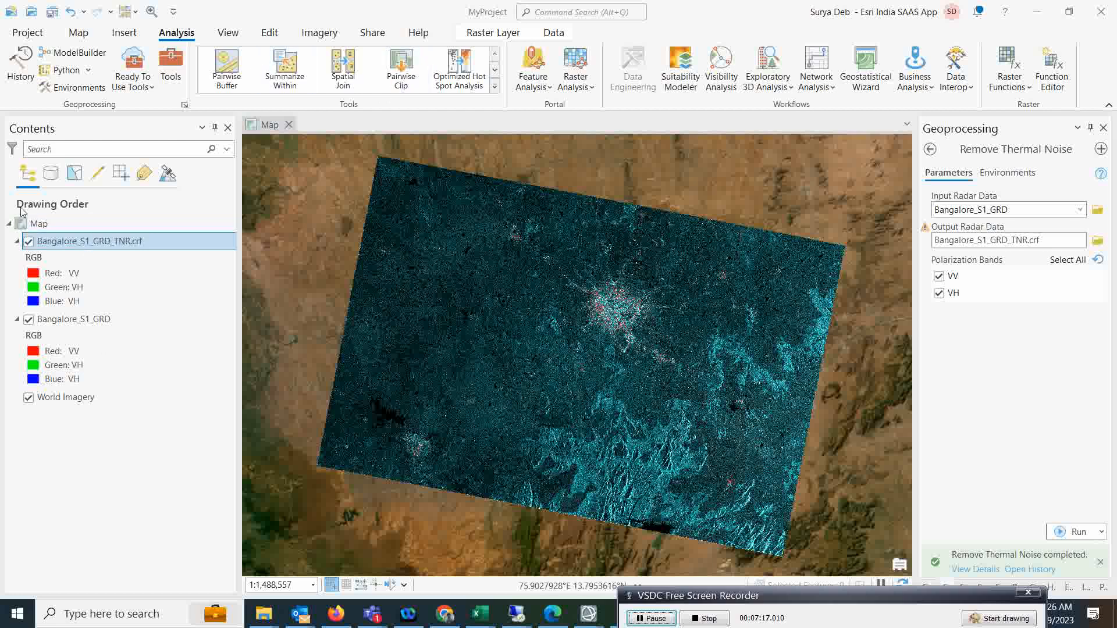
# Symbolize Bangalore_S1_GRD_TNR.crf as a single-band Stretch on VH with gamma 2.0.
pyautogui.click(491, 34)
pyautogui.click(467, 70)
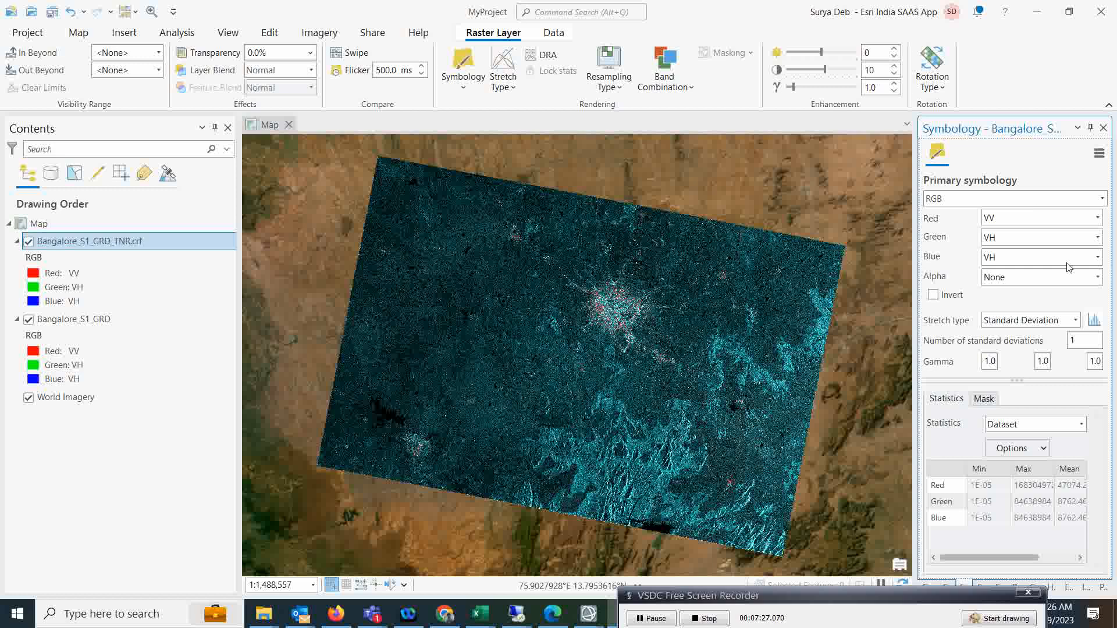
pyautogui.click(1101, 199)
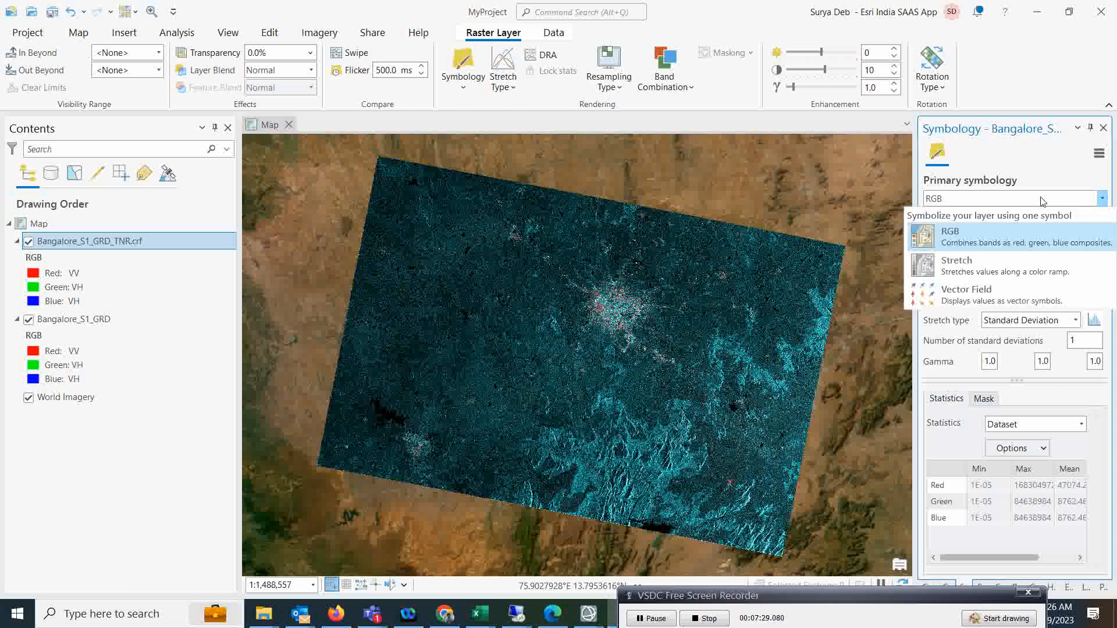
pyautogui.click(974, 266)
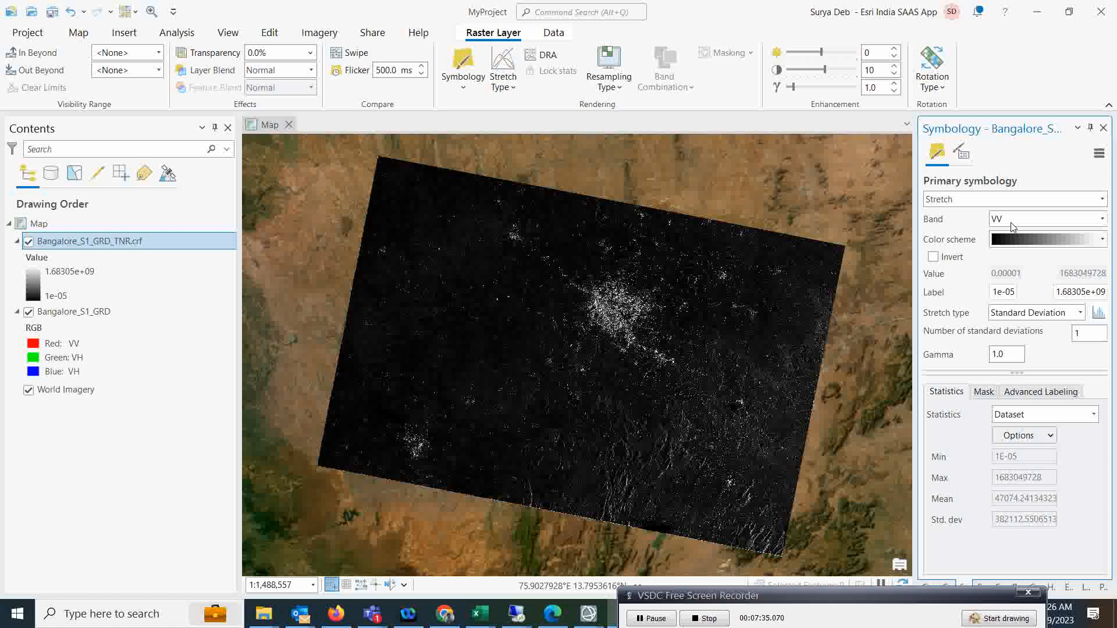
pyautogui.click(1102, 220)
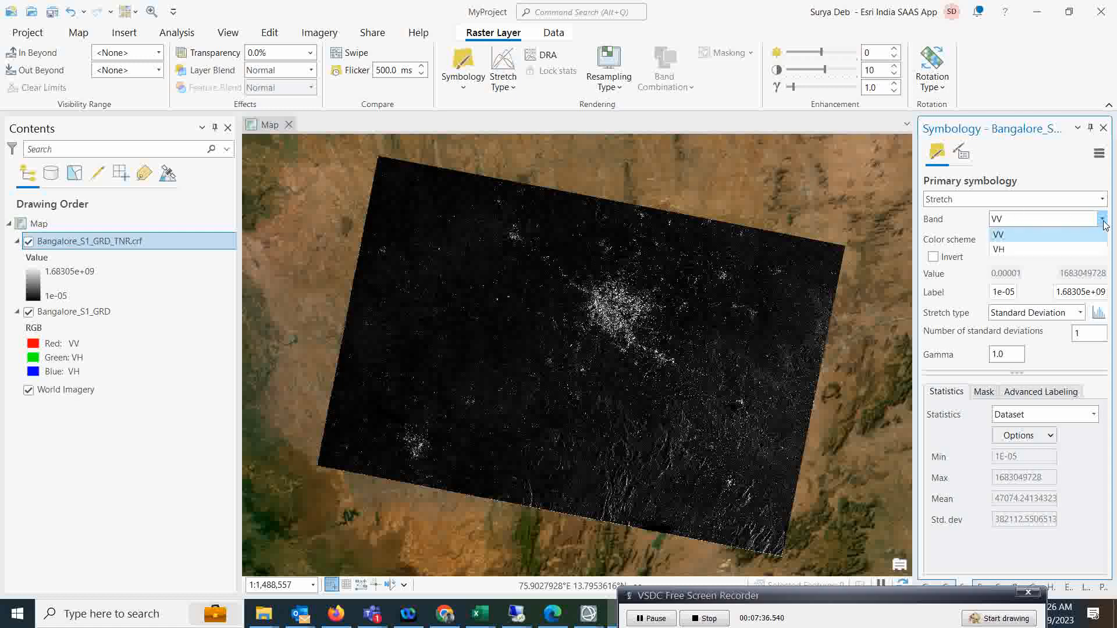
pyautogui.click(1015, 248)
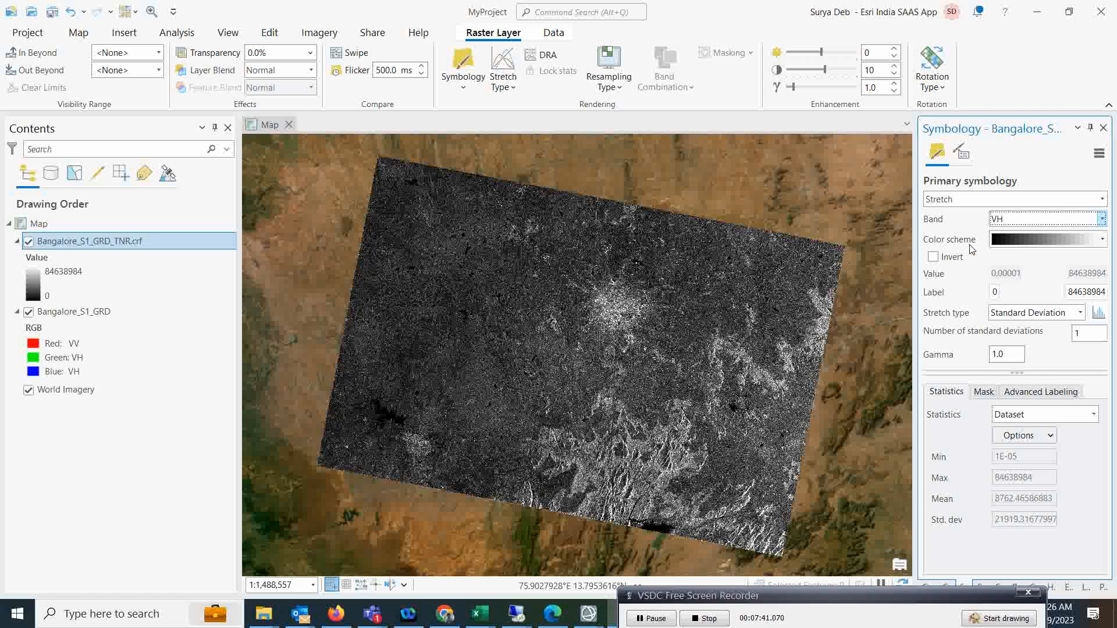
pyautogui.click(994, 355)
pyautogui.write('2')
pyautogui.press('Return')
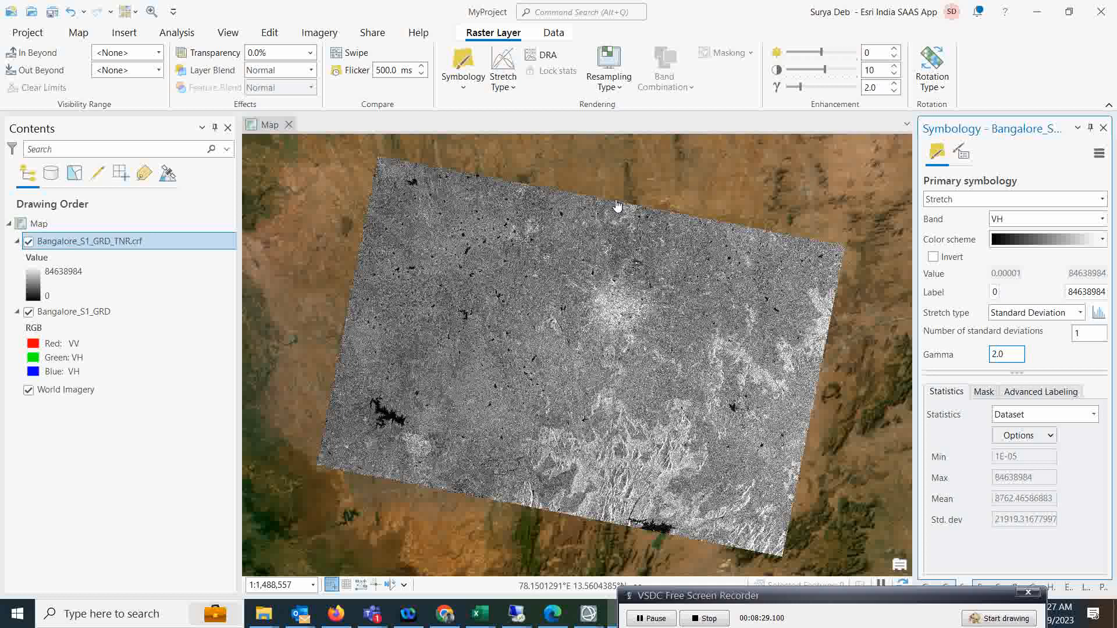
# Display Bangalore_S1_GRD as a single-band Stretch of the VH band.
pyautogui.click(64, 312)
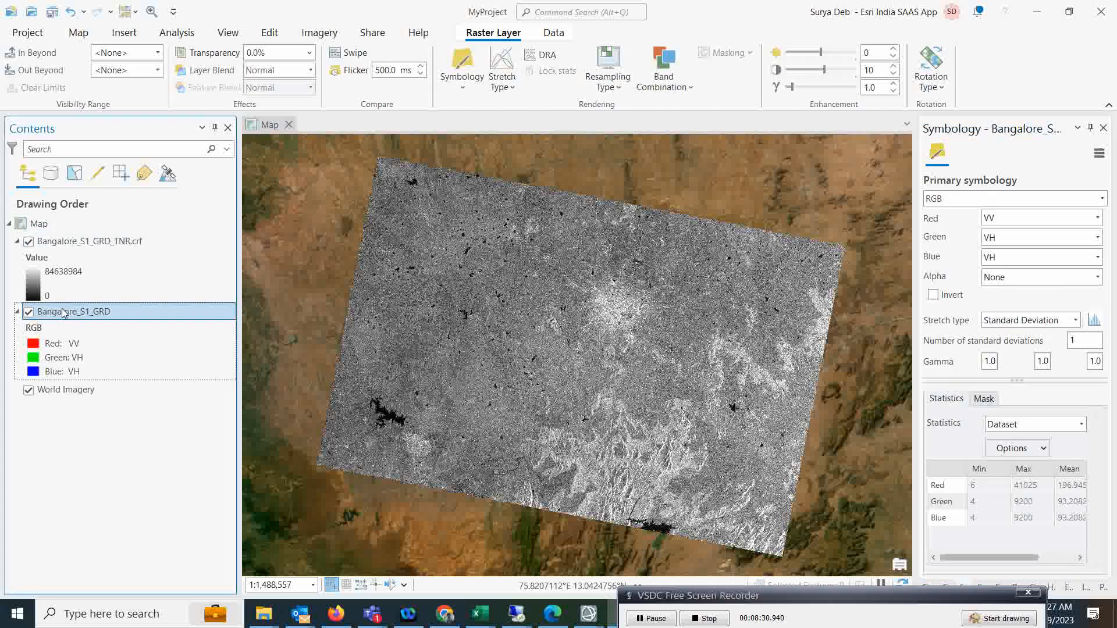
pyautogui.click(1103, 199)
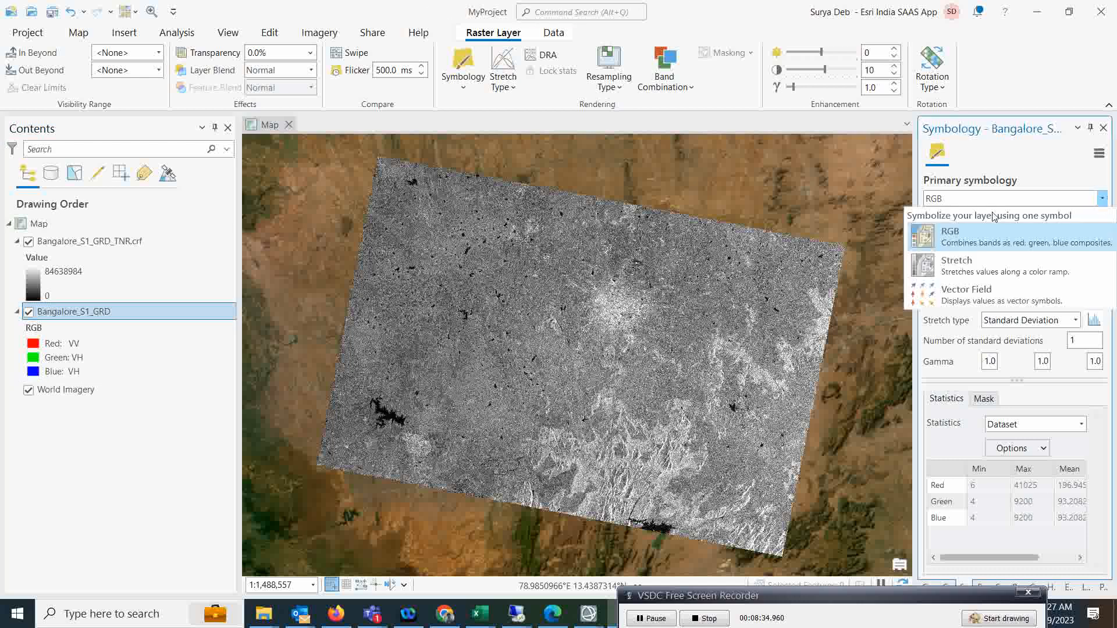
pyautogui.click(1012, 257)
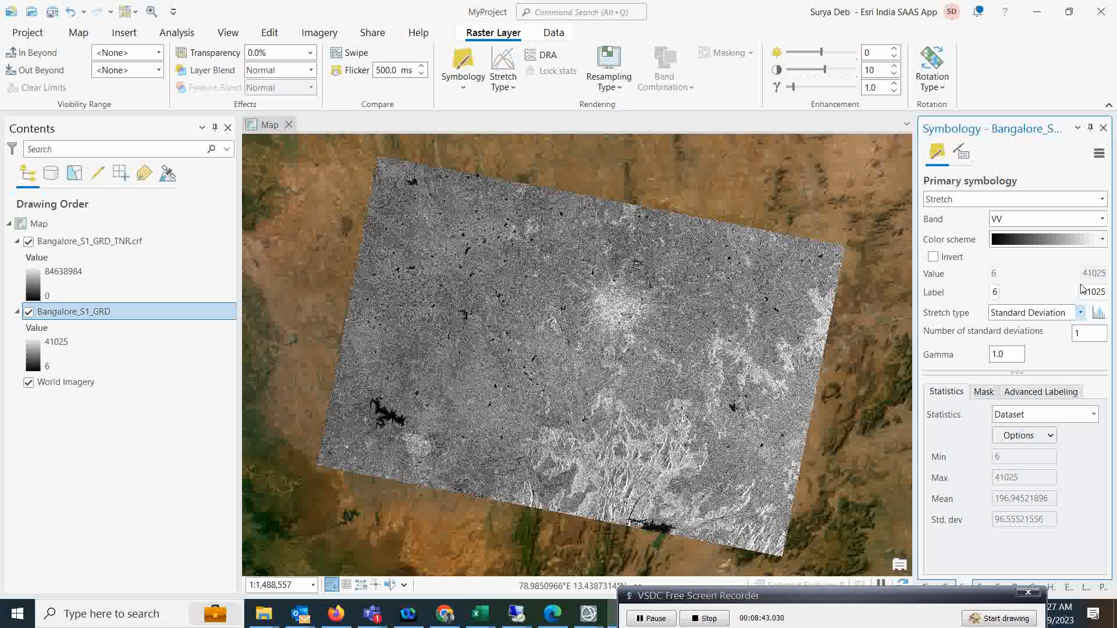
pyautogui.click(1100, 225)
pyautogui.click(1009, 250)
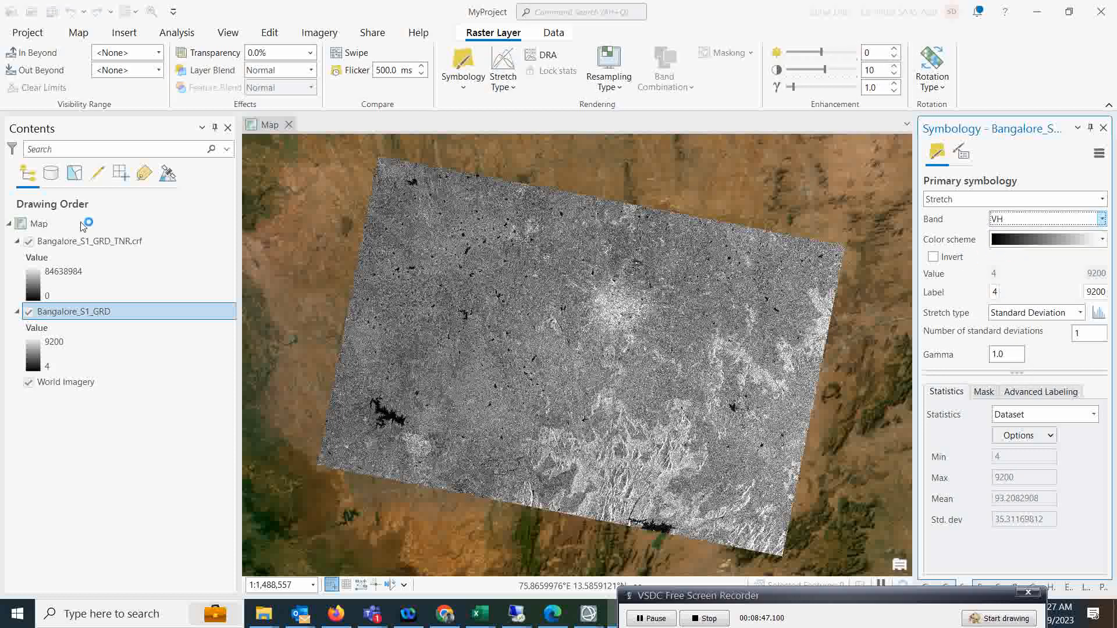
# Hide the TNR layer and set the stretch to gamma 2.0 and 2 standard deviations.
pyautogui.click(28, 242)
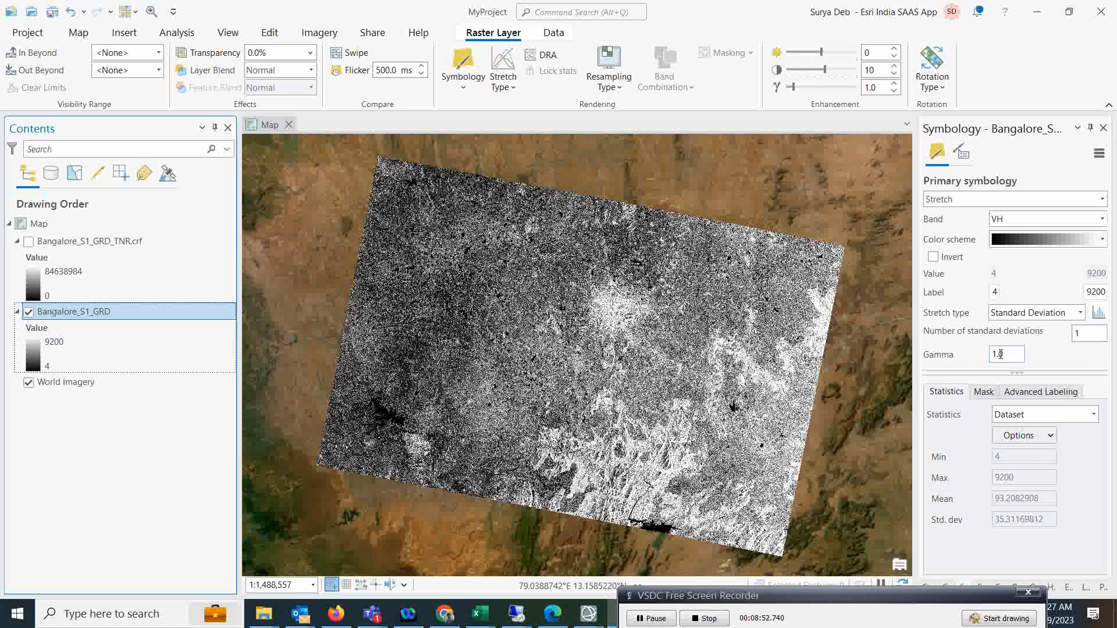
pyautogui.moveTo(1002, 355); pyautogui.dragTo(954, 359)
pyautogui.write('2')
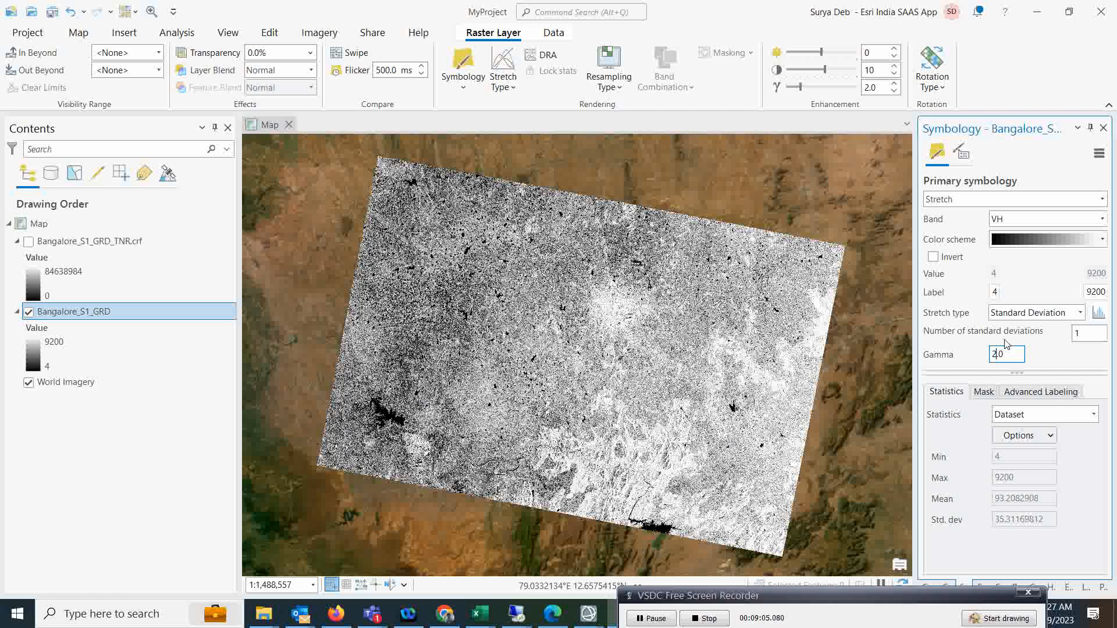
pyautogui.moveTo(1102, 332); pyautogui.dragTo(979, 332)
pyautogui.write('2')
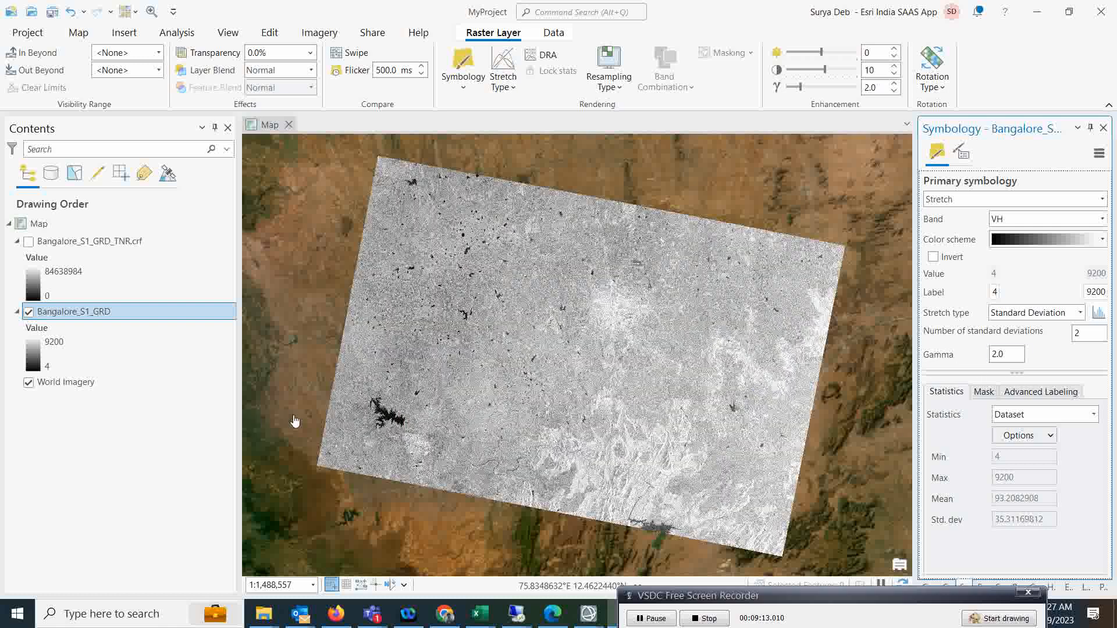
# Turn Bangalore_S1_GRD_TNR.crf back on and frame the scene around the reservoir.
pyautogui.scroll(5, 397, 426)
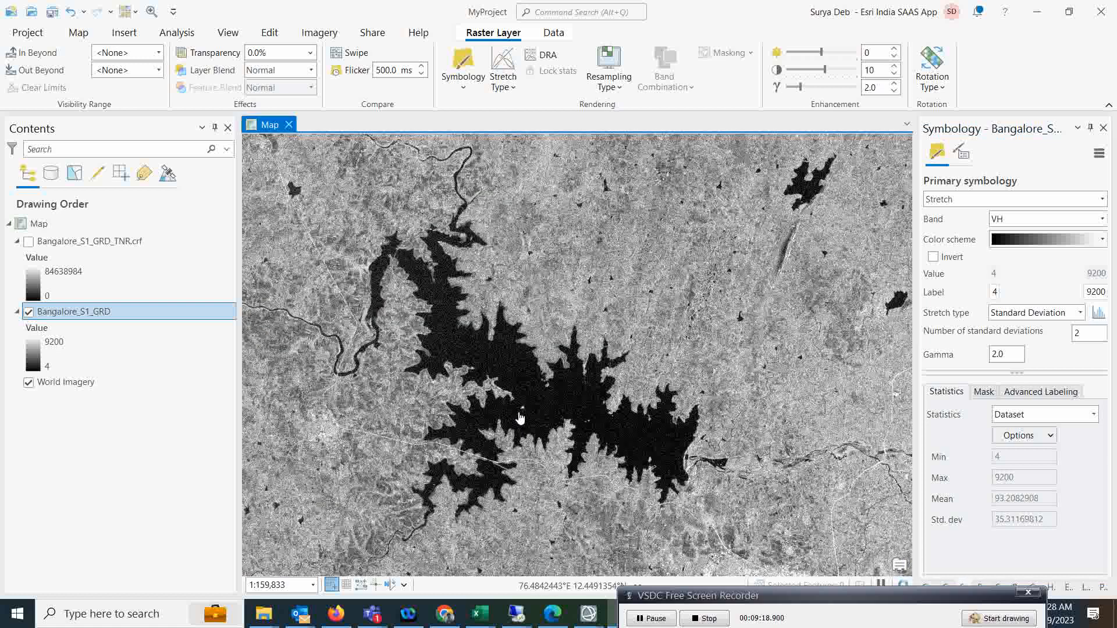
pyautogui.scroll(2, 520, 417)
pyautogui.scroll(-1, 519, 417)
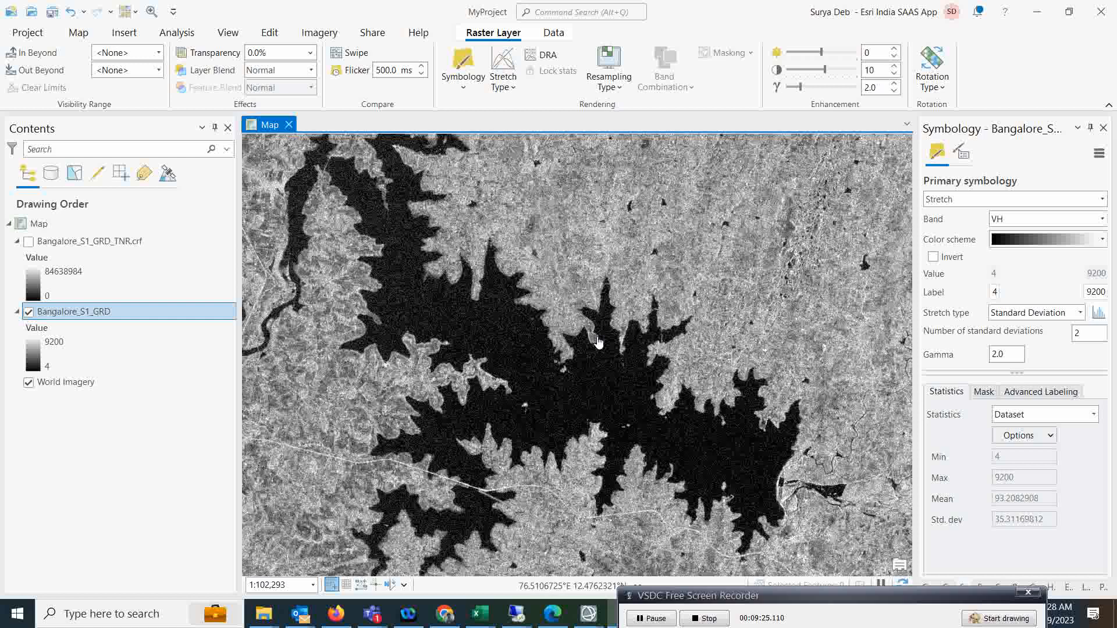
pyautogui.click(28, 241)
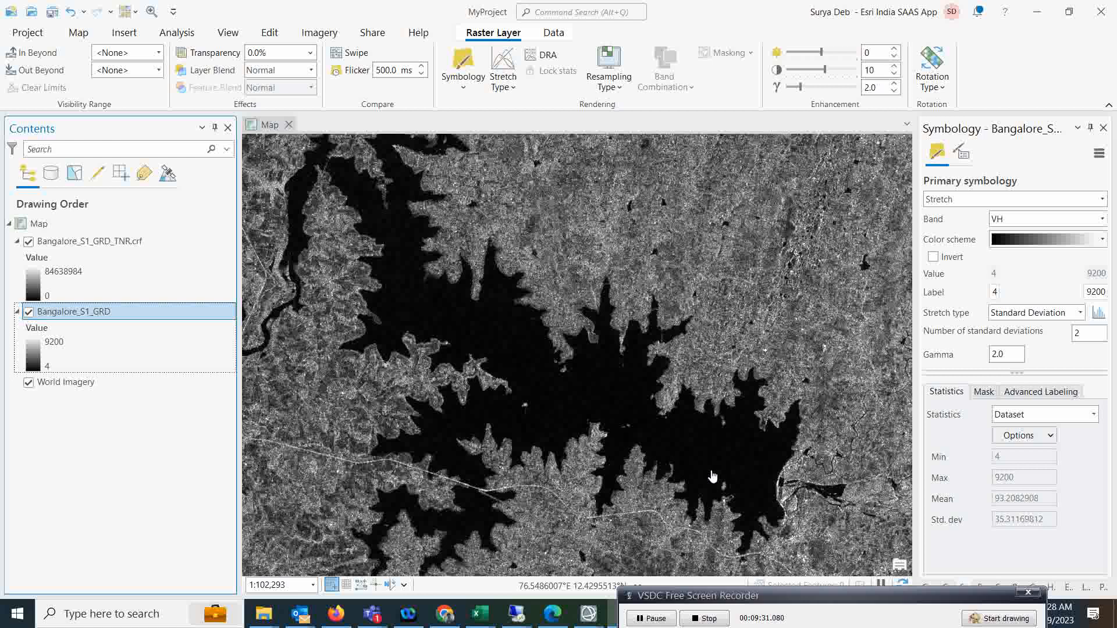
pyautogui.scroll(-3, 486, 369)
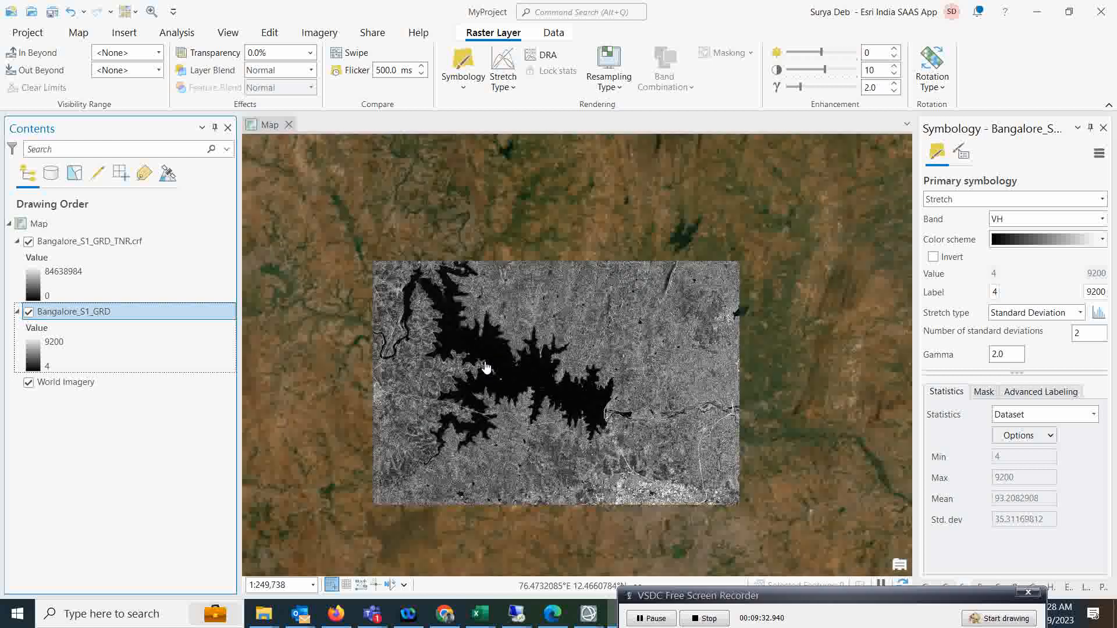
pyautogui.moveTo(665, 331); pyautogui.dragTo(616, 317)
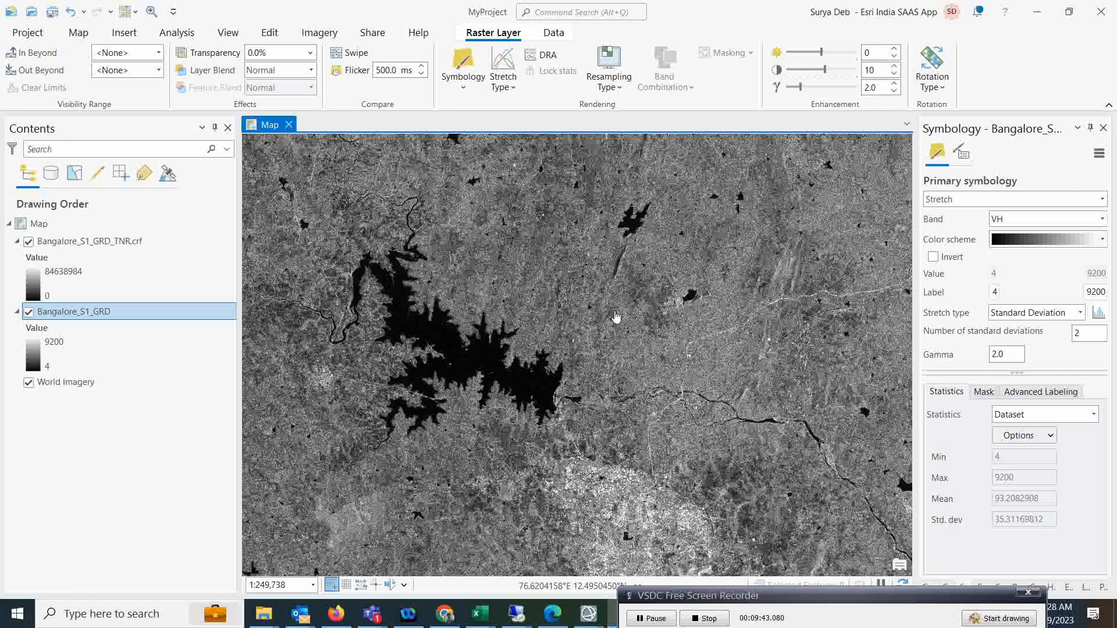
# Swipe the TNR layer to compare it with the original Bangalore_S1_GRD scene underneath.
pyautogui.click(339, 56)
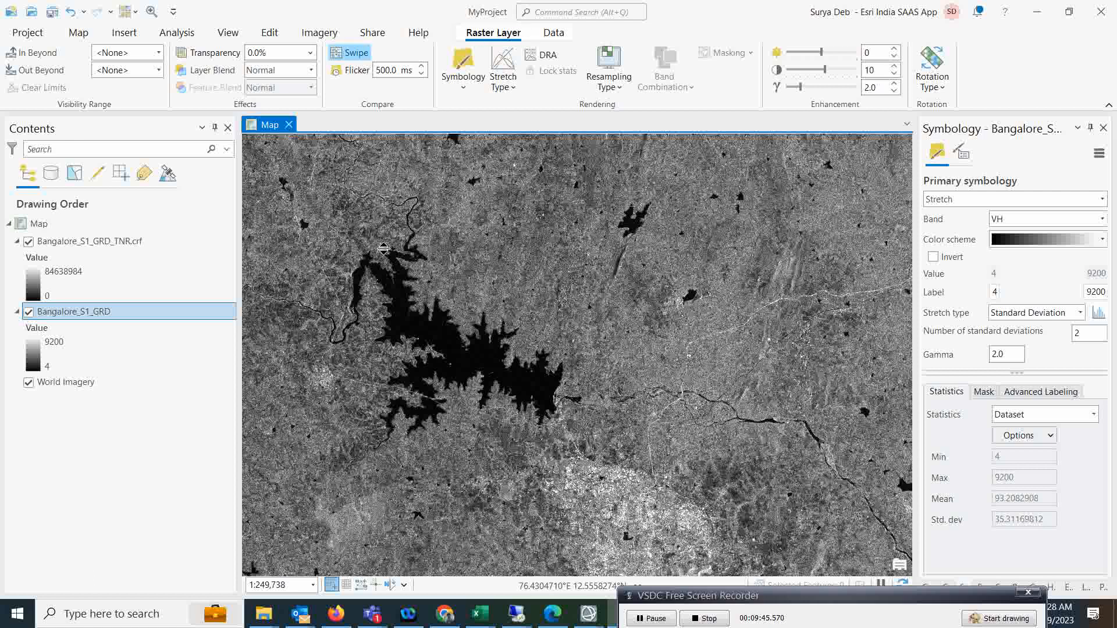
pyautogui.click(79, 245)
pyautogui.moveTo(401, 180); pyautogui.dragTo(436, 234)
pyautogui.scroll(6, 422, 334)
pyautogui.moveTo(422, 333)
pyautogui.mouseDown()
pyautogui.moveTo(618, 342)
pyautogui.moveTo(605, 242)
pyautogui.moveTo(599, 326)
pyautogui.moveTo(343, 349)
pyautogui.moveTo(428, 349)
pyautogui.mouseUp()
pyautogui.scroll(-8, 430, 349)
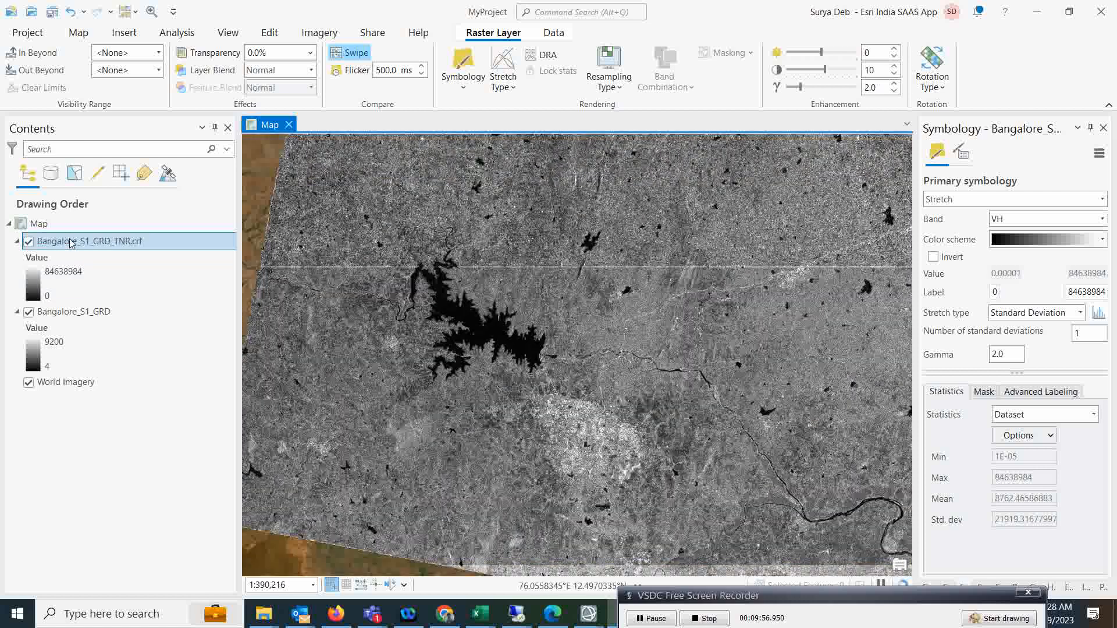
pyautogui.click(70, 243)
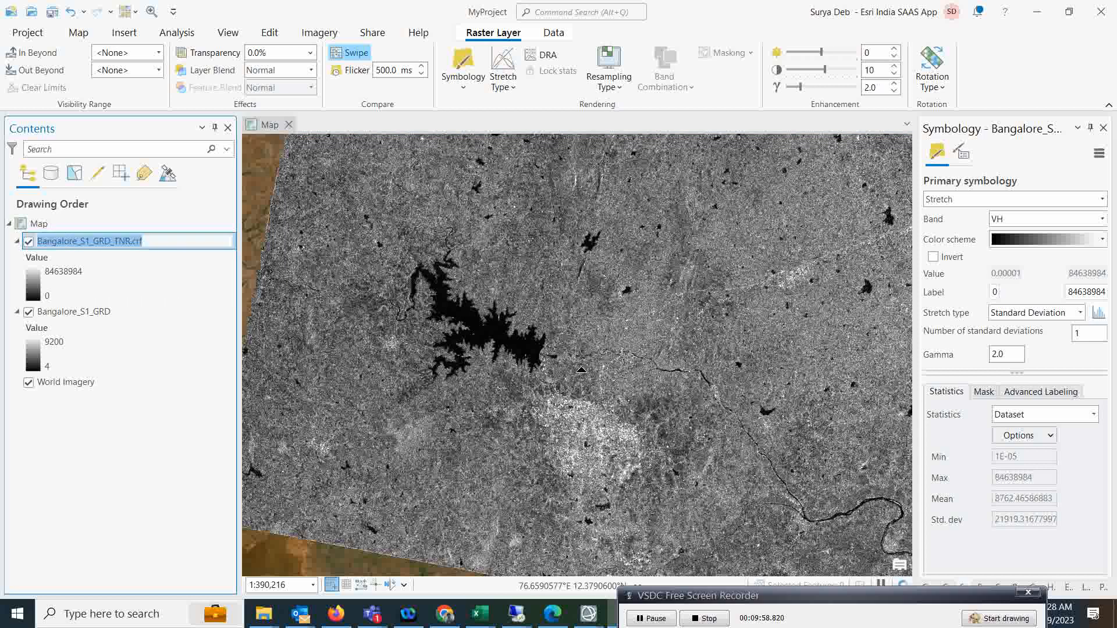
pyautogui.click(78, 32)
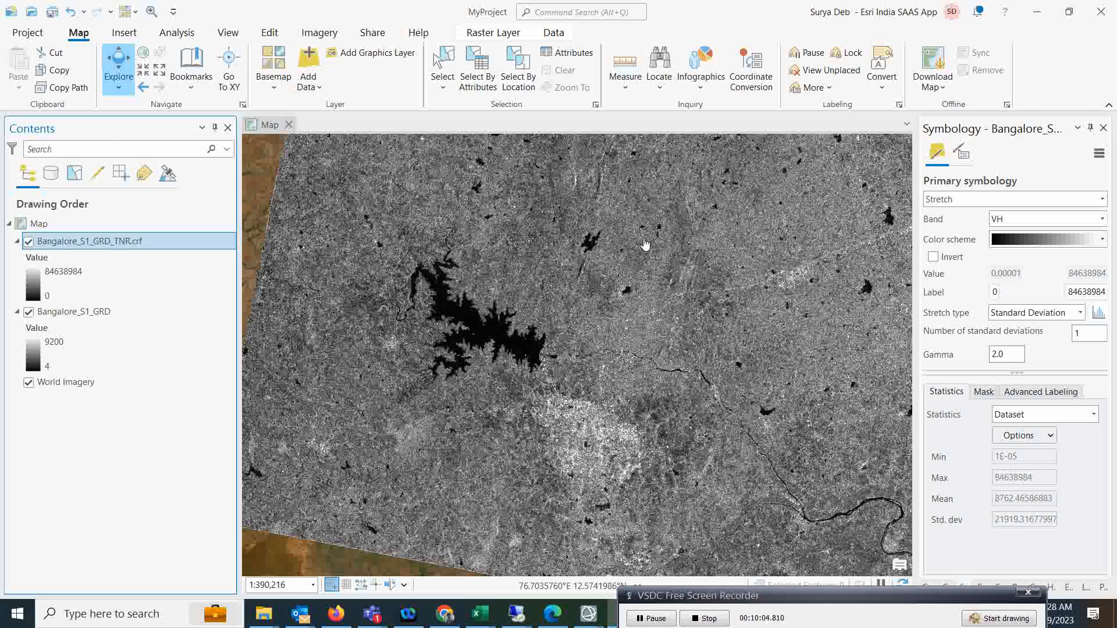
# Zoom to the full extent of Bangalore_S1_GRD_TNR.crf, then pause and resume the screen recorder.
pyautogui.rightClick(69, 247)
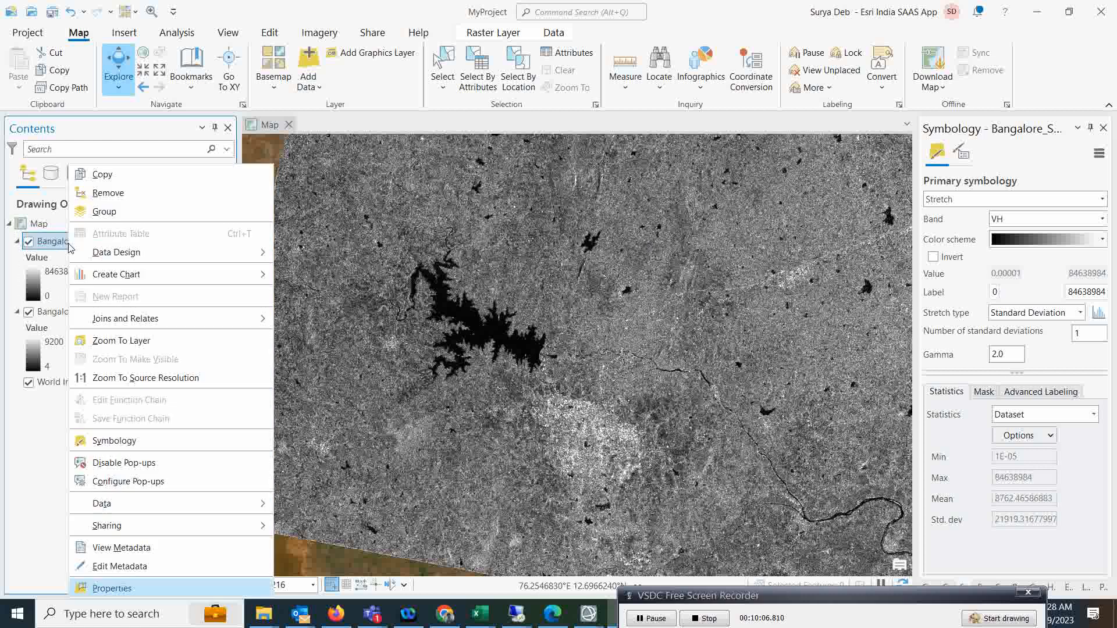
pyautogui.click(120, 340)
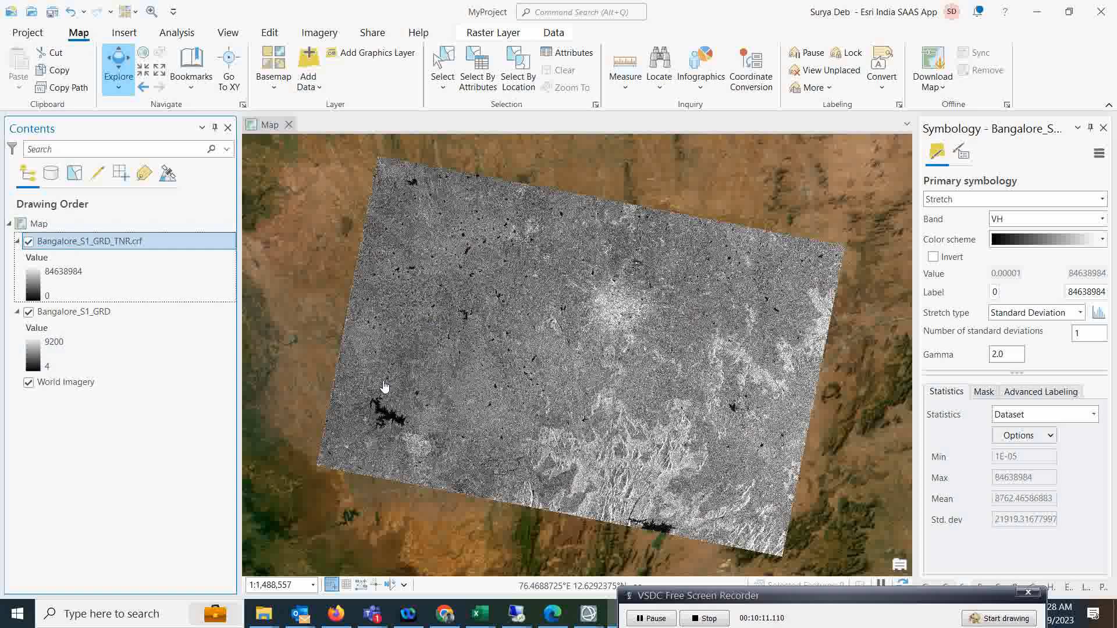
pyautogui.click(649, 620)
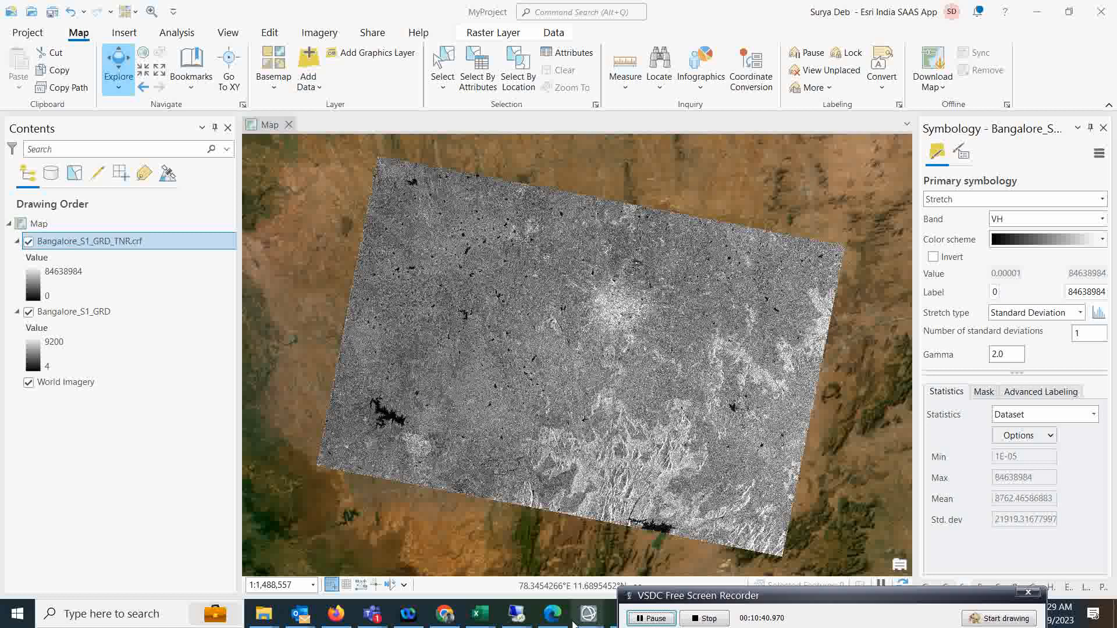
pyautogui.moveTo(579, 609)
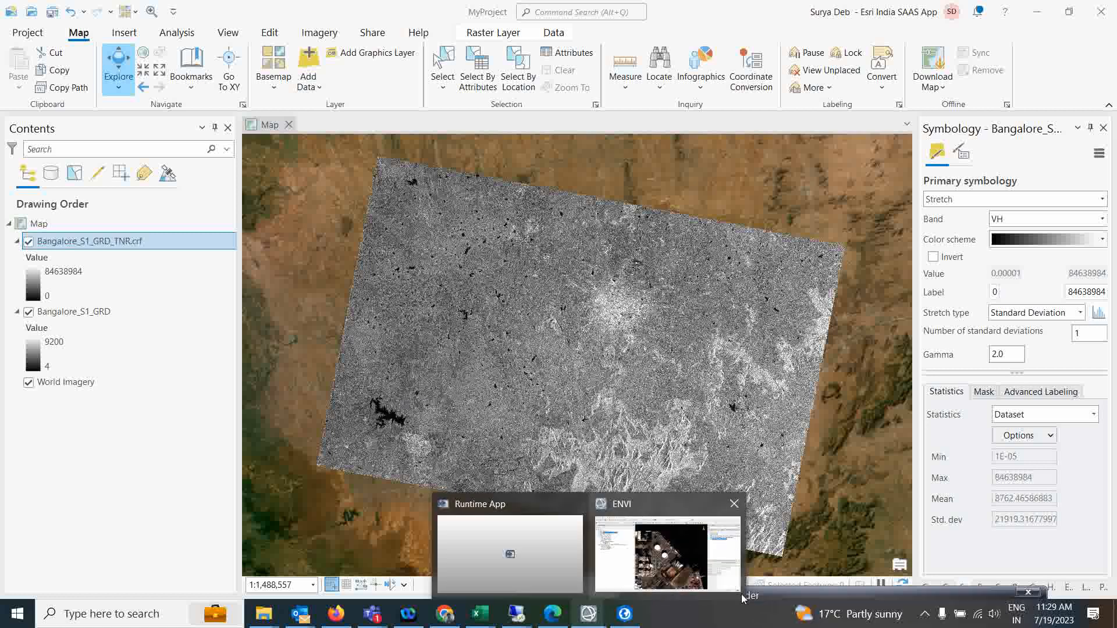
pyautogui.click(795, 594)
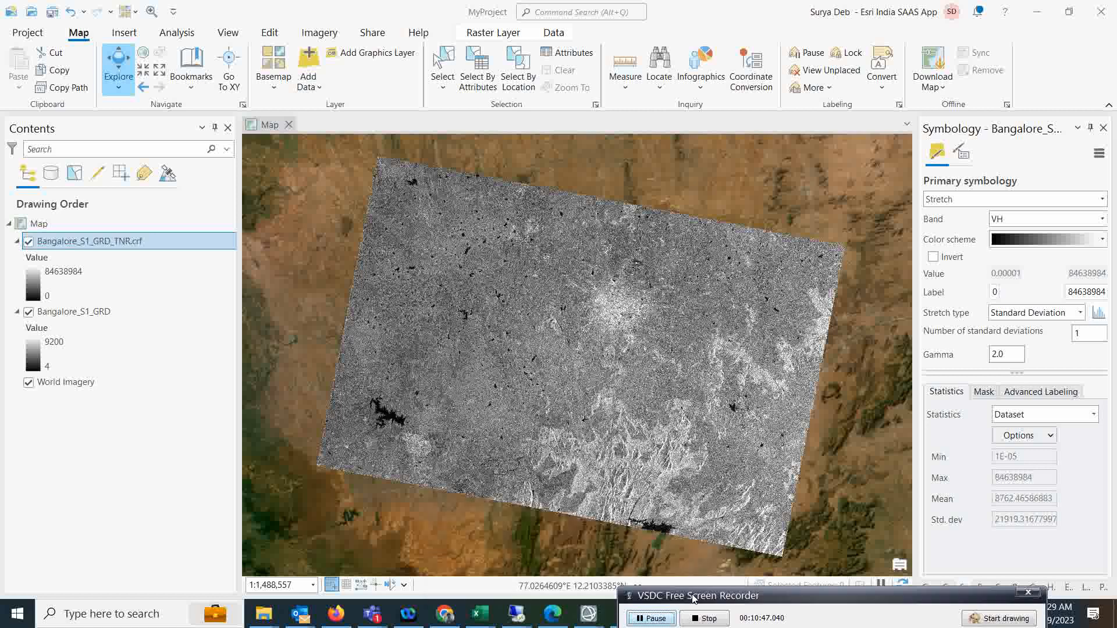
# Run Apply Radiometric Calibration on Bangalore_S1_GRD_TNR.crf with VV and VH bands and Beta nought.
pyautogui.click(177, 33)
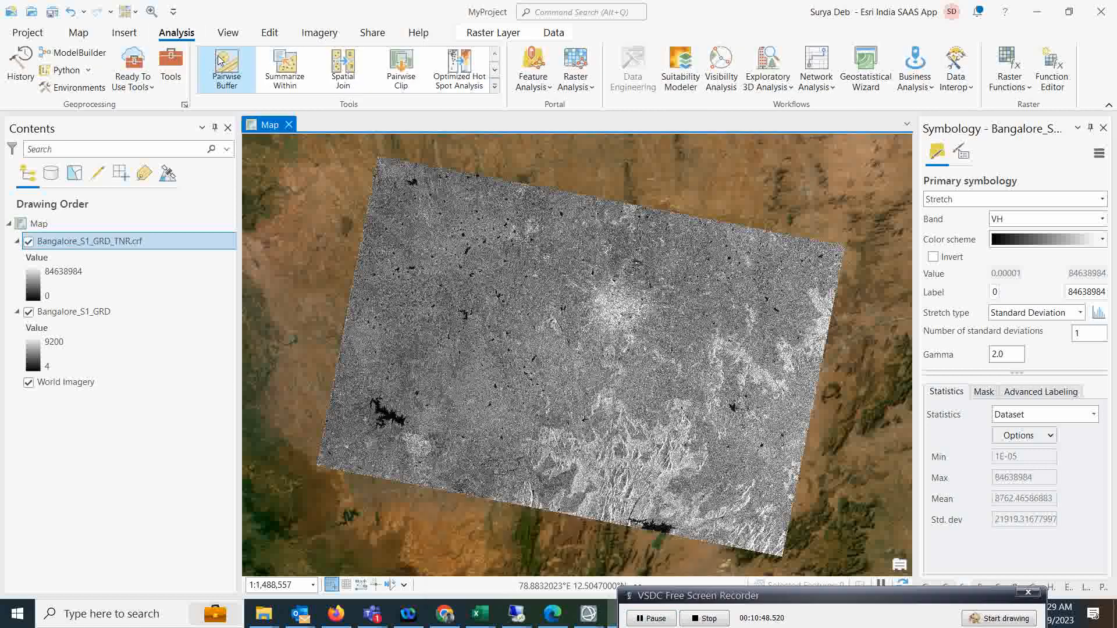
pyautogui.click(171, 66)
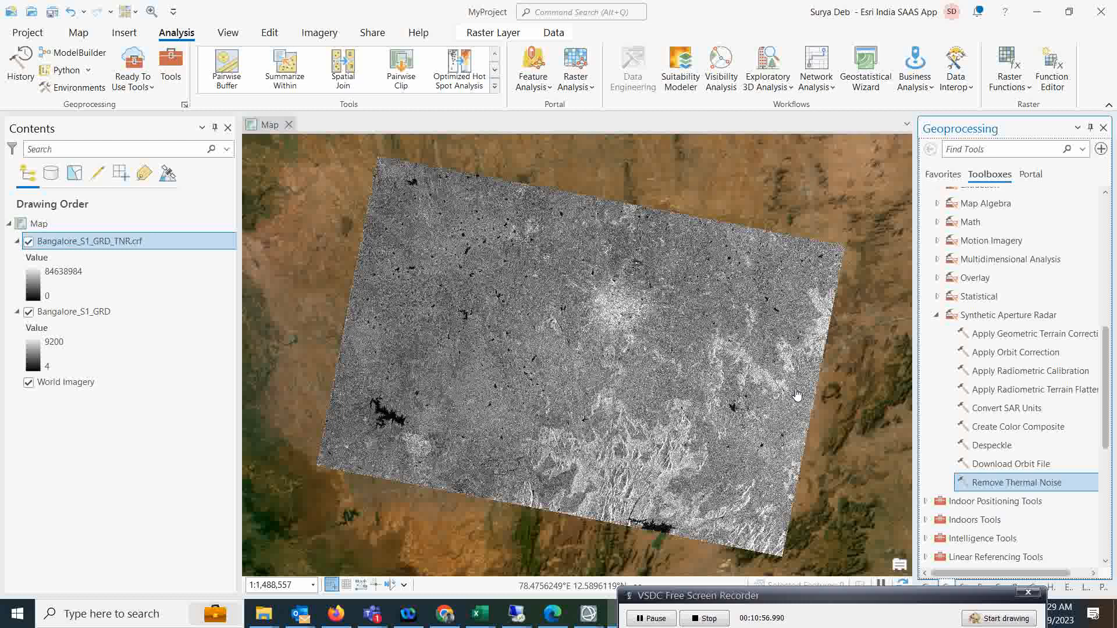
pyautogui.doubleClick(1021, 371)
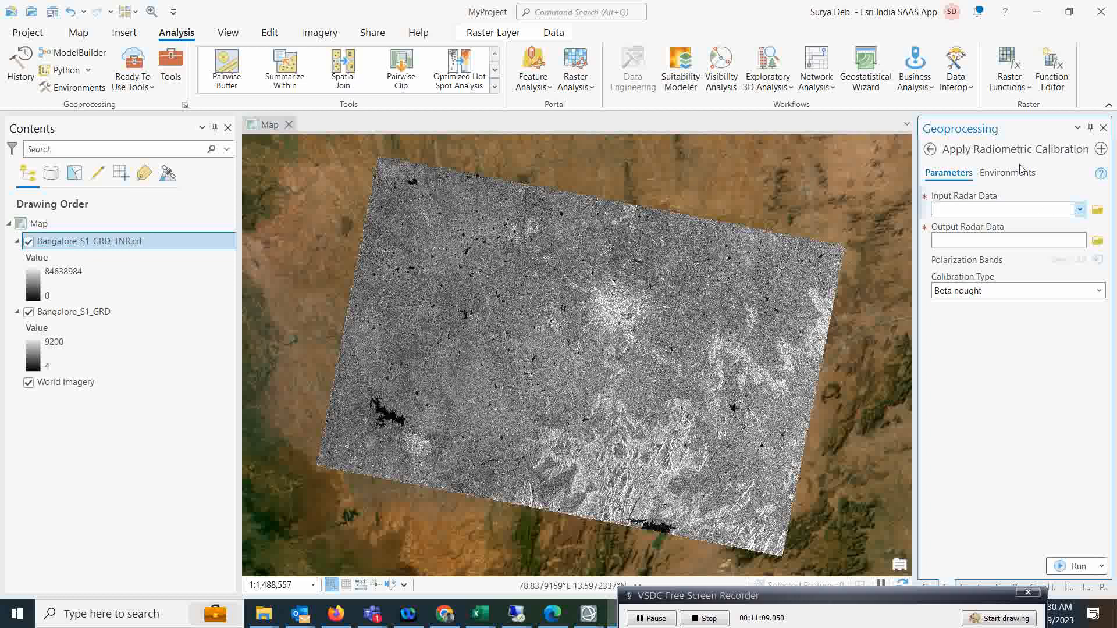
pyautogui.click(1080, 209)
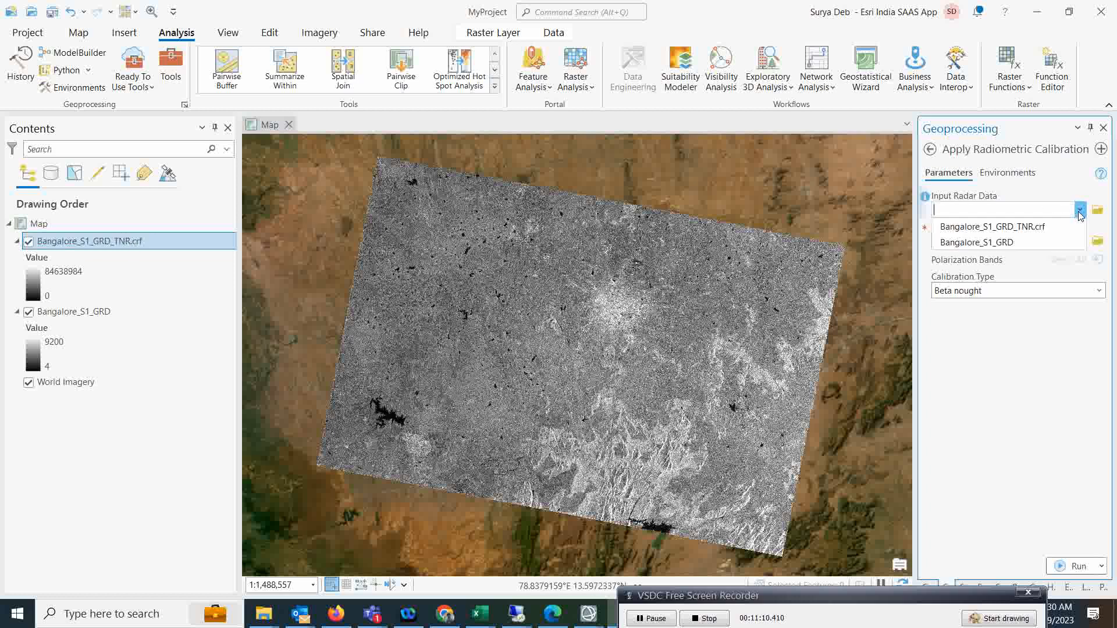
pyautogui.click(1027, 226)
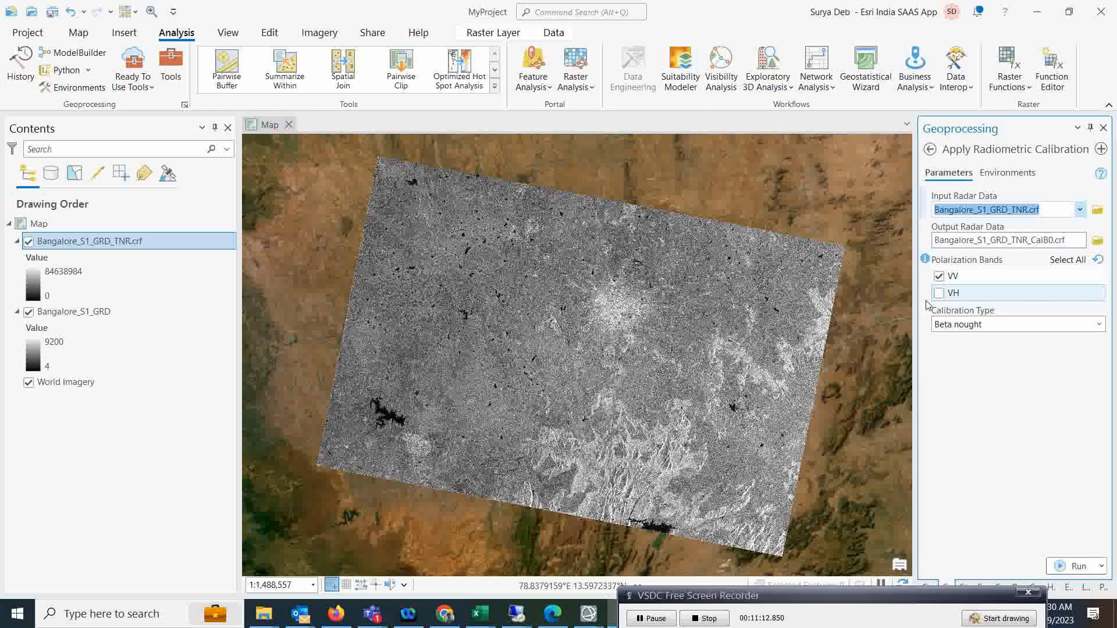
pyautogui.click(938, 292)
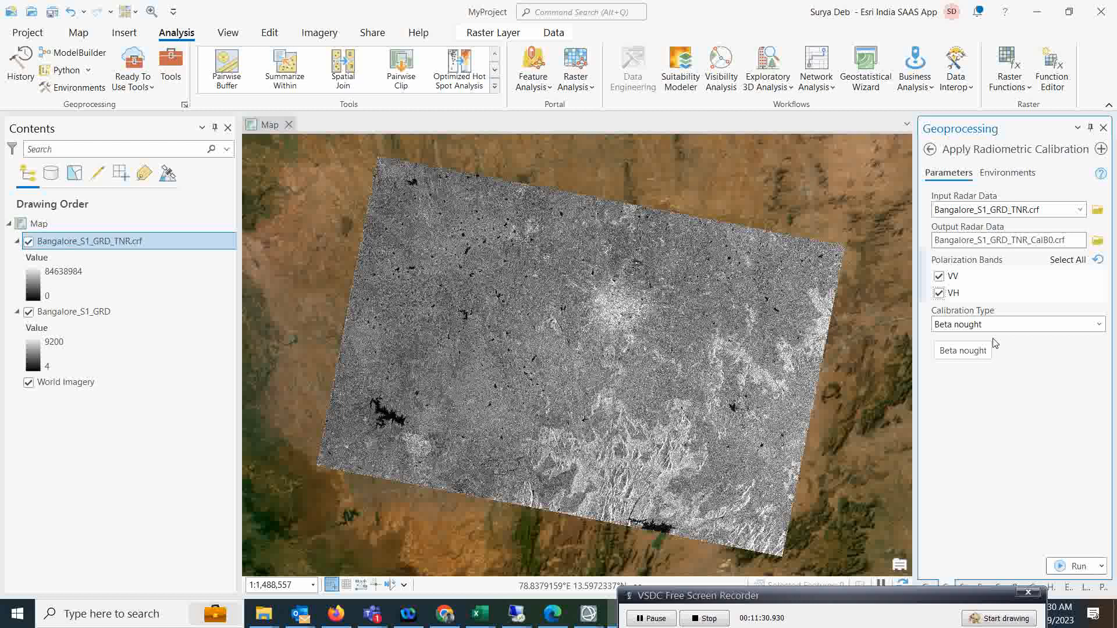
pyautogui.click(1099, 325)
pyautogui.click(1101, 326)
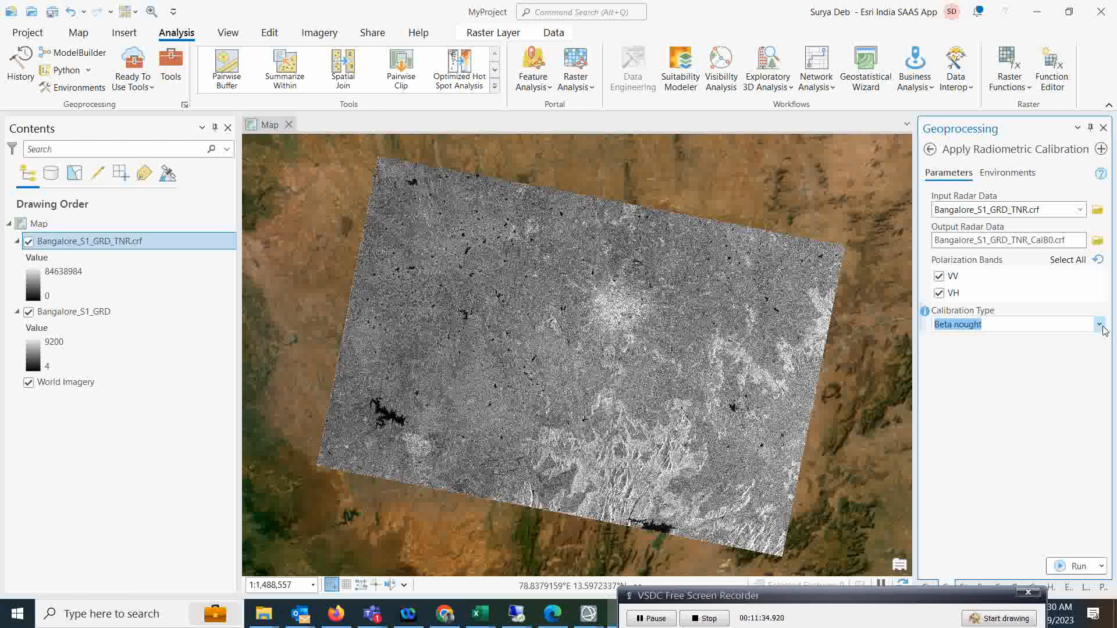
pyautogui.click(985, 389)
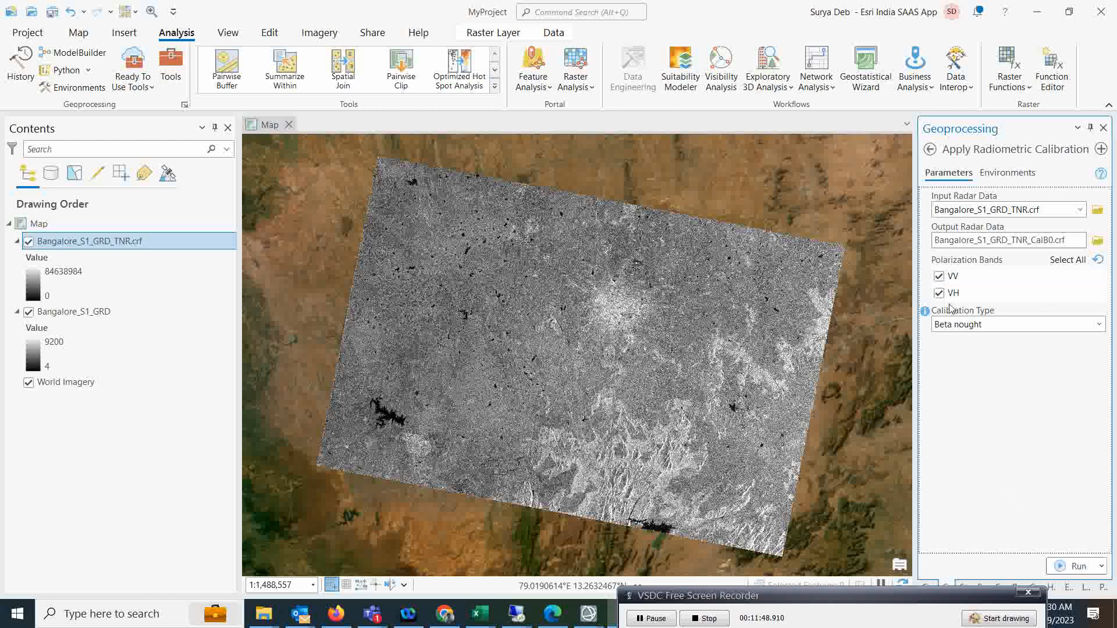
pyautogui.click(1062, 567)
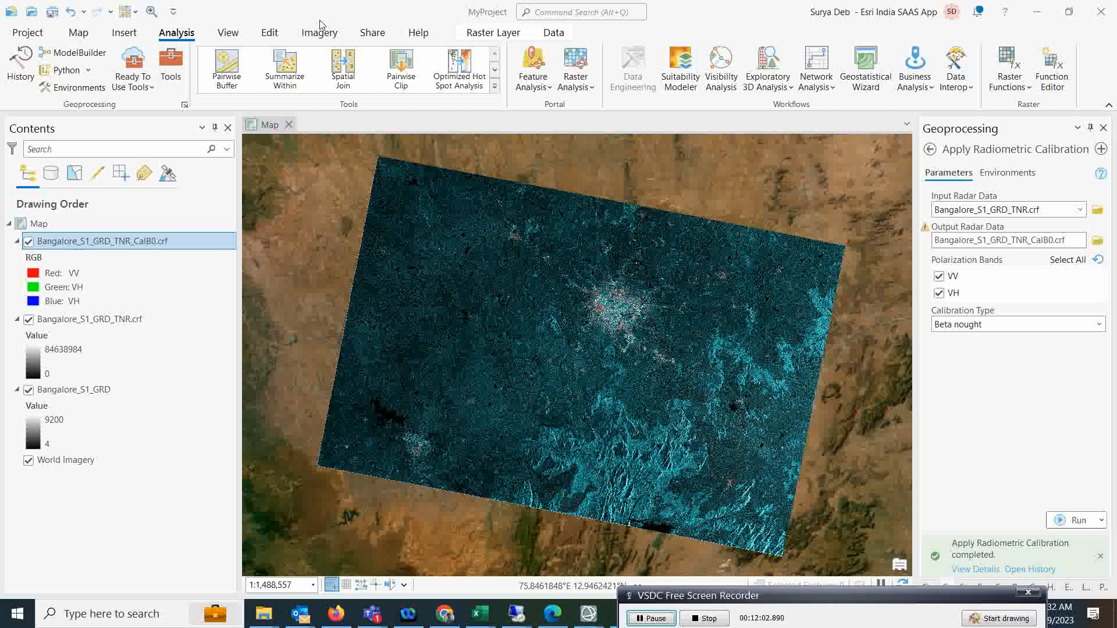
pyautogui.click(476, 35)
# Display the CalB0 layer as a single-band Stretch of the VH band.
pyautogui.click(462, 63)
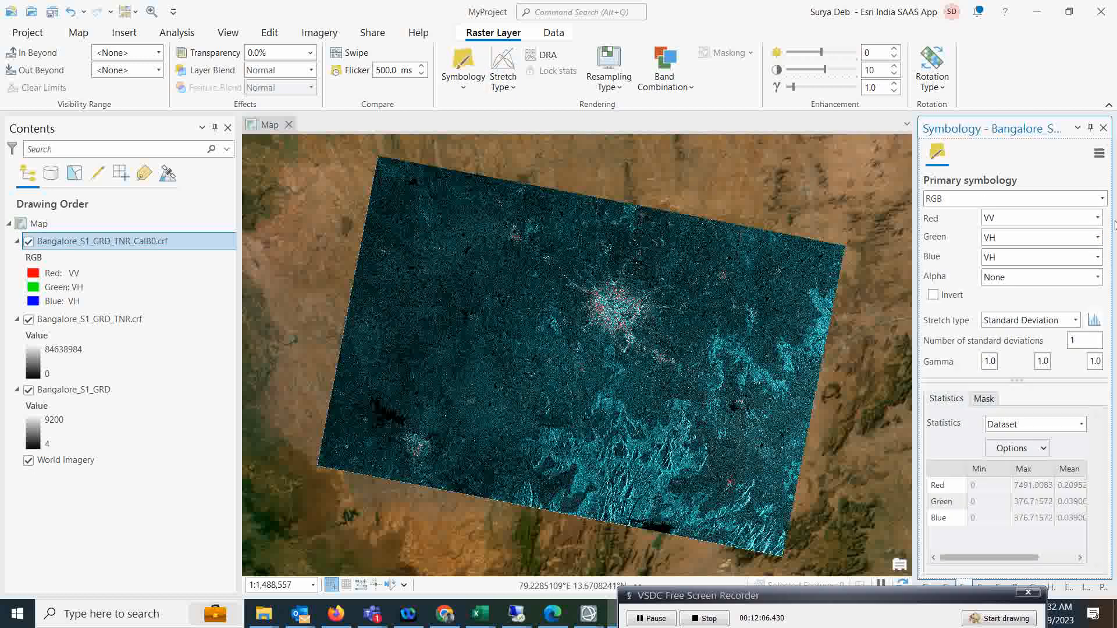
pyautogui.click(1102, 199)
pyautogui.click(987, 265)
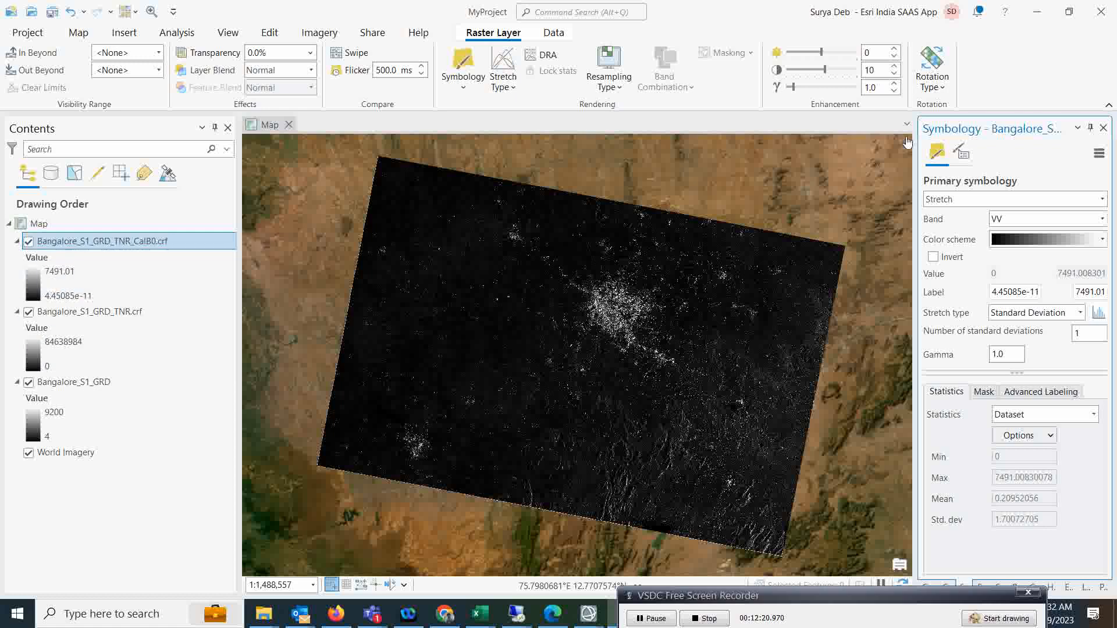
pyautogui.click(1083, 220)
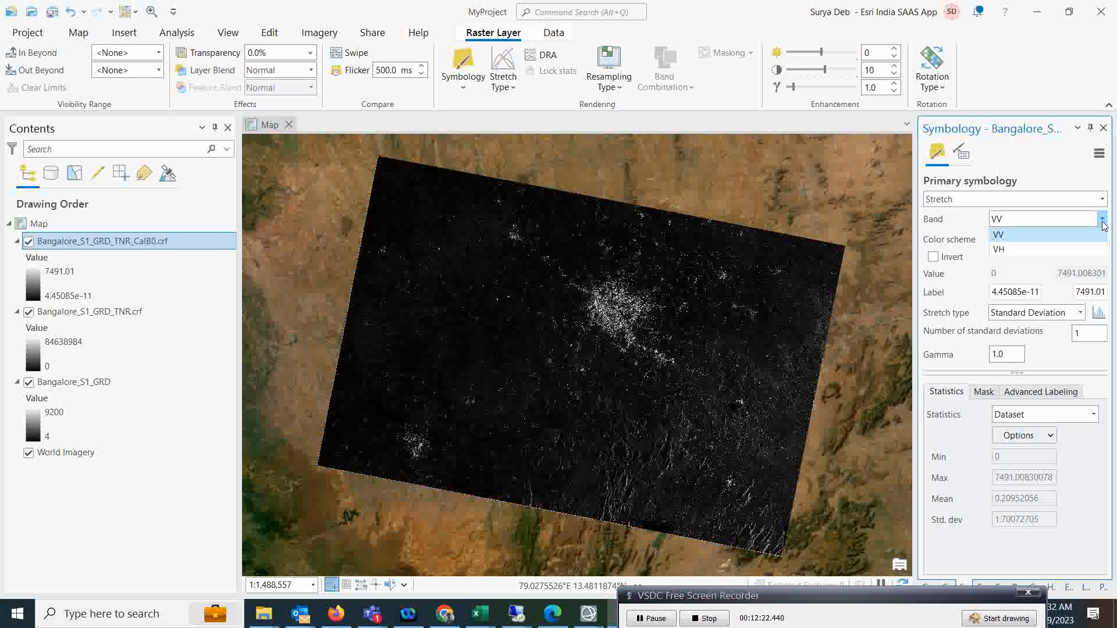
pyautogui.click(1013, 246)
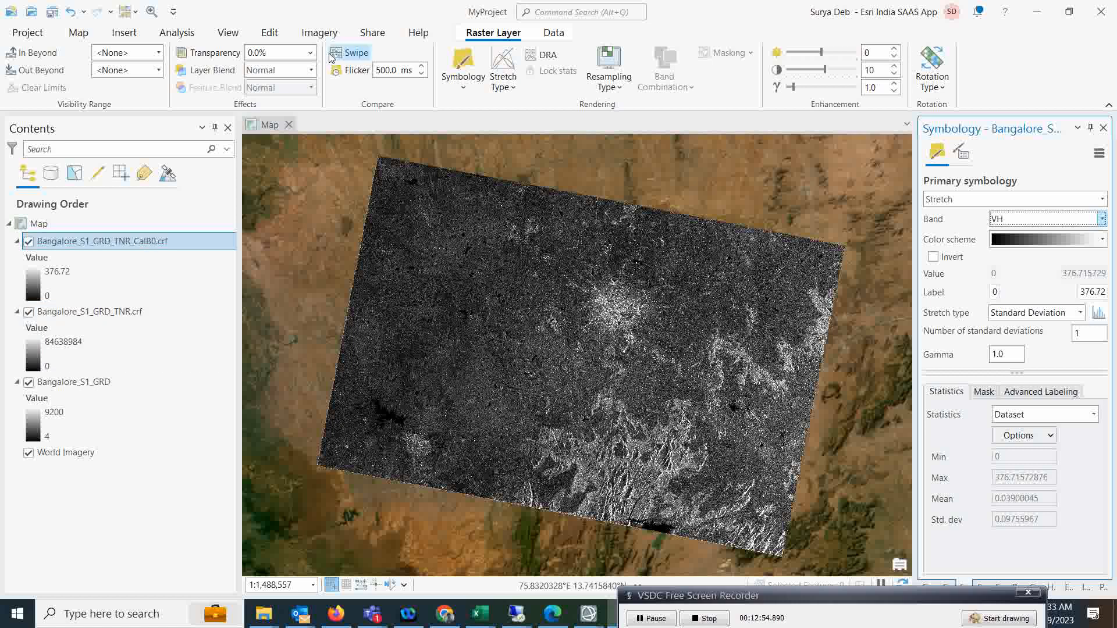
# Swipe across the calibrated image to compare it with the layers beneath.
pyautogui.click(351, 52)
pyautogui.moveTo(524, 175); pyautogui.dragTo(541, 149)
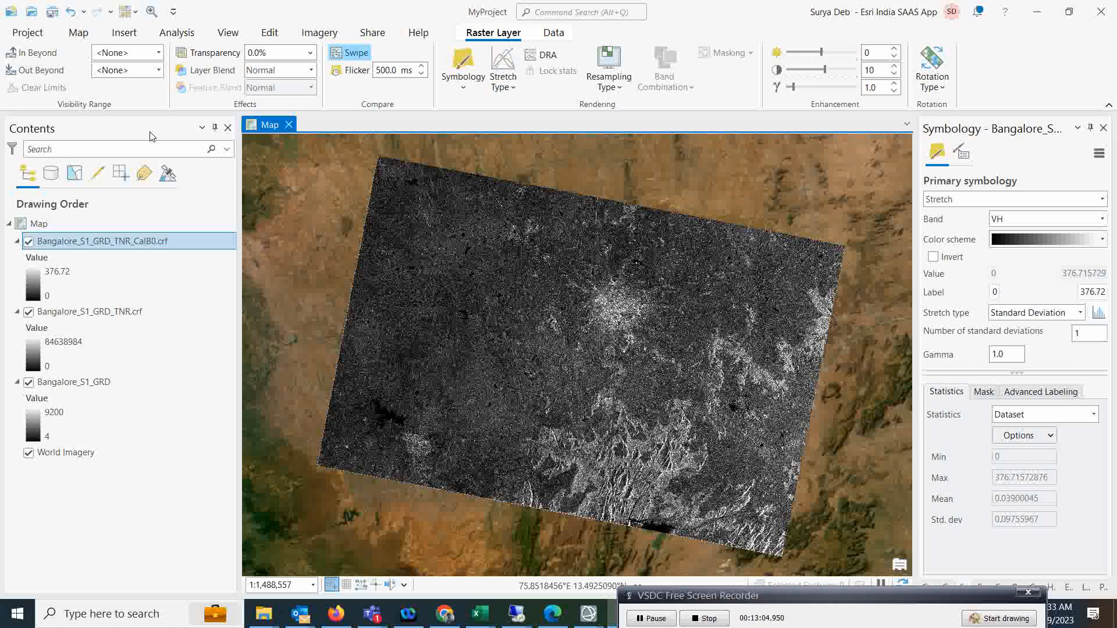
pyautogui.click(172, 34)
# Open the Apply Radiometric Terrain Flattening tool and check its Input Radar Data list without choosing.
pyautogui.click(168, 74)
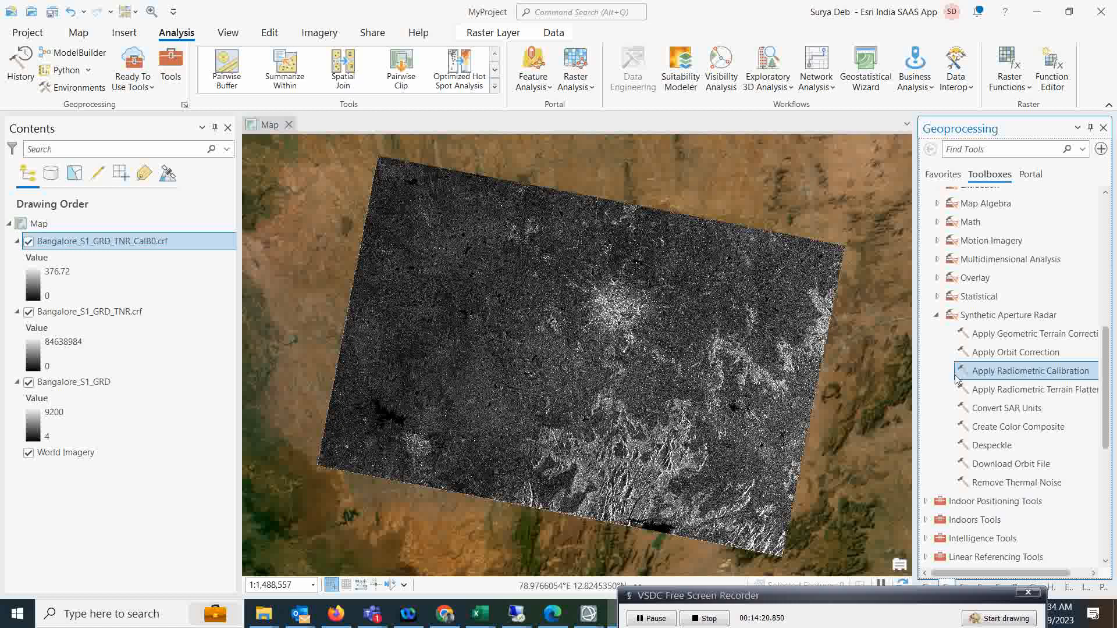
pyautogui.click(1041, 389)
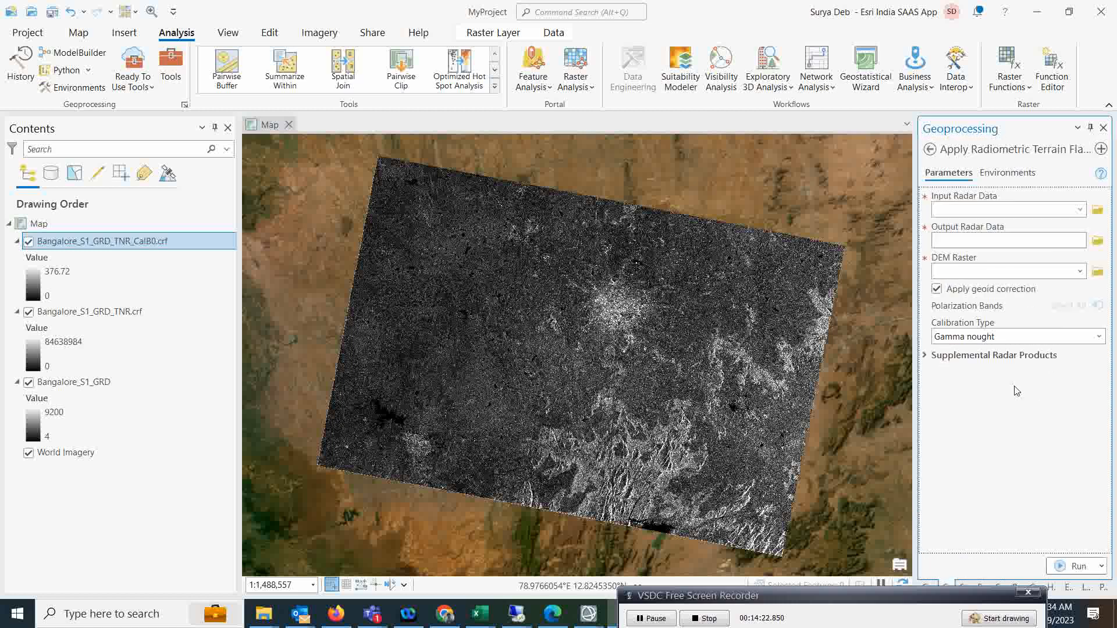
pyautogui.click(929, 151)
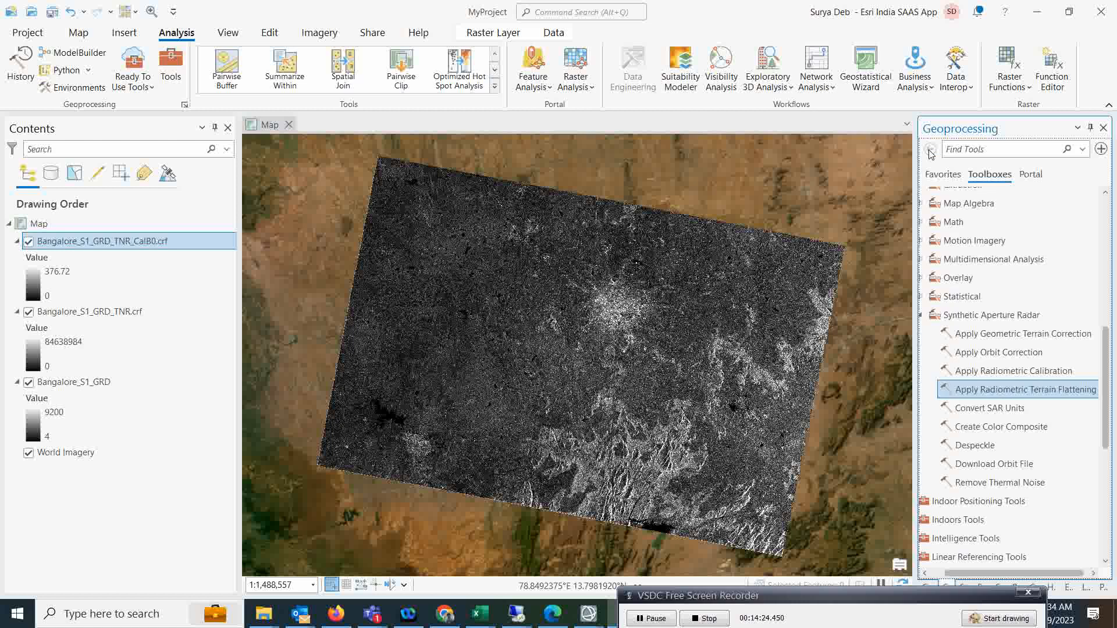
pyautogui.click(1041, 394)
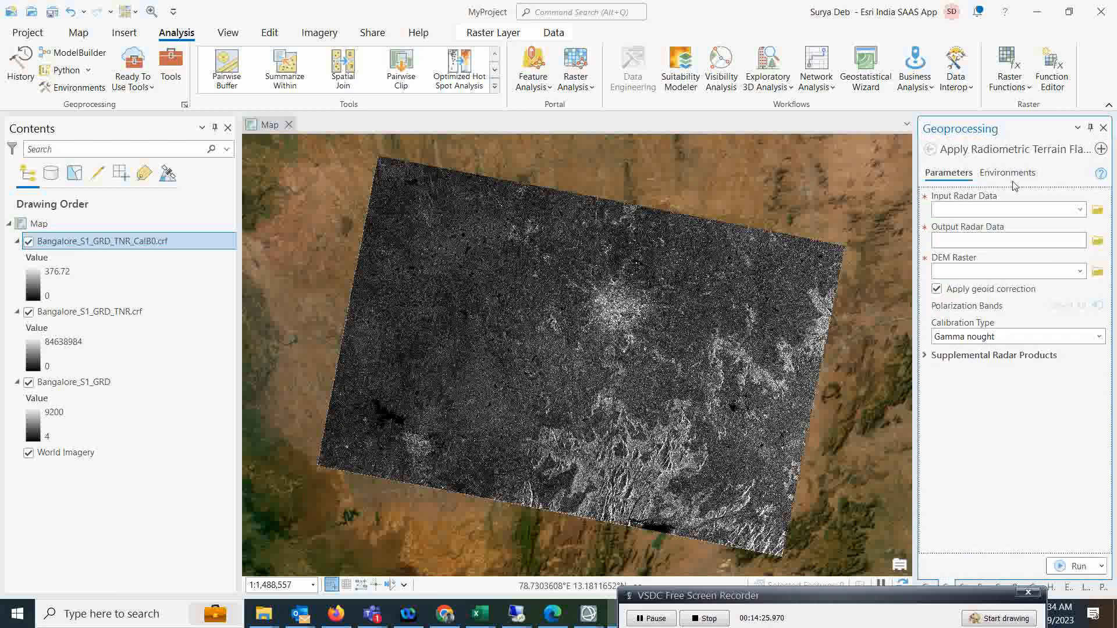
pyautogui.click(1079, 209)
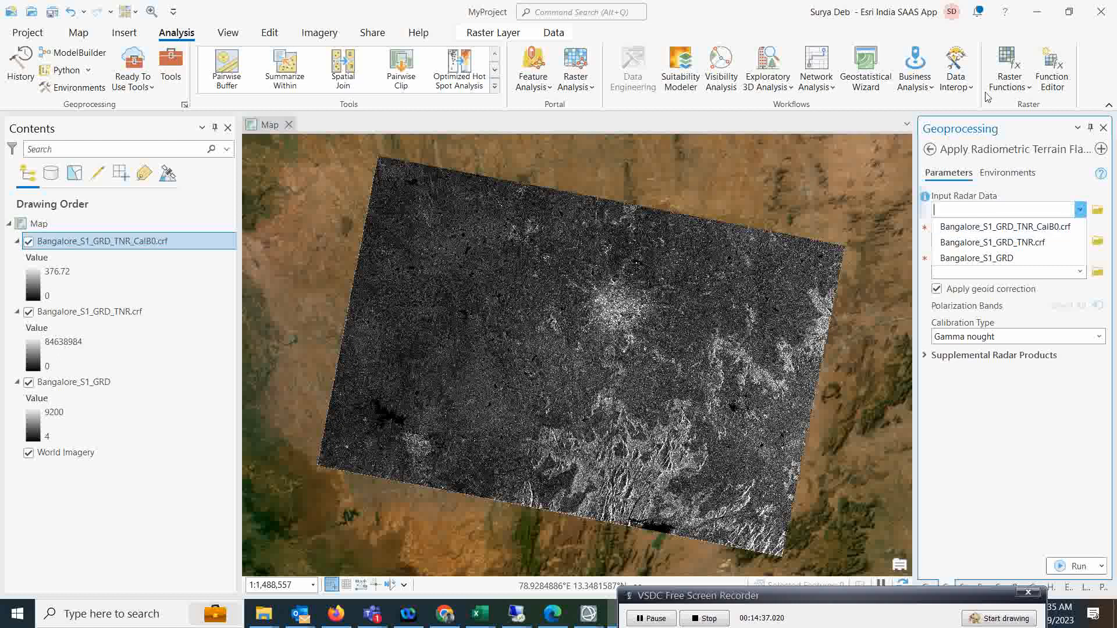
pyautogui.click(929, 153)
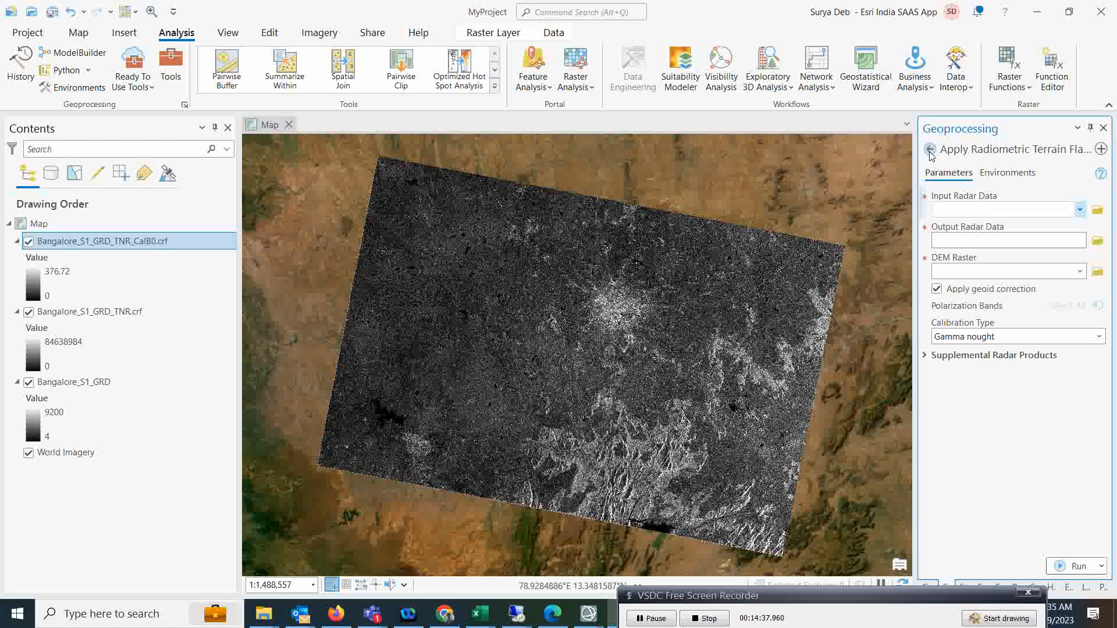
pyautogui.click(79, 33)
# Add output_SRTMGL3.tif from the test 4\dem folder to the map.
pyautogui.click(309, 83)
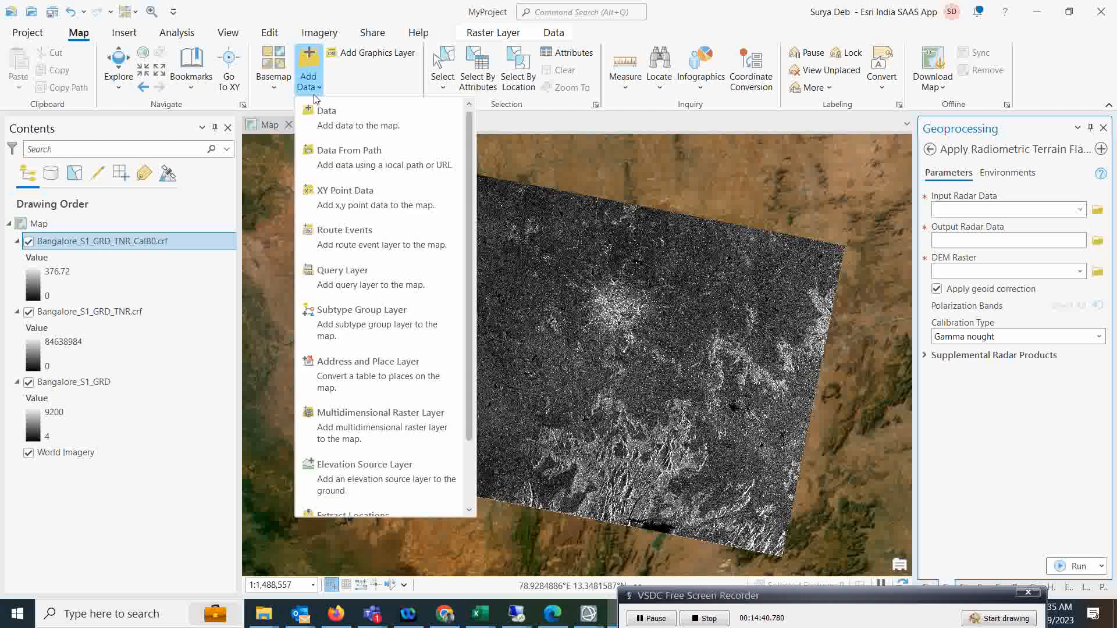
pyautogui.click(325, 124)
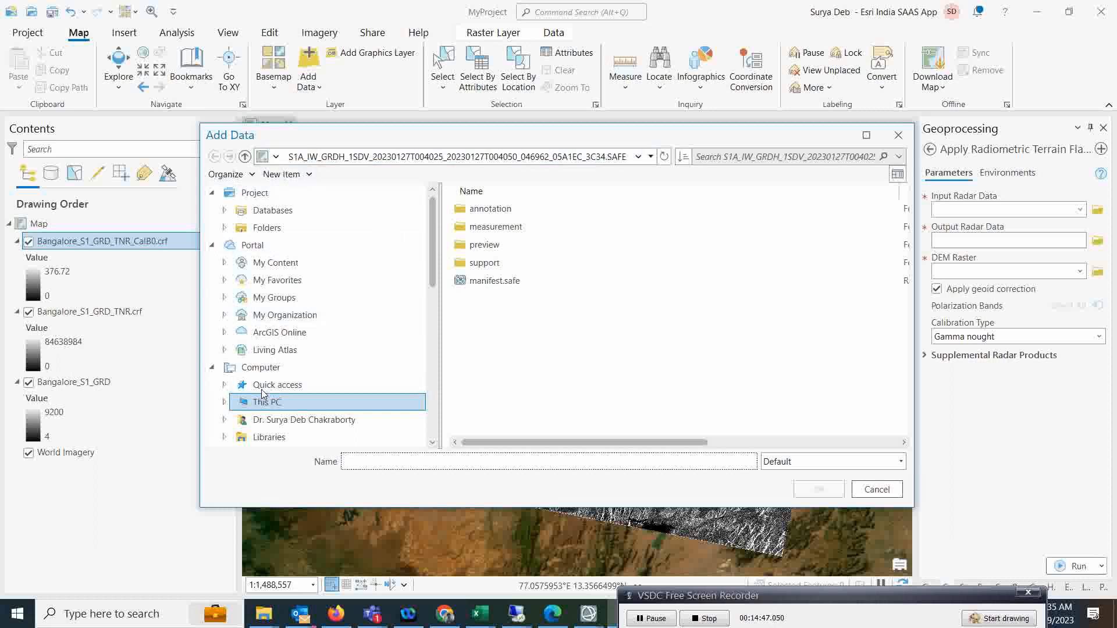
pyautogui.click(276, 156)
pyautogui.click(297, 175)
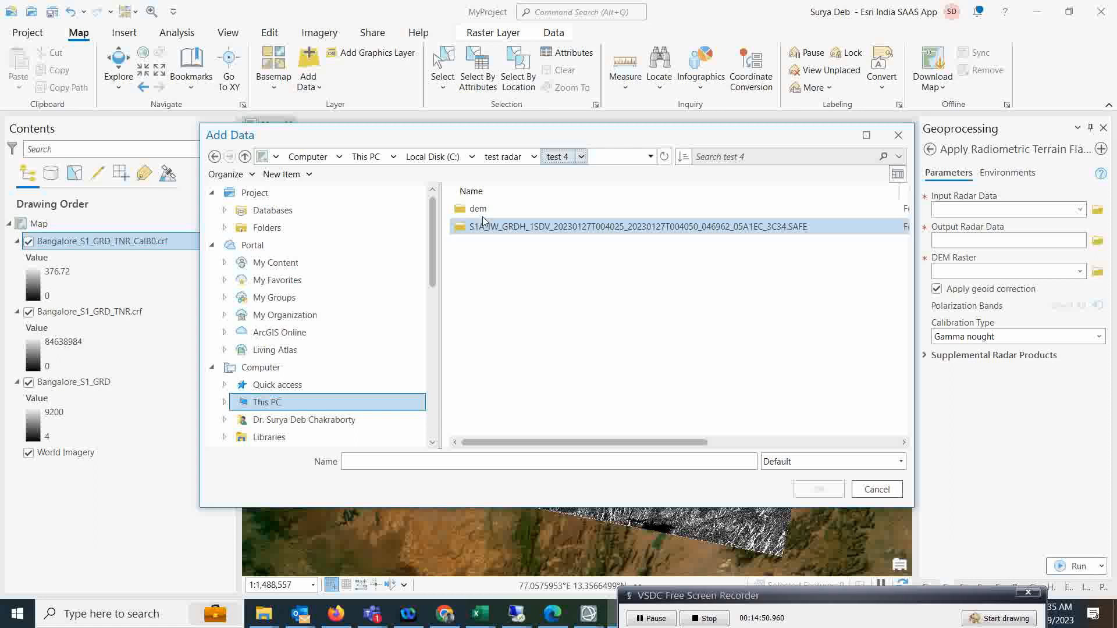
pyautogui.doubleClick(500, 211)
pyautogui.click(506, 210)
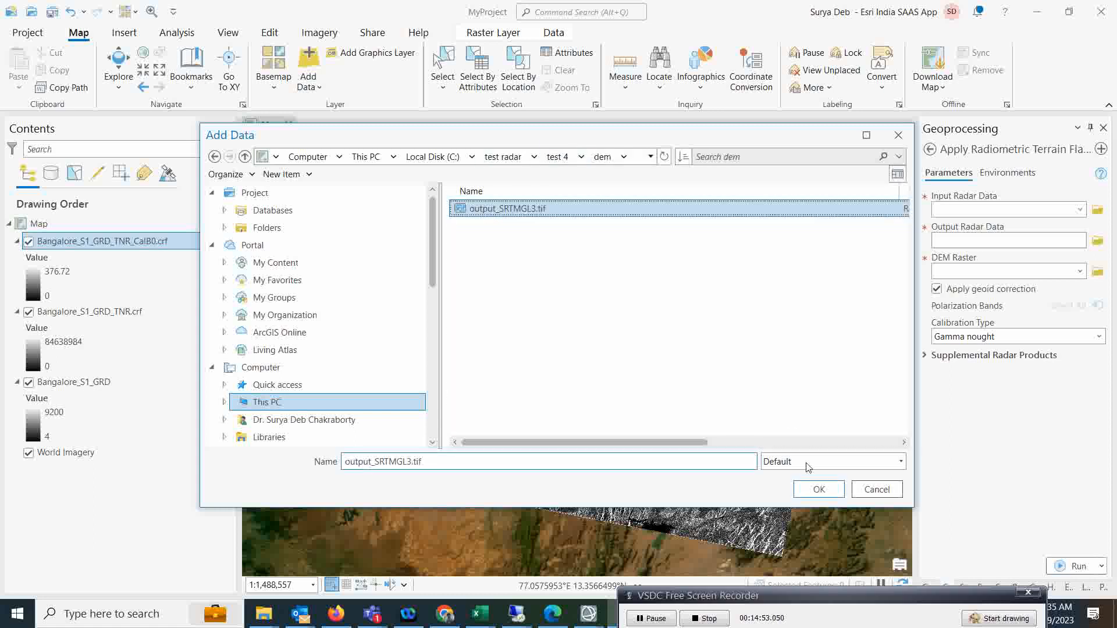
pyautogui.click(818, 489)
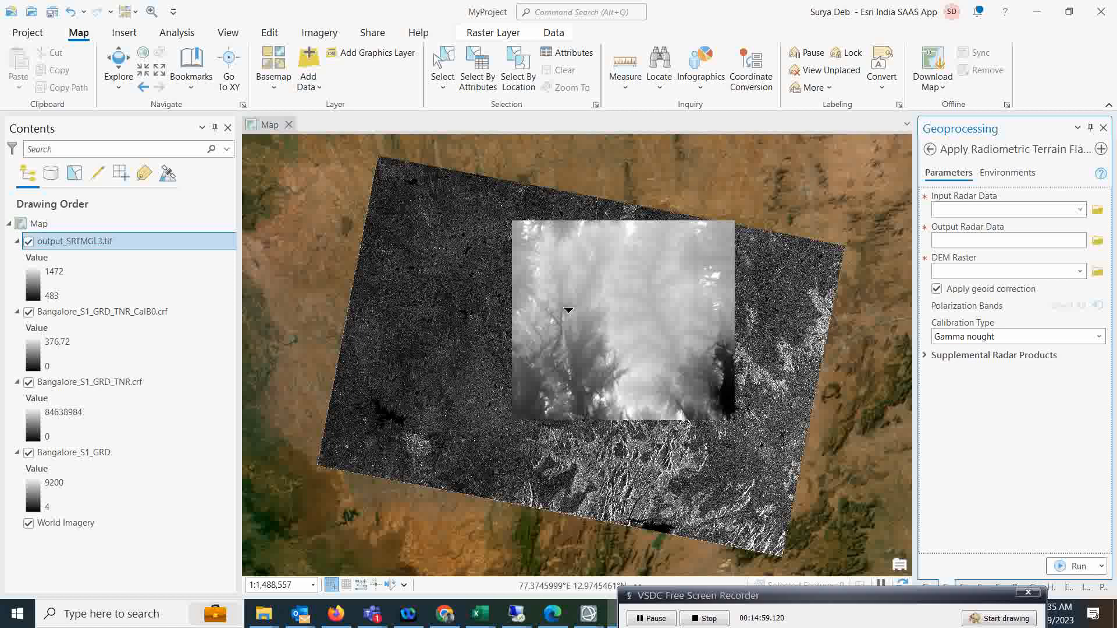
# Colour the SRTM raster with an elevation ramp and move it below the Bangalore layers.
pyautogui.click(28, 283)
pyautogui.click(1096, 239)
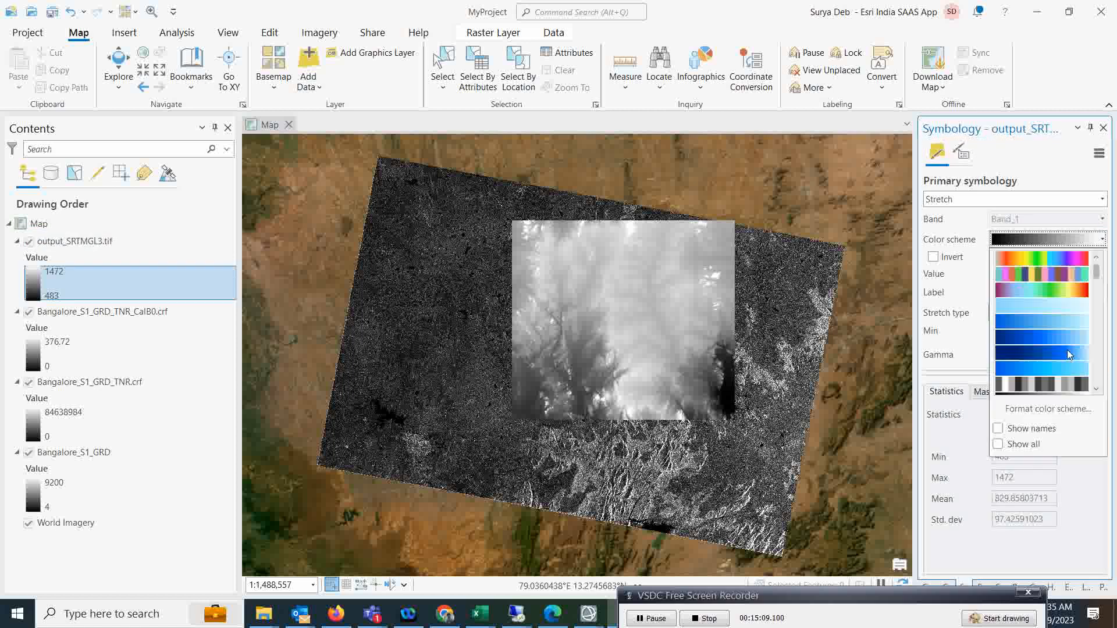
pyautogui.scroll(-2, 1073, 349)
pyautogui.scroll(-2, 1076, 364)
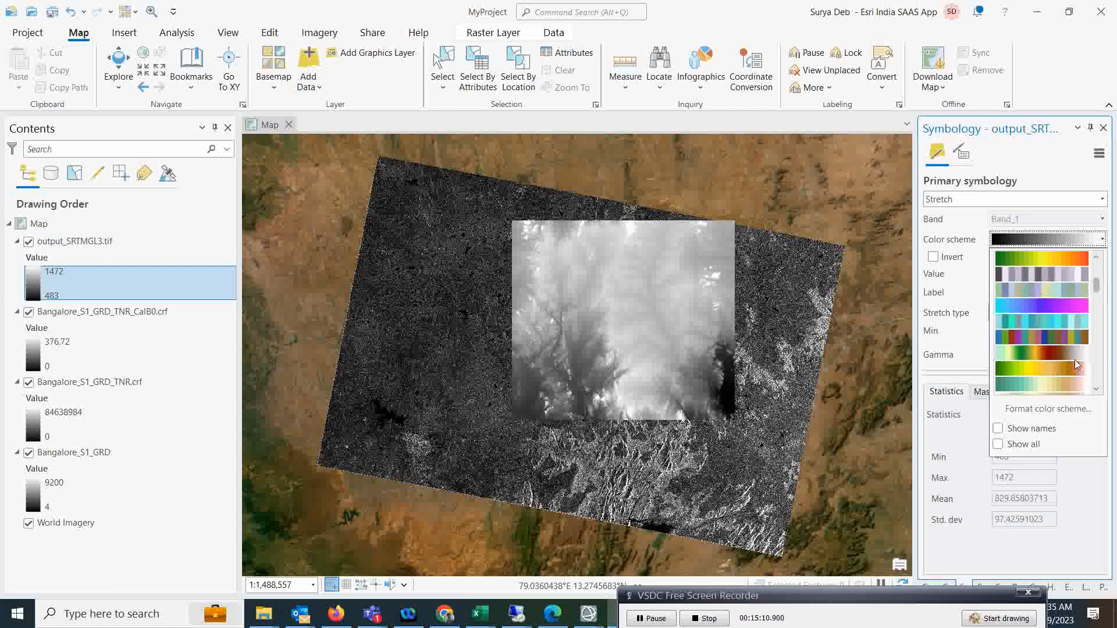
pyautogui.click(1050, 357)
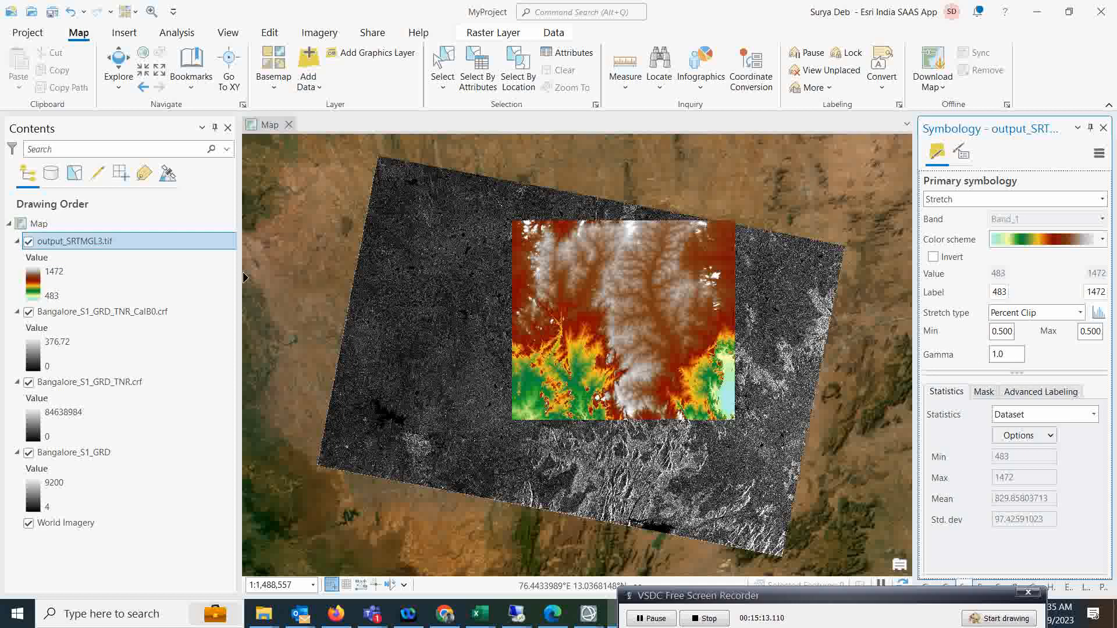
pyautogui.moveTo(77, 253); pyautogui.dragTo(71, 499)
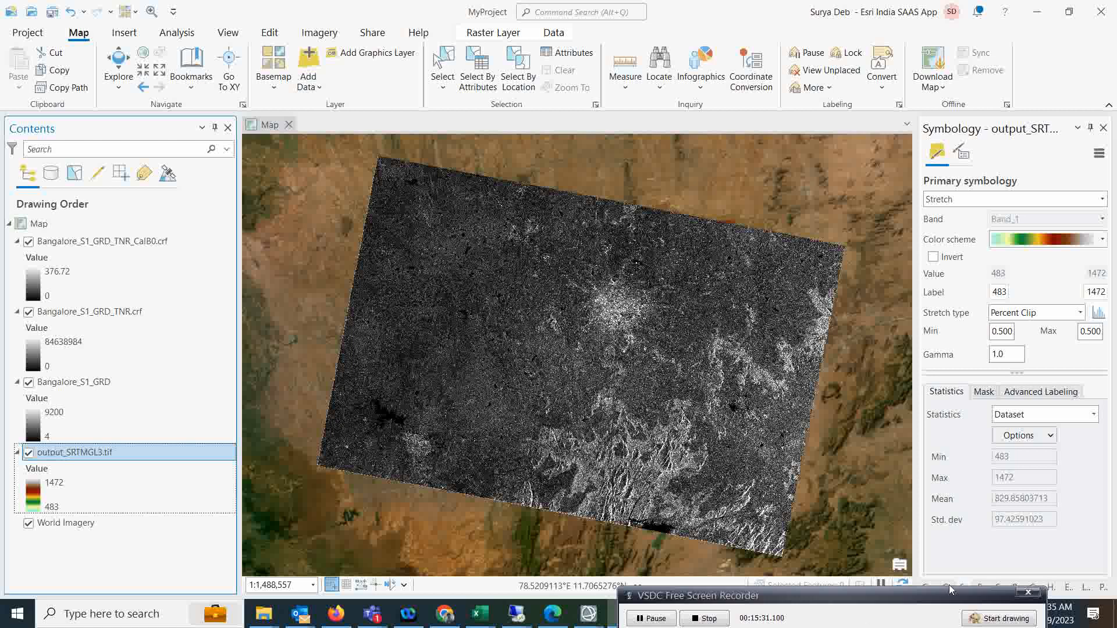
# Open Apply Radiometric Terrain Flattening with Bangalore_S1_GRD_TNR_CalB0.crf as the input radar data.
pyautogui.click(177, 33)
pyautogui.click(171, 69)
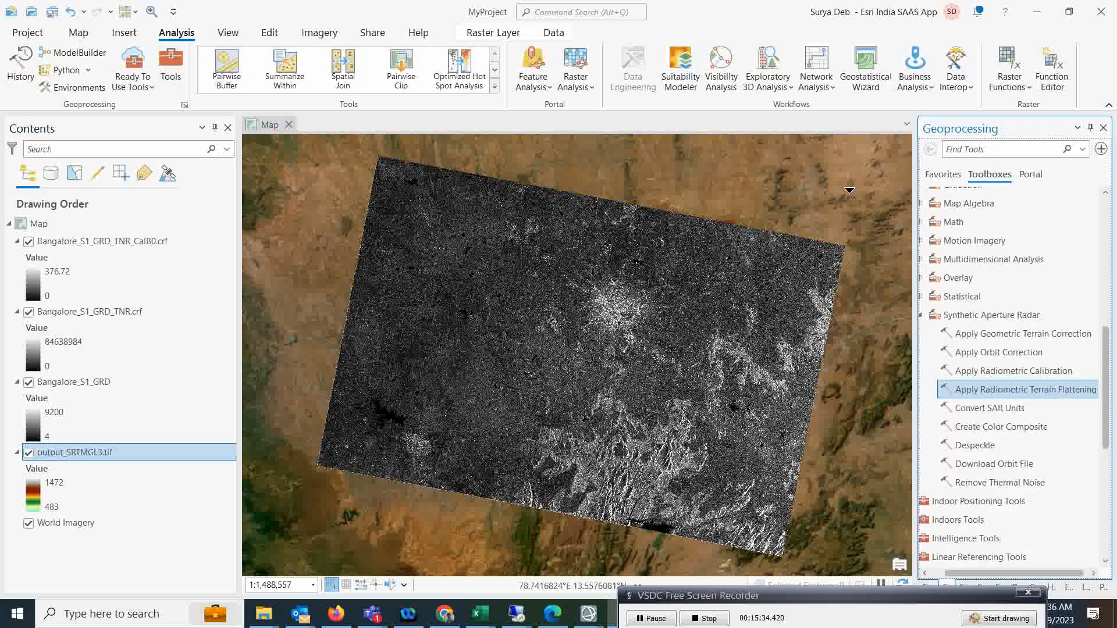
pyautogui.click(1013, 390)
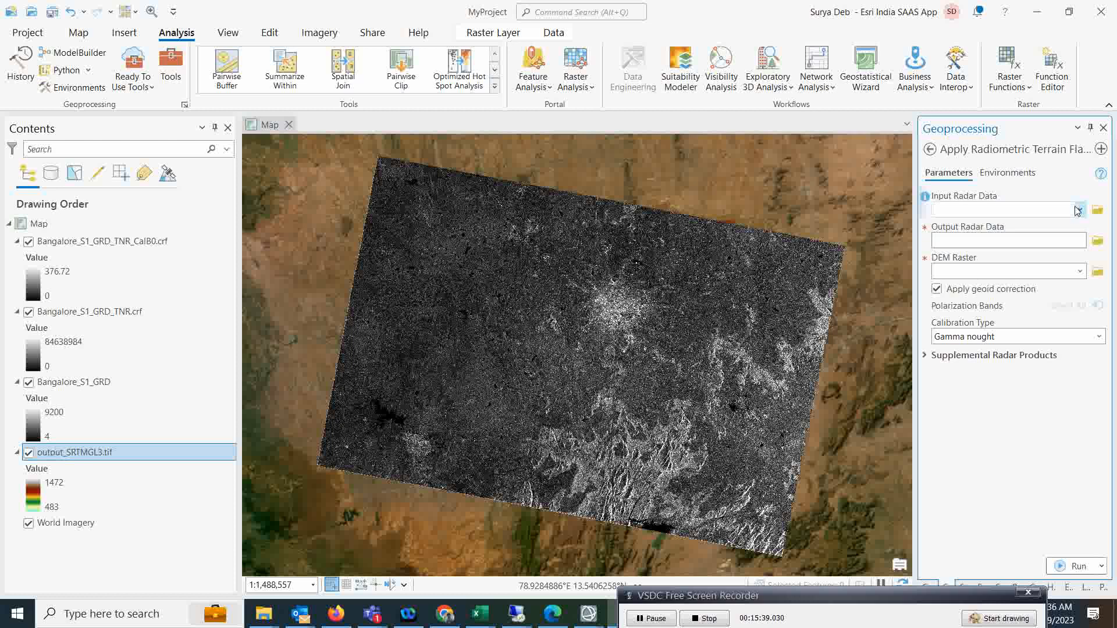
pyautogui.click(1078, 210)
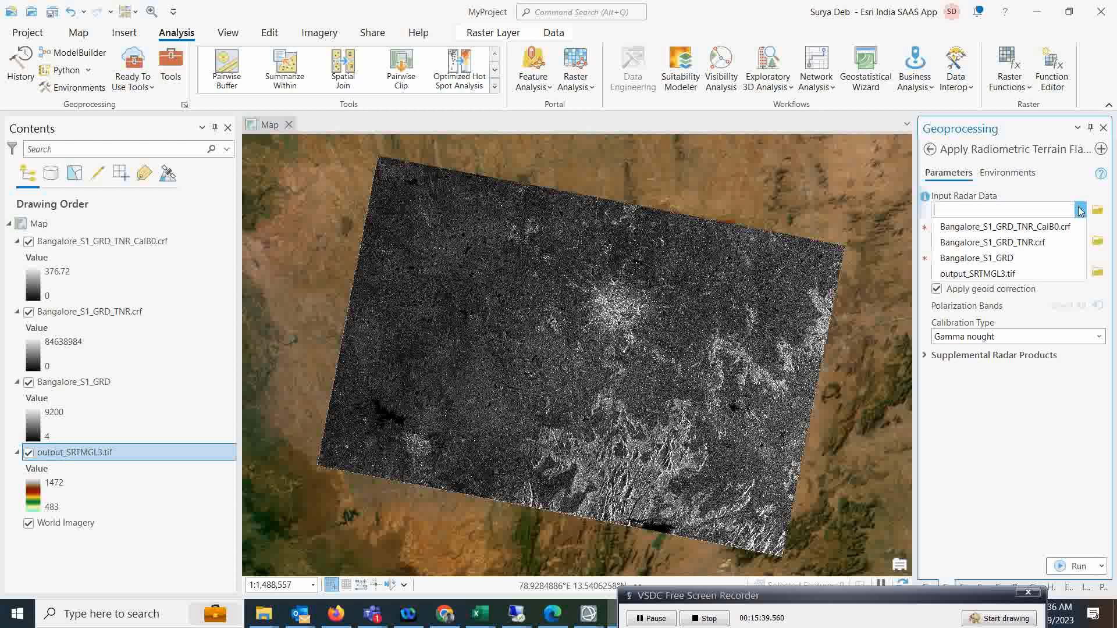
pyautogui.click(1030, 228)
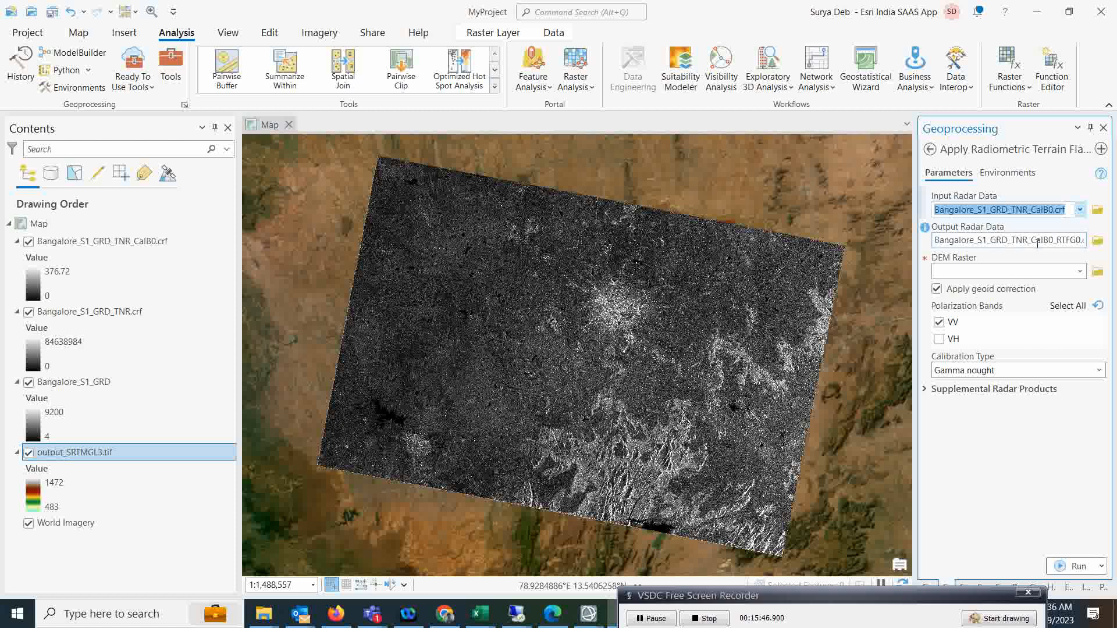
pyautogui.moveTo(1063, 240); pyautogui.dragTo(1088, 243)
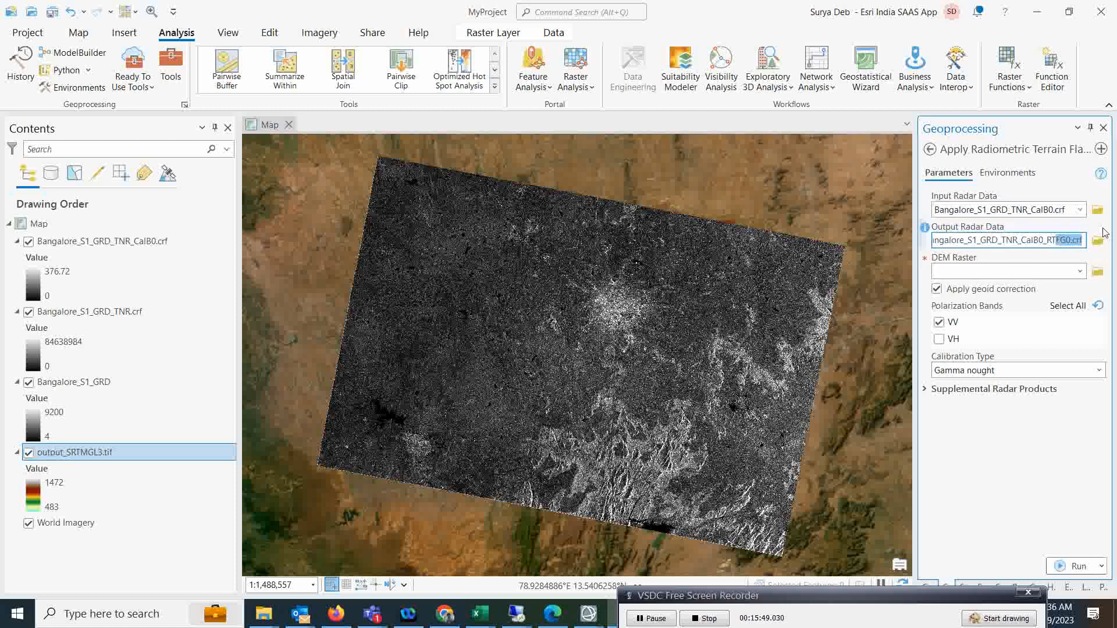
pyautogui.click(979, 270)
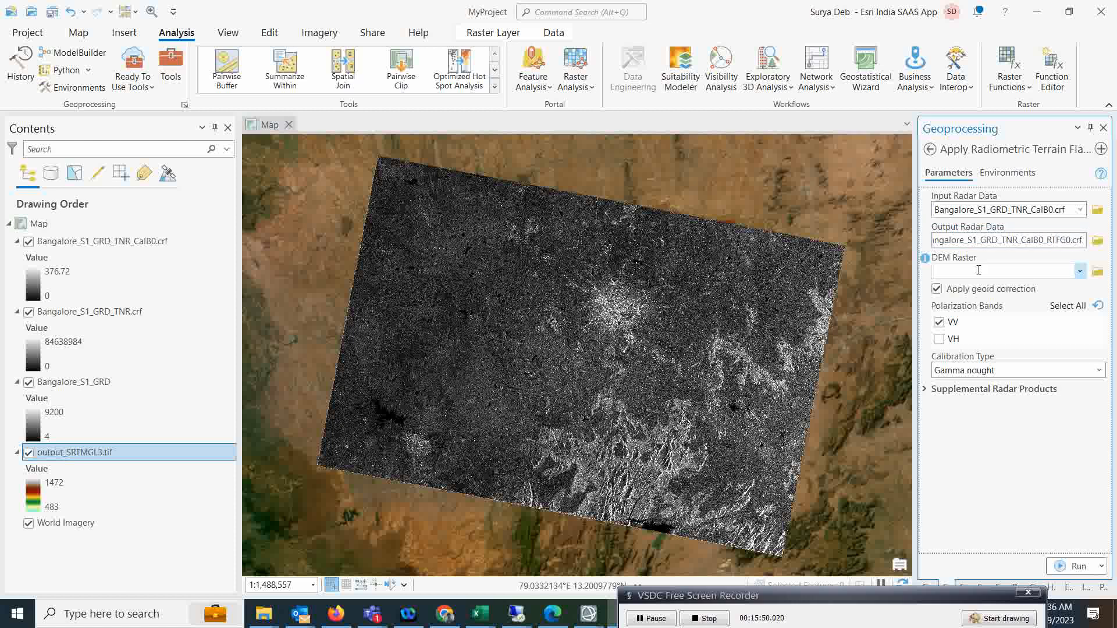
# Use output_SRTMGL3.tif as the DEM, include VV and VH, keep Gamma nought, and run.
pyautogui.click(1080, 272)
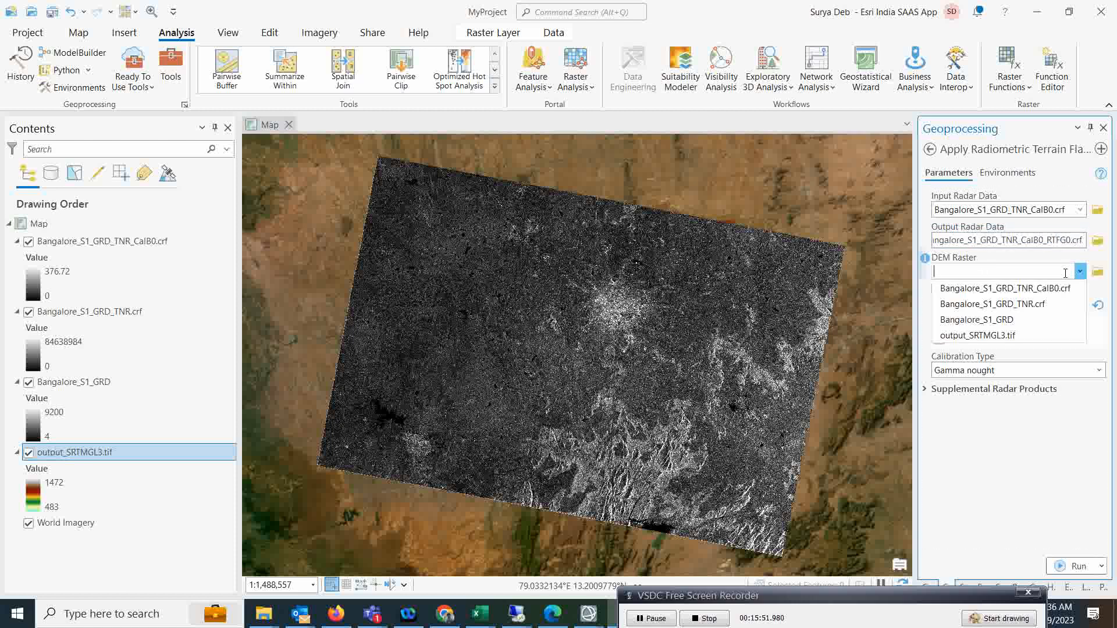
pyautogui.click(970, 337)
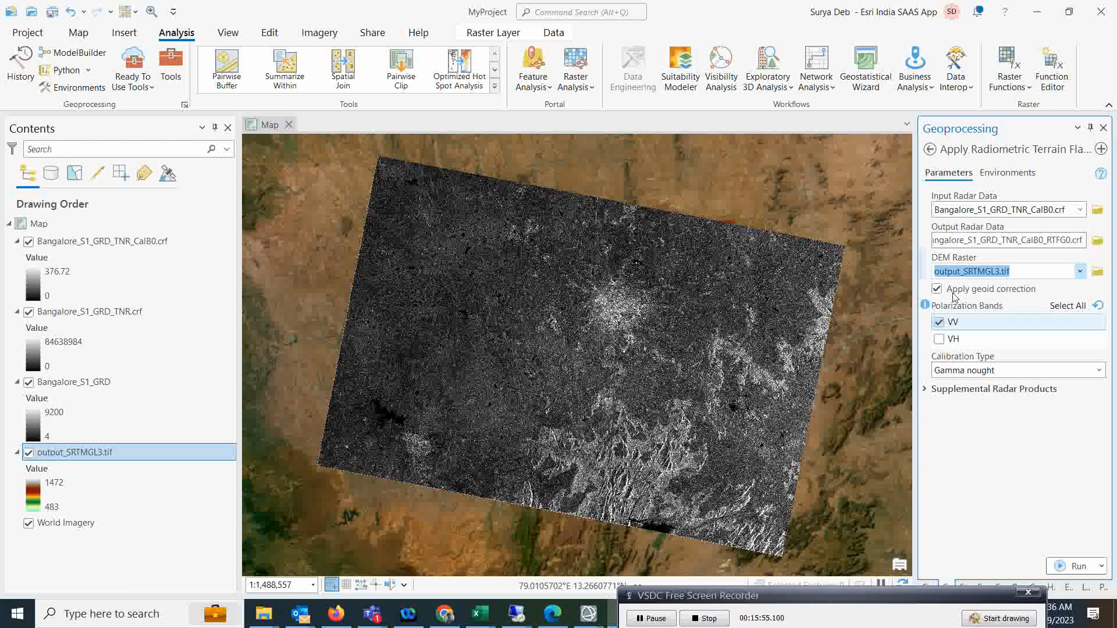
pyautogui.click(952, 339)
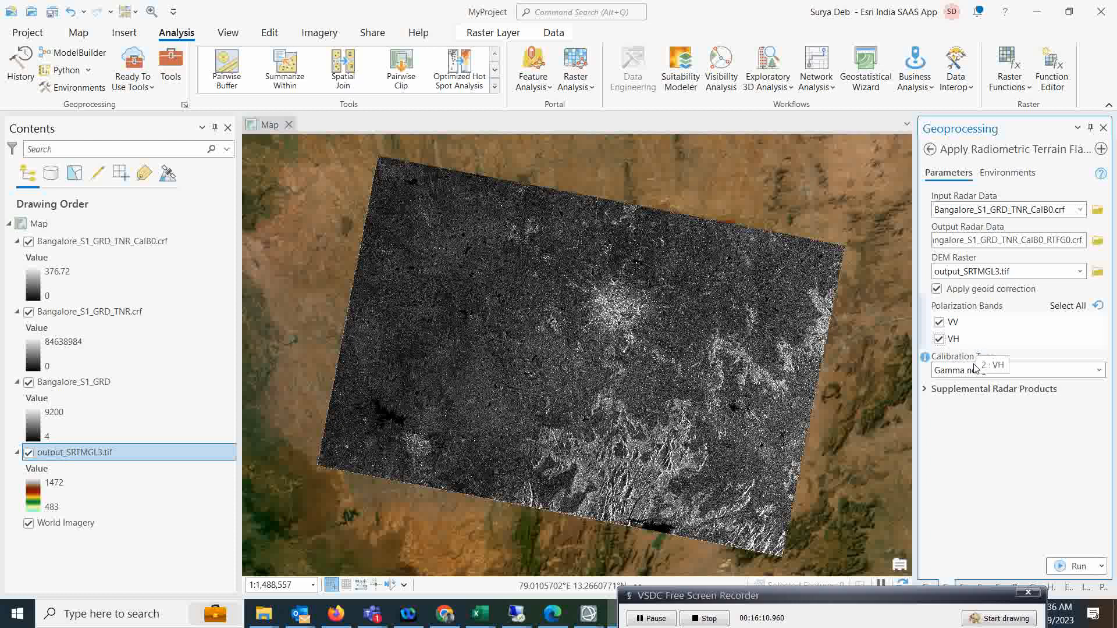
pyautogui.click(1097, 370)
pyautogui.click(1097, 373)
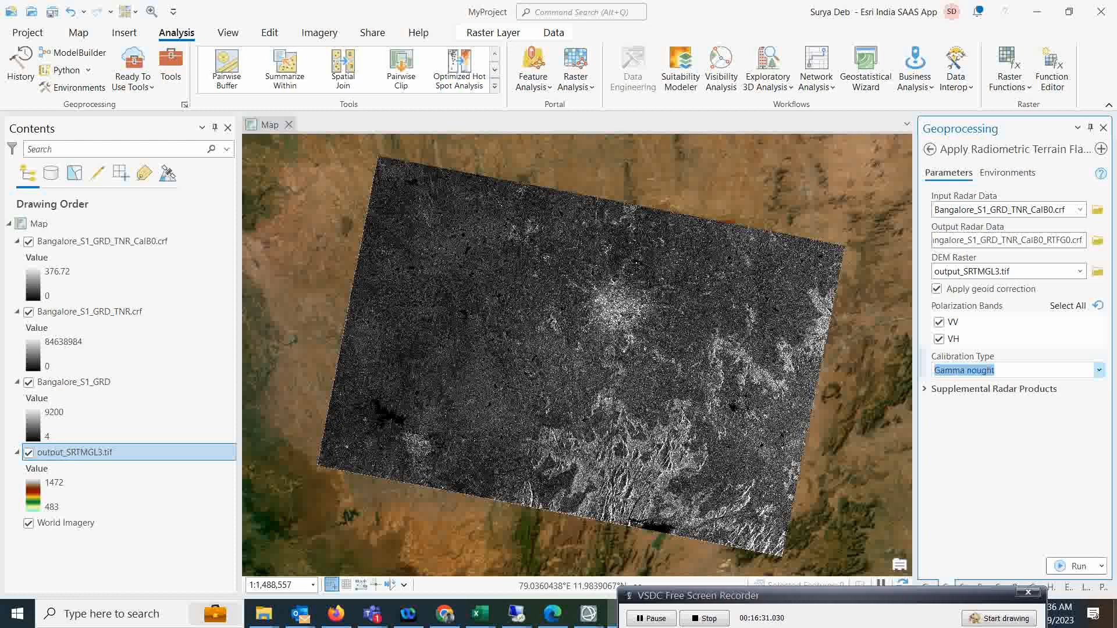
pyautogui.moveTo(675, 602); pyautogui.dragTo(626, 596)
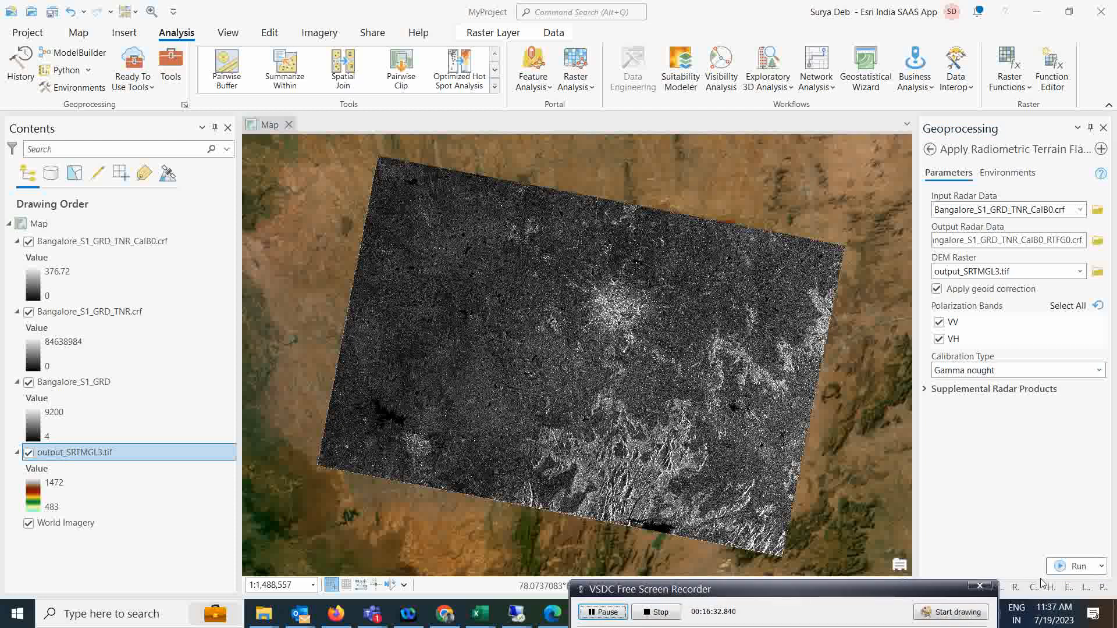
pyautogui.click(1054, 569)
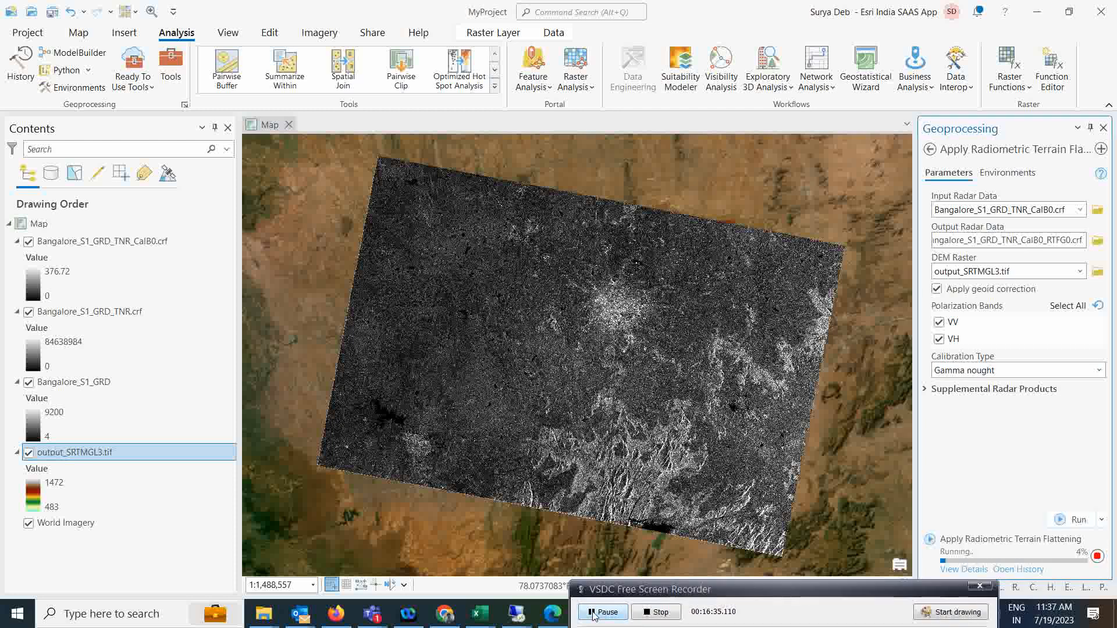
# Select the new RTFG0 layer in Contents, leaving its name unchanged.
pyautogui.click(593, 615)
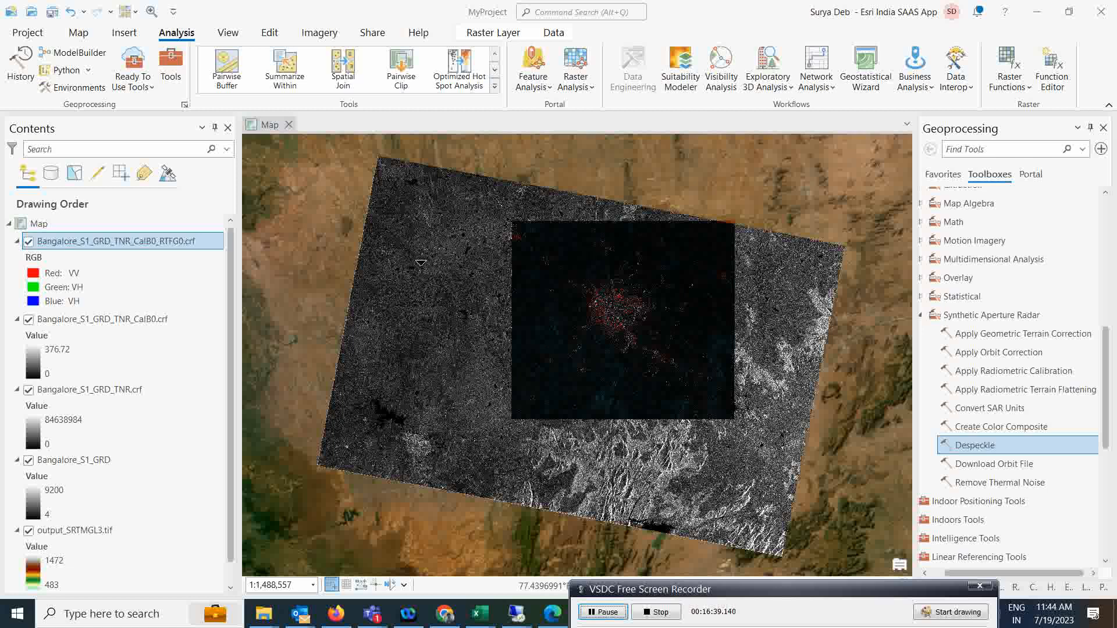
pyautogui.click(90, 244)
pyautogui.click(87, 249)
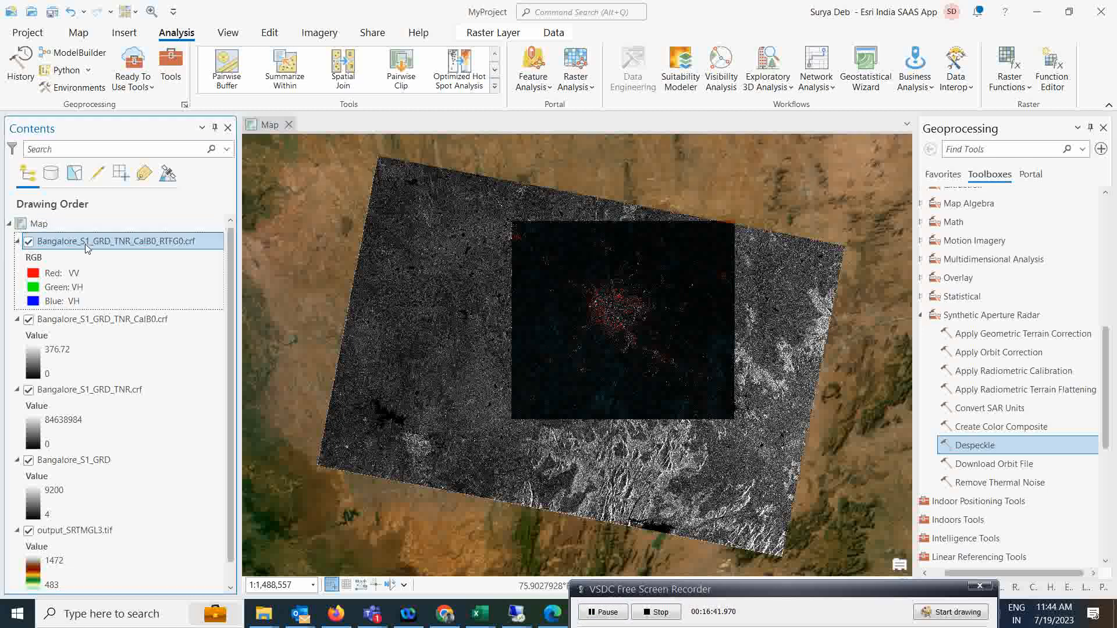
pyautogui.click(11, 295)
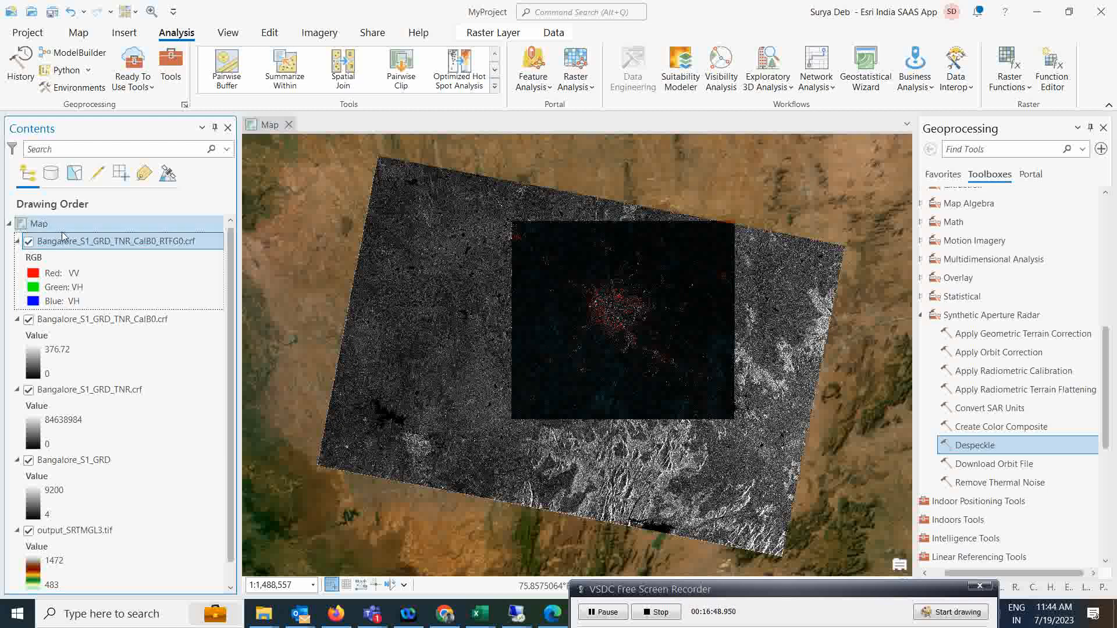
# Display the RTFG0 layer as a single-band Stretch of the VH band.
pyautogui.click(314, 30)
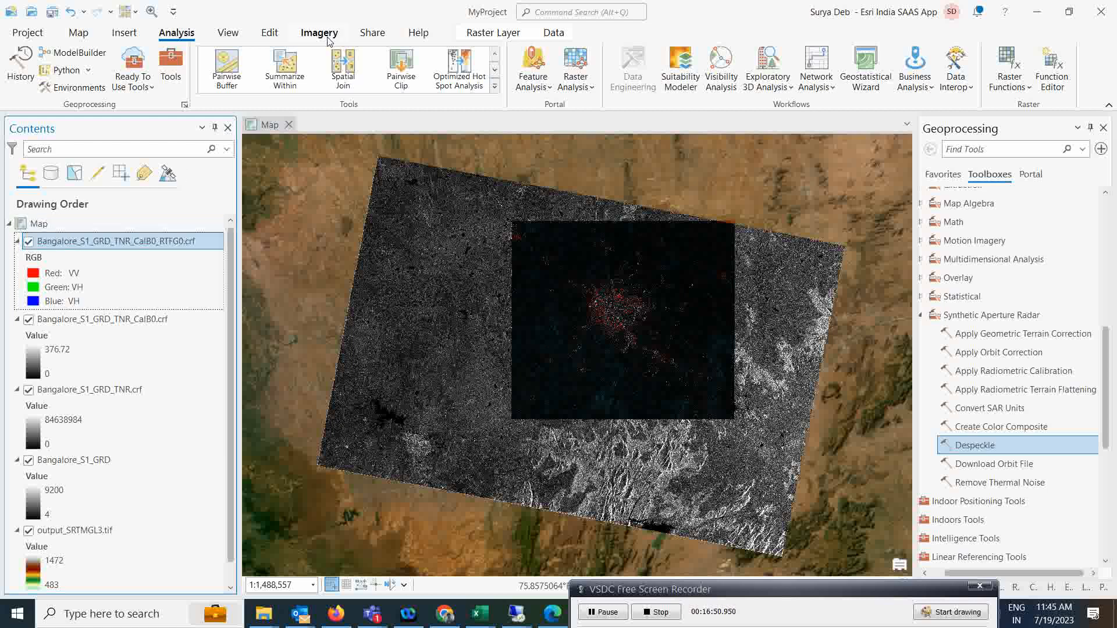
pyautogui.click(472, 35)
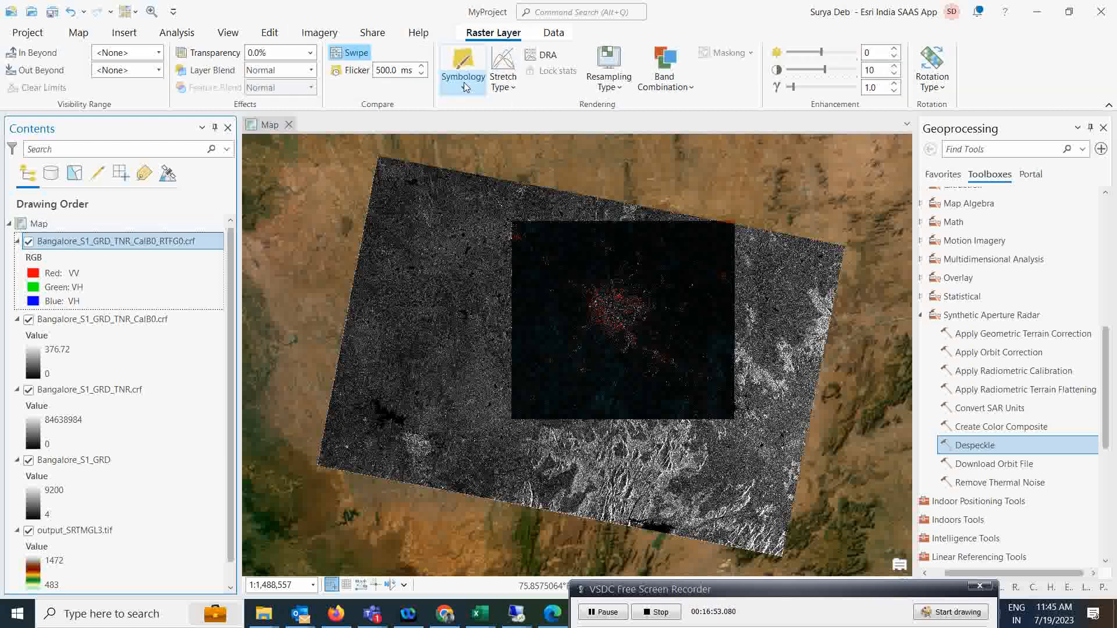
pyautogui.click(469, 68)
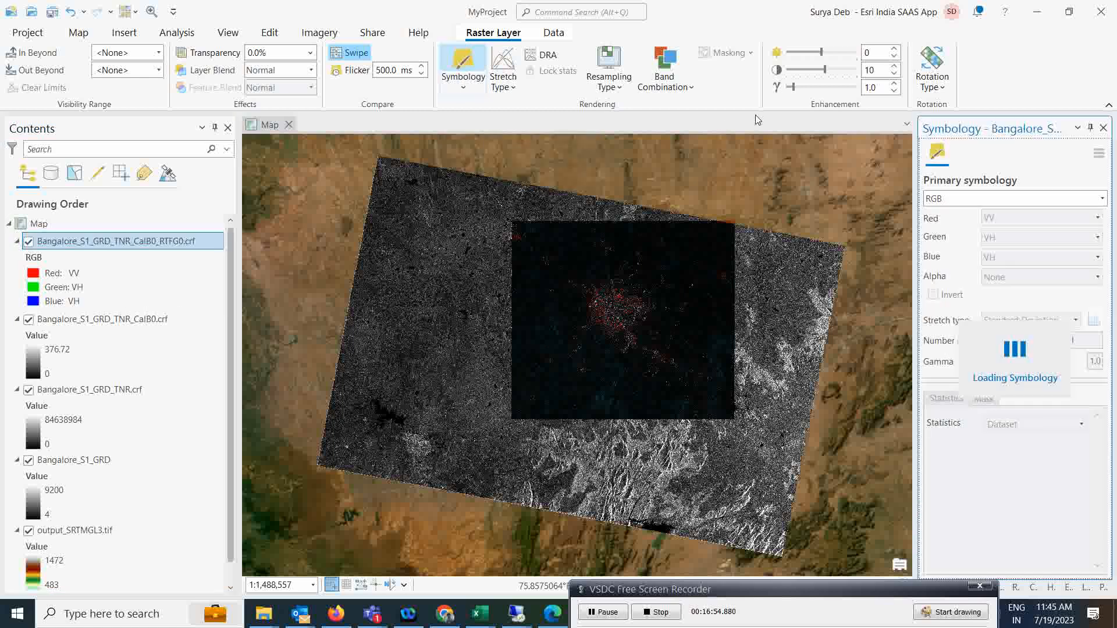
pyautogui.click(1102, 198)
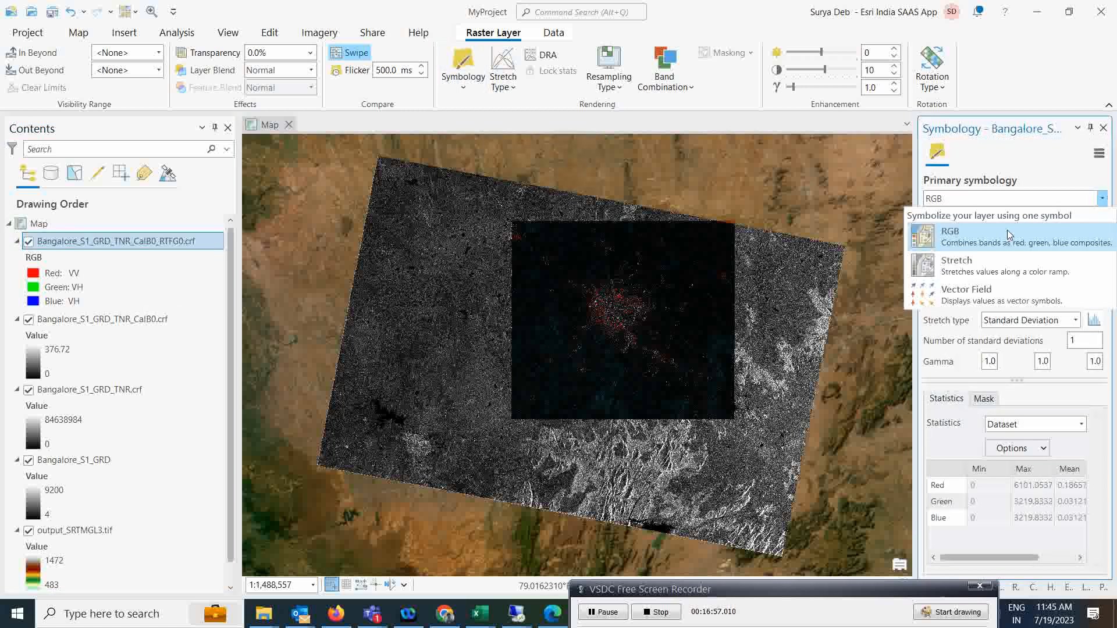
pyautogui.click(977, 267)
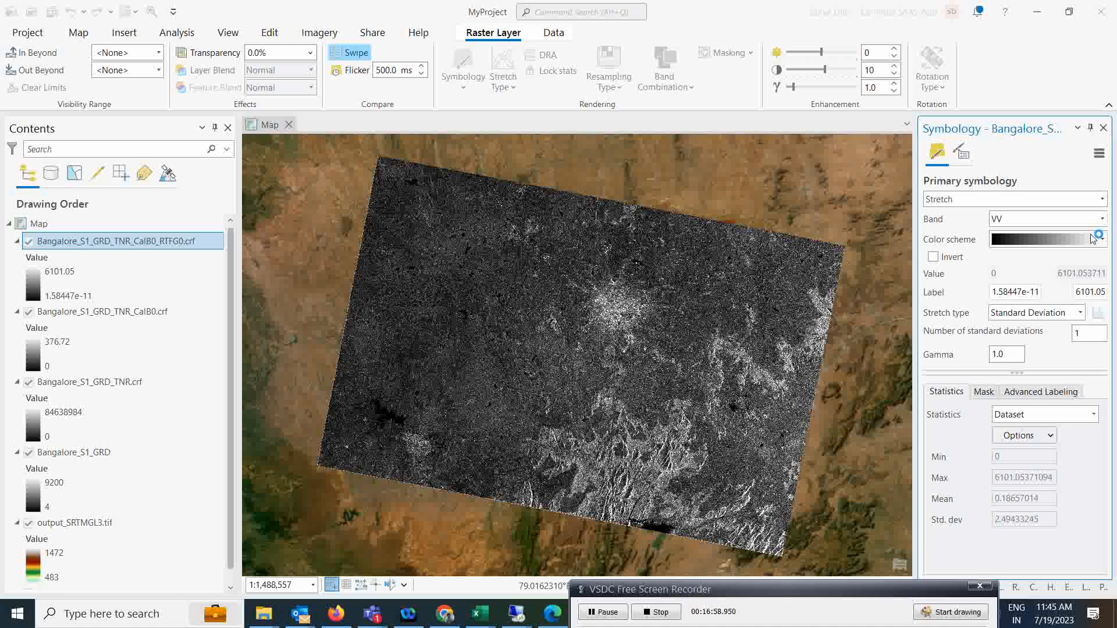
pyautogui.click(1047, 219)
pyautogui.click(1048, 248)
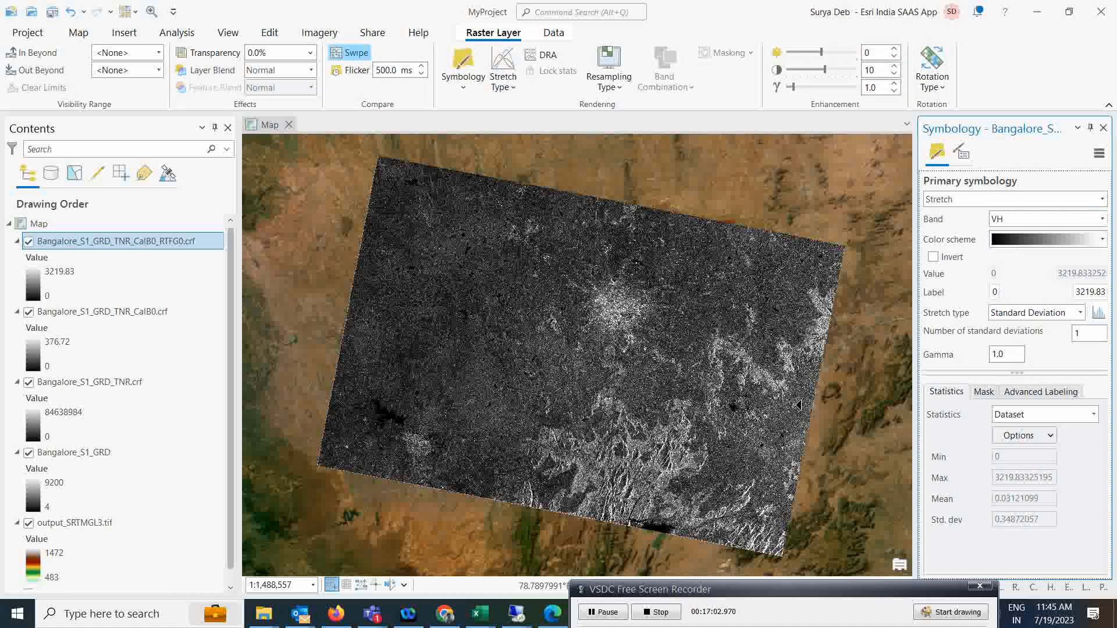
# Hide the CalB0, TNR, Bangalore_S1_GRD and output_SRTMGL3.tif layers.
pyautogui.click(29, 312)
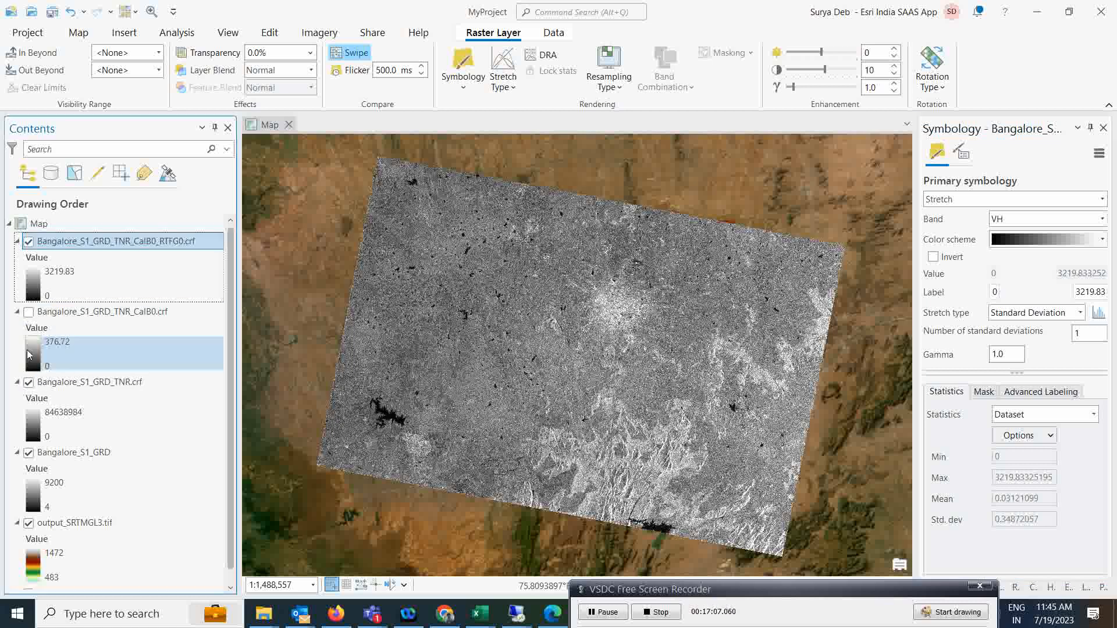
pyautogui.click(29, 383)
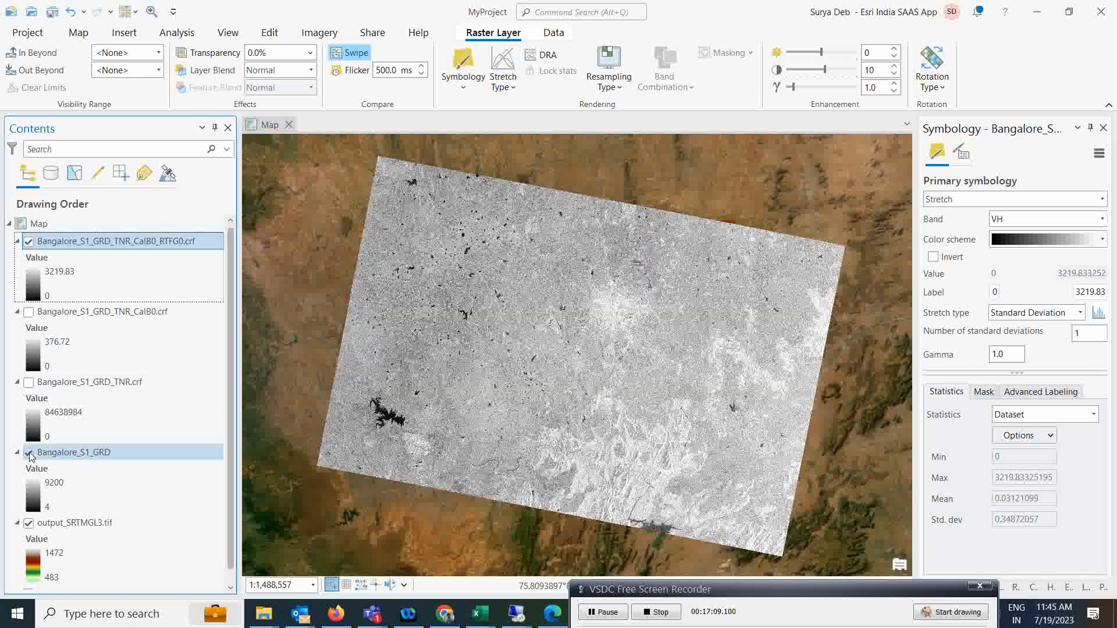
pyautogui.click(28, 453)
pyautogui.click(28, 523)
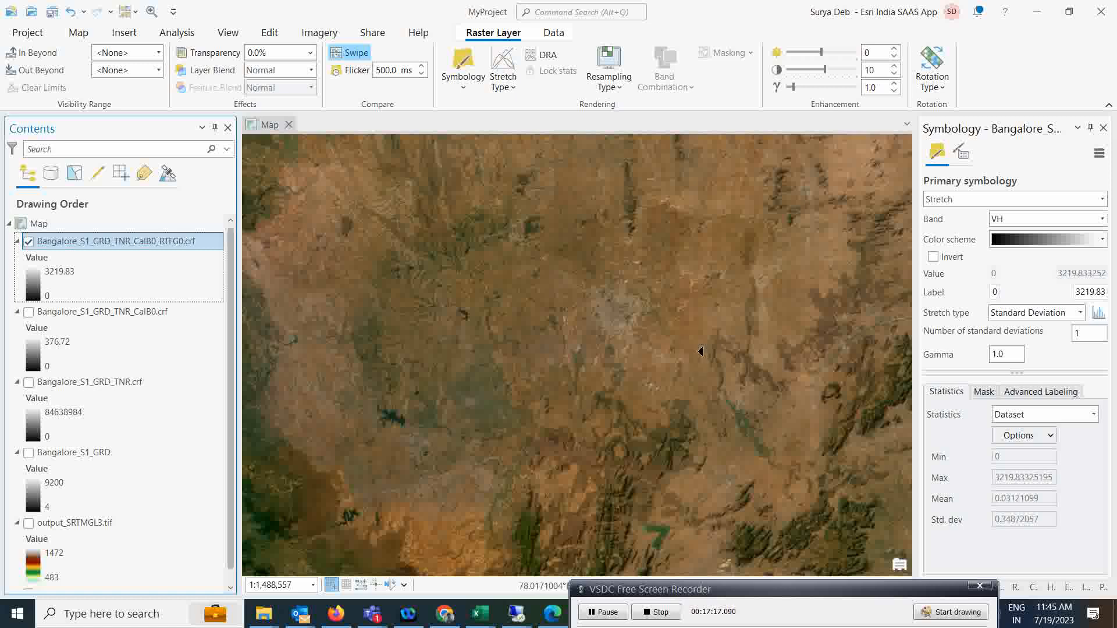
pyautogui.click(80, 36)
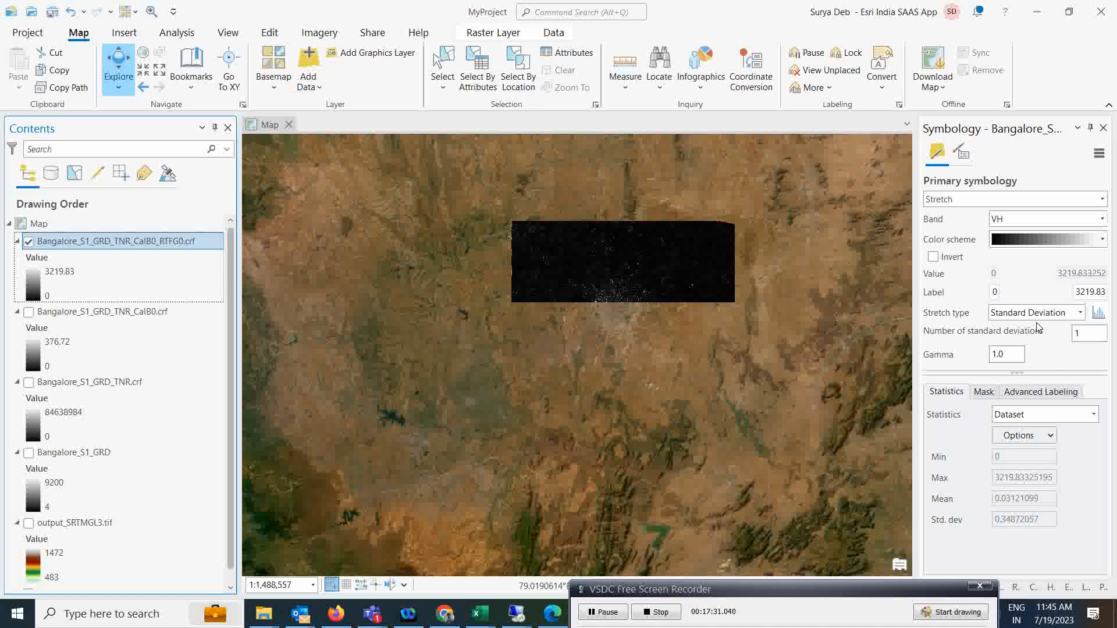
# Change the RTFG0 layer's VH stretch gamma to 2.0.
pyautogui.moveTo(996, 355); pyautogui.dragTo(983, 361)
pyautogui.write('2')
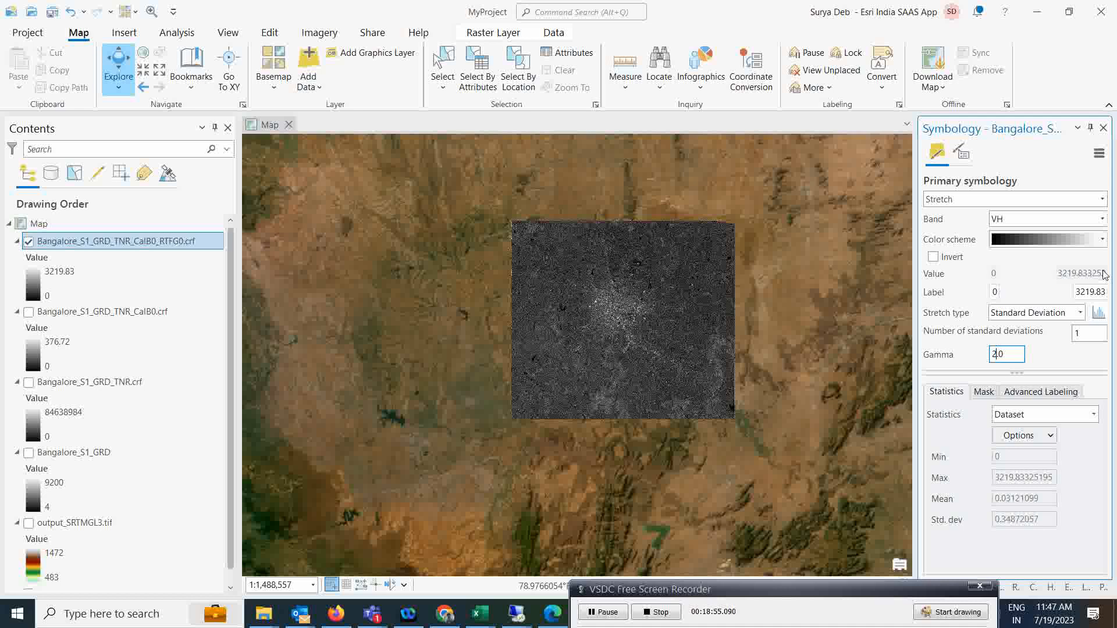
# Despeckle the RTFG0 layer's VV and VH bands with the Refined Lee filter.
pyautogui.click(176, 33)
pyautogui.click(171, 65)
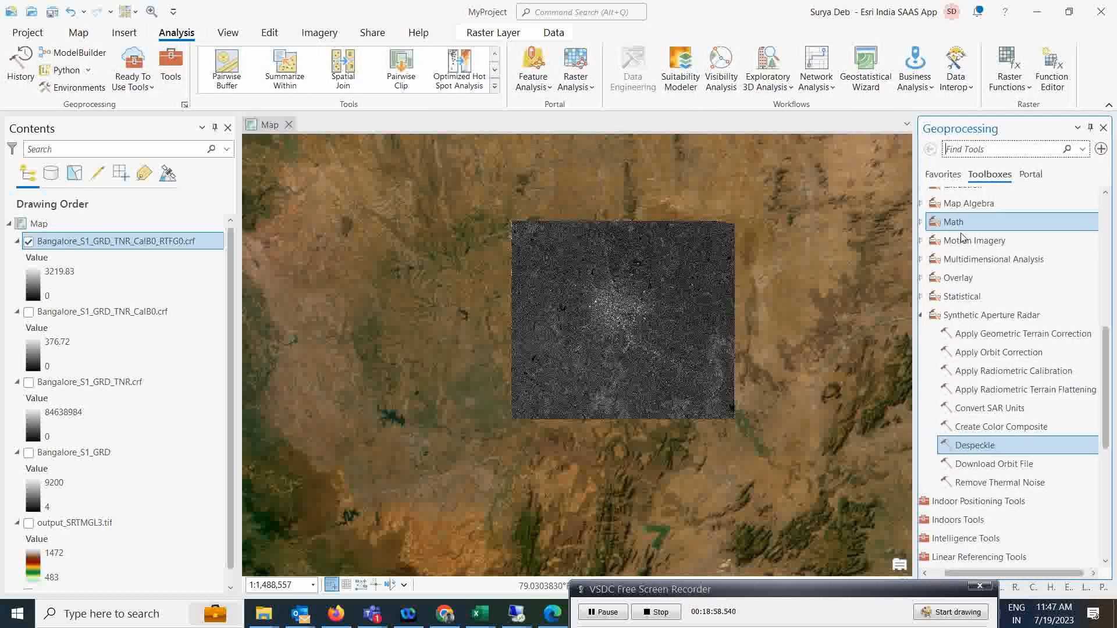
pyautogui.click(975, 446)
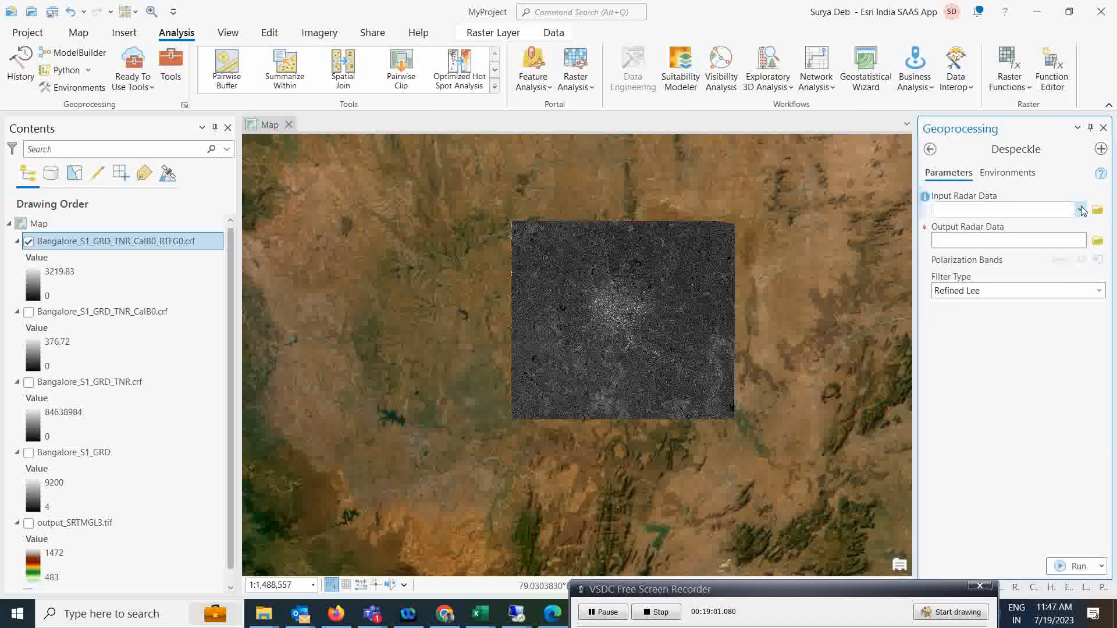
pyautogui.click(1081, 212)
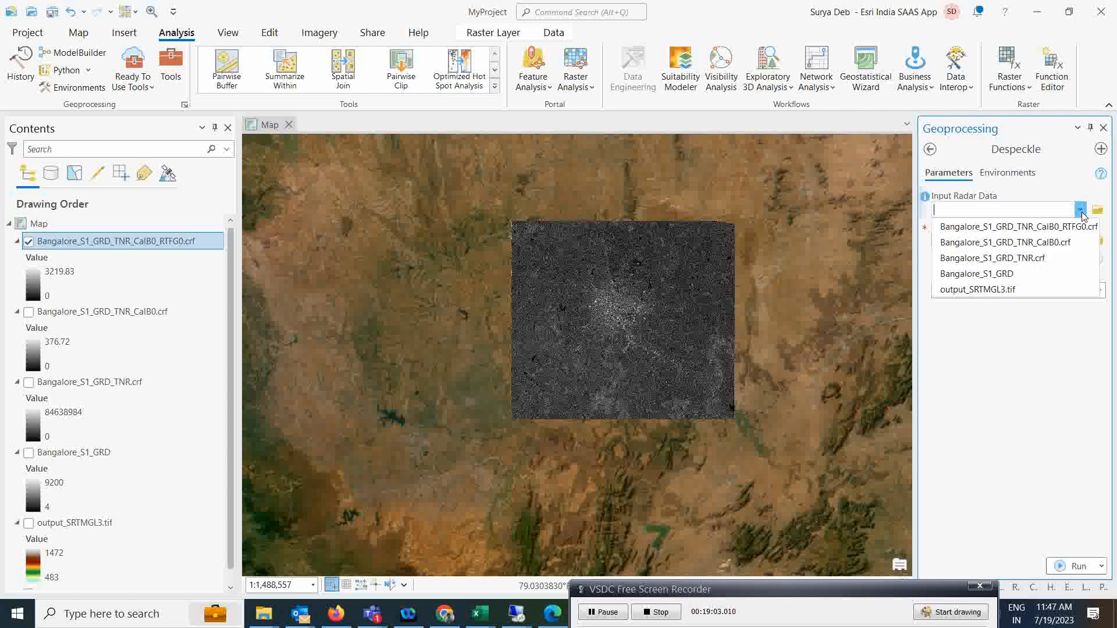
pyautogui.click(1020, 228)
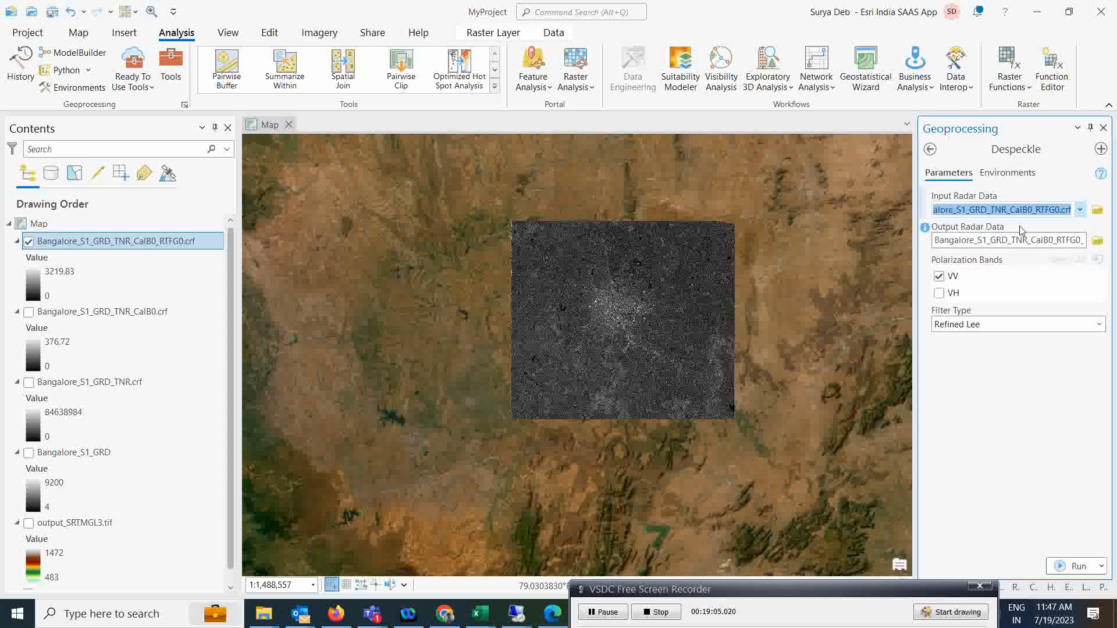
pyautogui.click(940, 294)
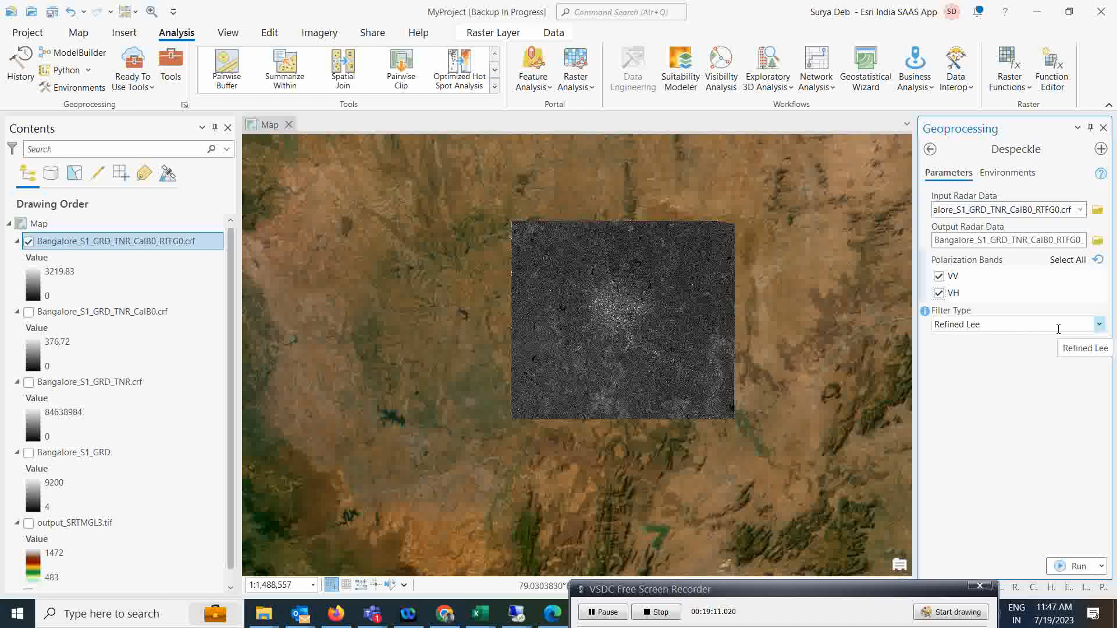
pyautogui.click(1100, 324)
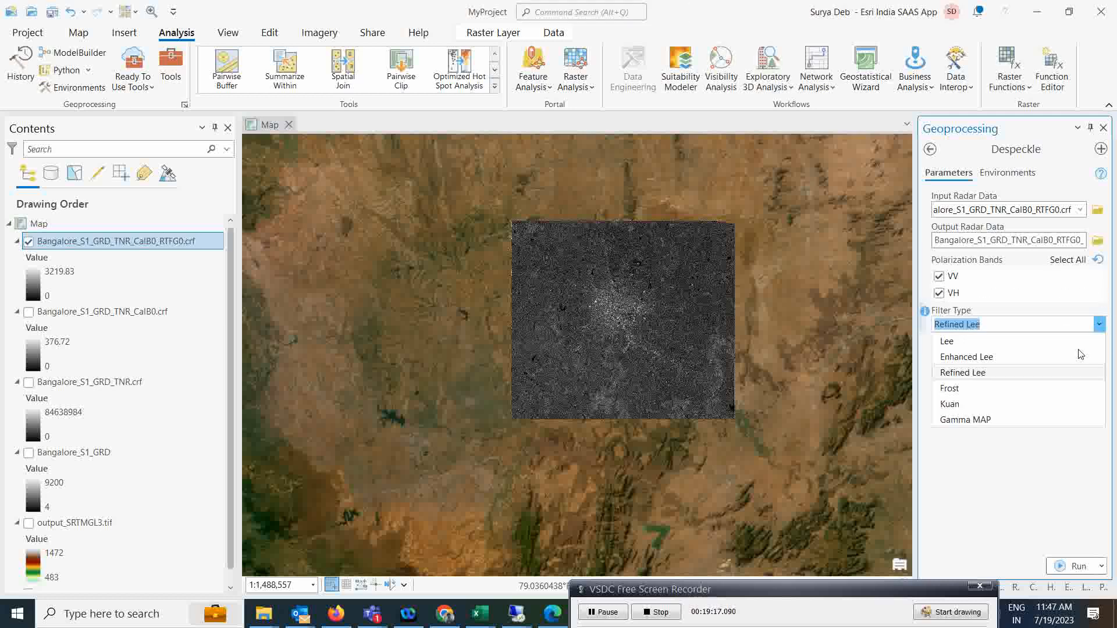
pyautogui.click(1080, 502)
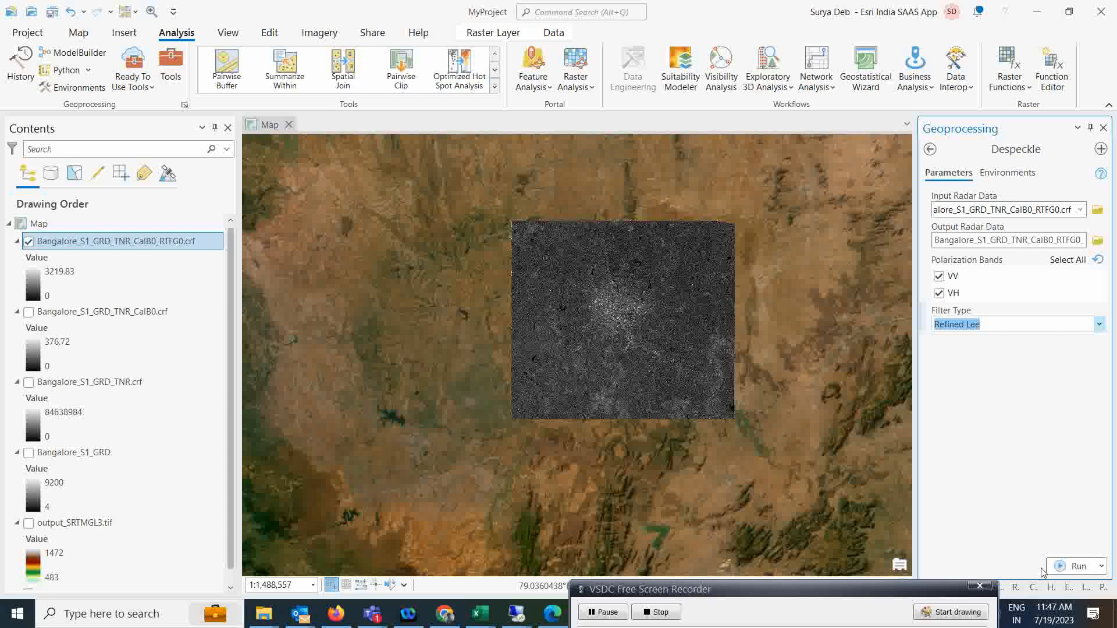
pyautogui.click(1070, 566)
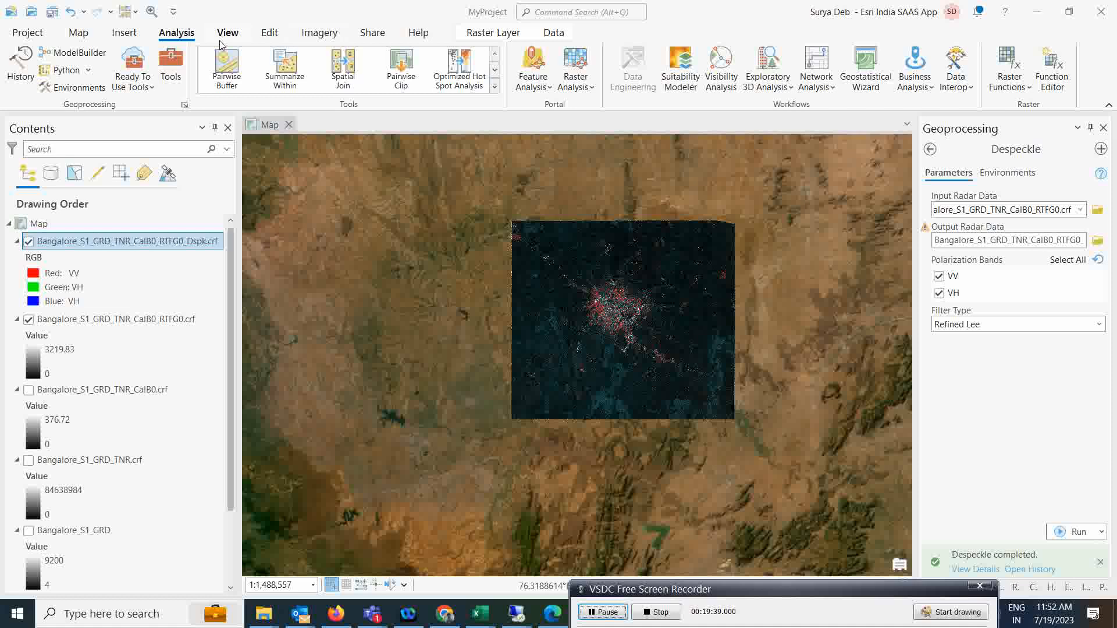
# Symbolize the Dspk layer as a grayscale Stretch of its VH band and zoom into the city.
pyautogui.click(493, 33)
pyautogui.click(464, 72)
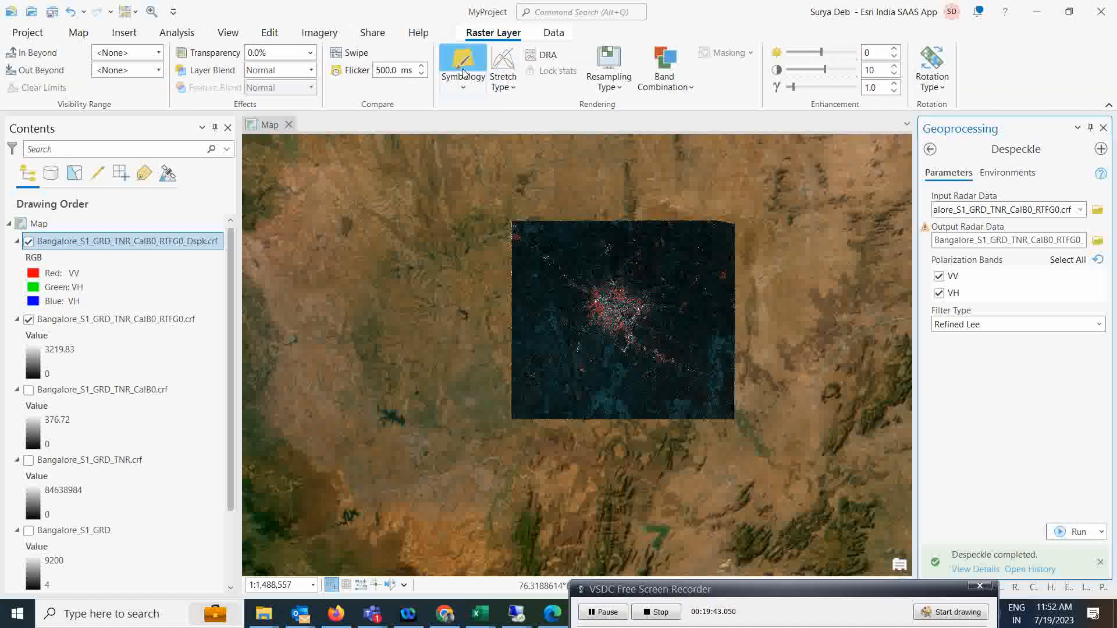
pyautogui.click(1101, 198)
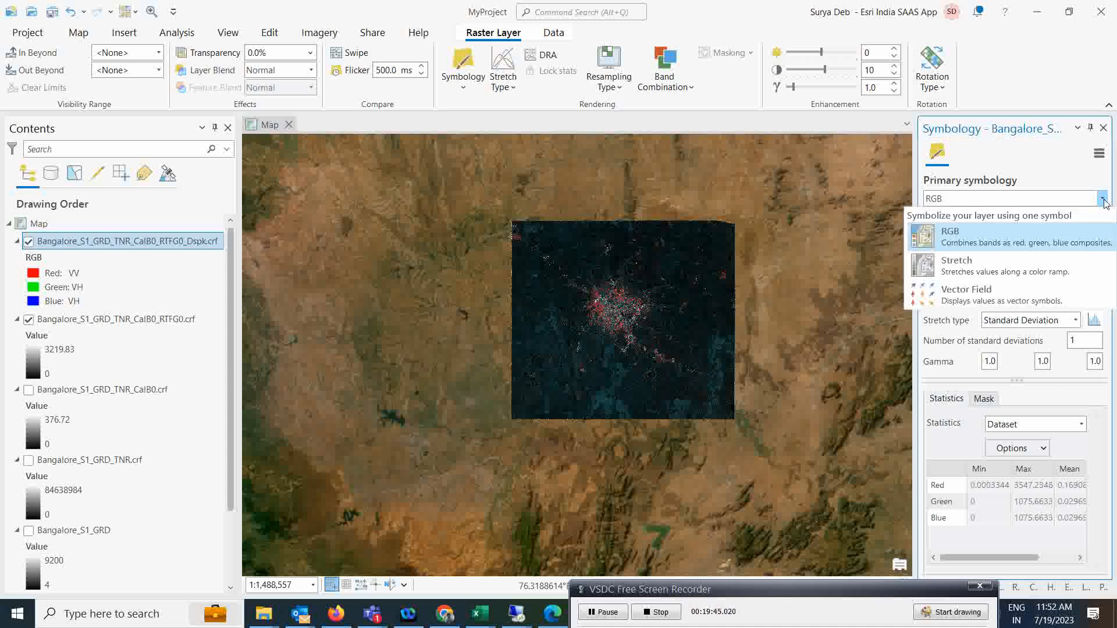
pyautogui.click(975, 272)
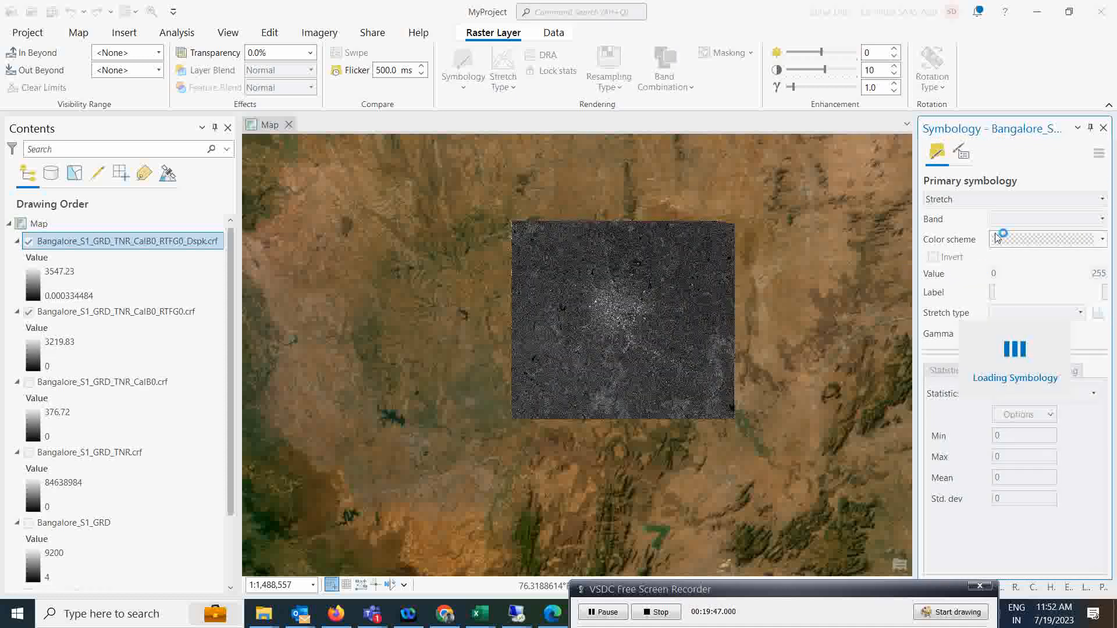
pyautogui.click(1099, 220)
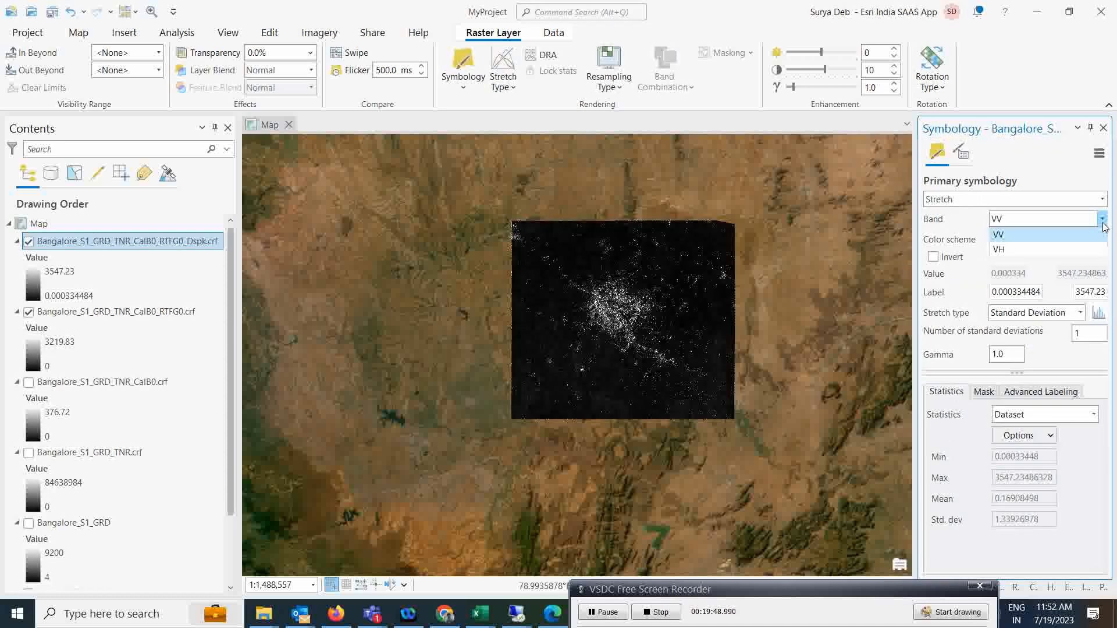
pyautogui.click(1000, 248)
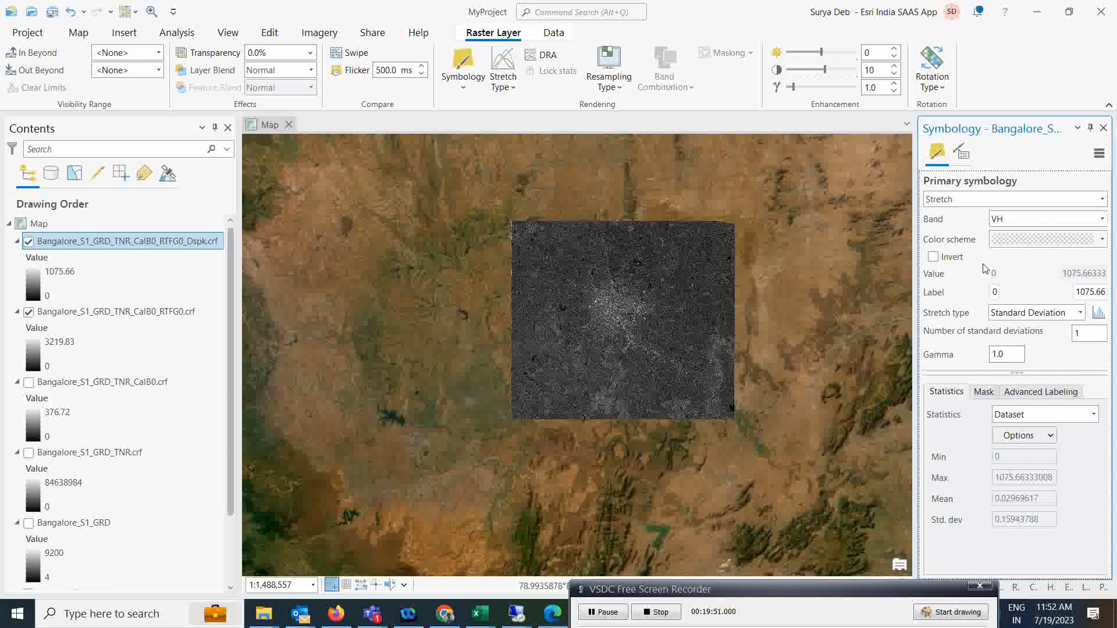
pyautogui.scroll(4, 636, 313)
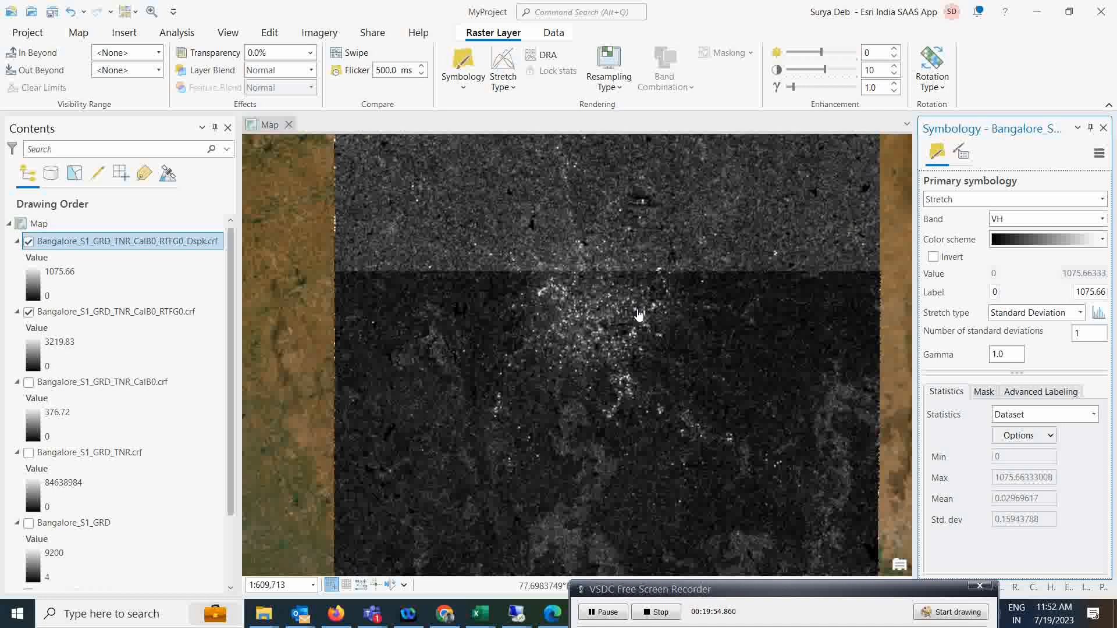
pyautogui.scroll(2, 638, 315)
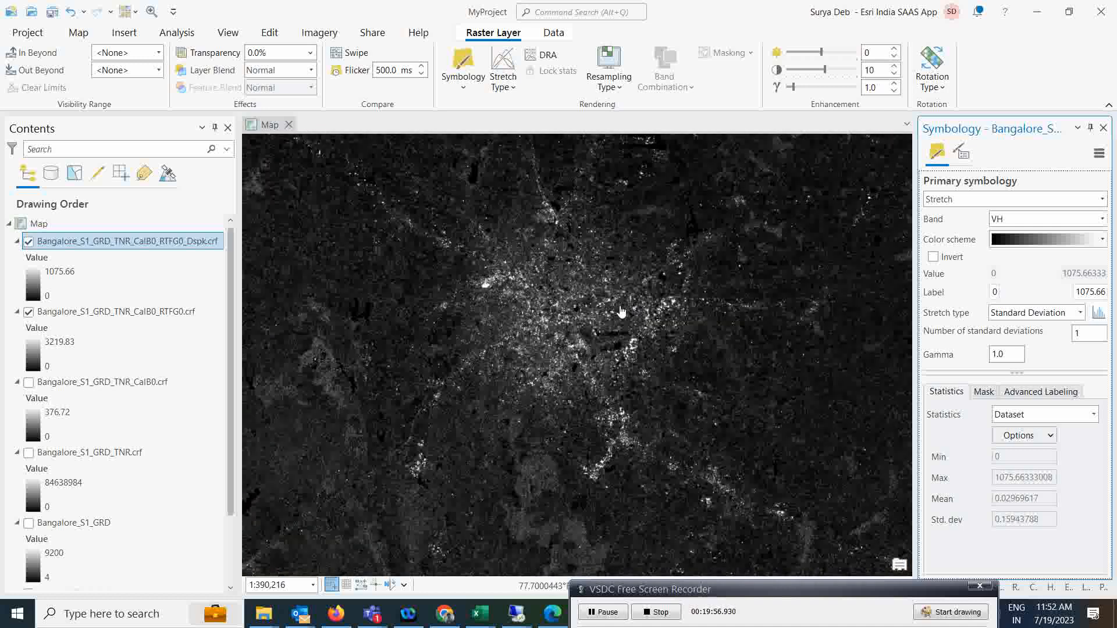
pyautogui.click(350, 54)
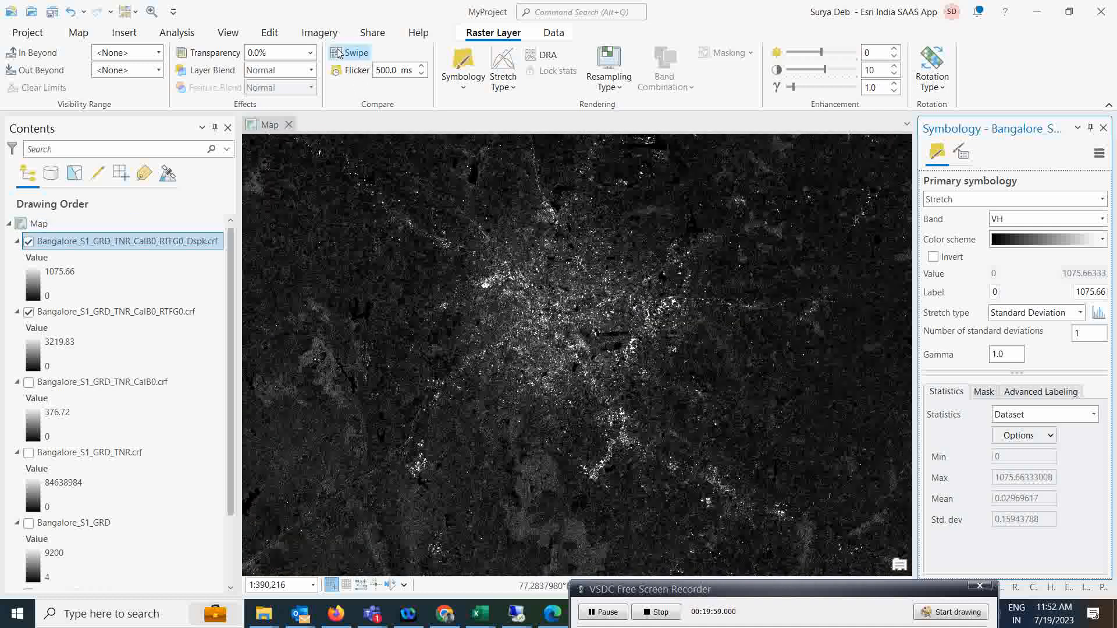
pyautogui.moveTo(542, 204); pyautogui.dragTo(559, 132)
pyautogui.moveTo(544, 210); pyautogui.dragTo(572, 196)
pyautogui.moveTo(572, 471); pyautogui.dragTo(580, 250)
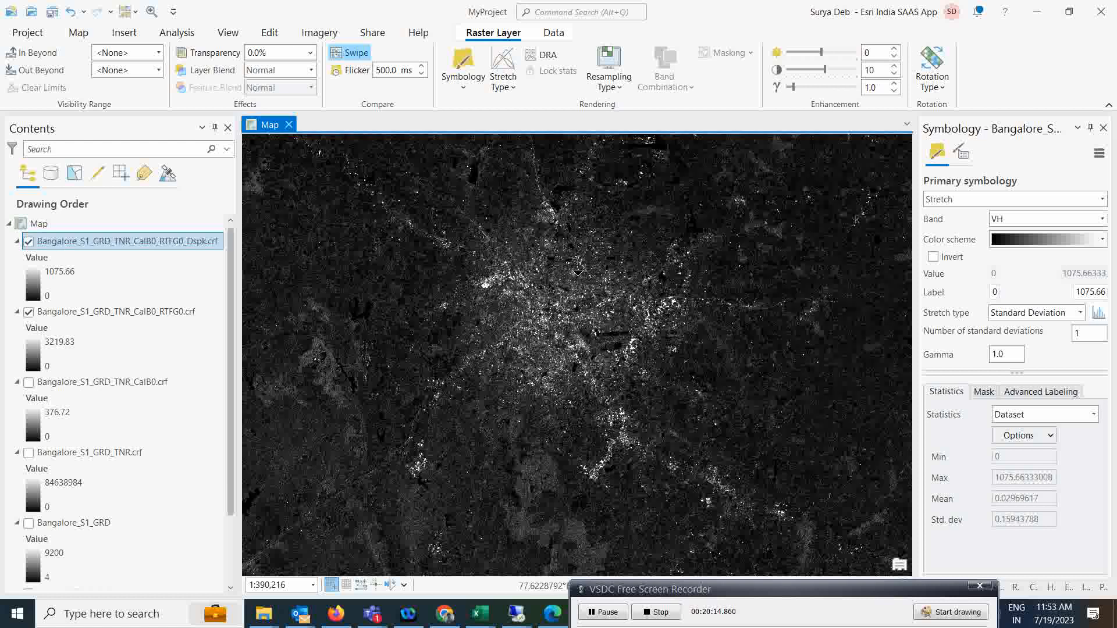
pyautogui.click(77, 32)
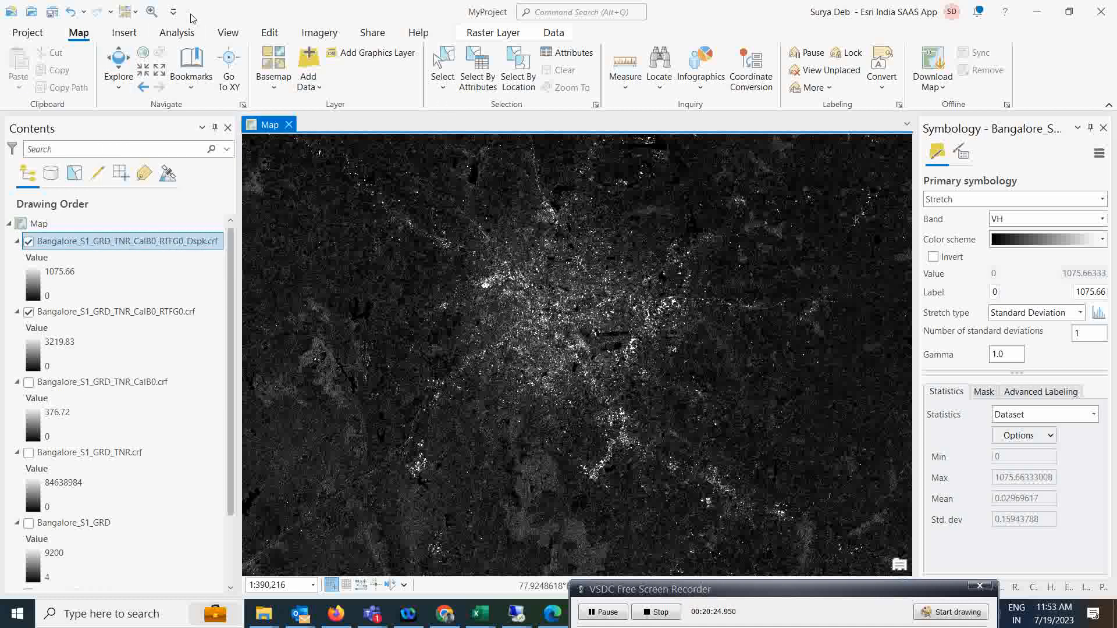
# Terrain-correct the Dspk.crf layer's VV and VH bands using the output_SRTMGL3.tif DEM.
pyautogui.click(176, 33)
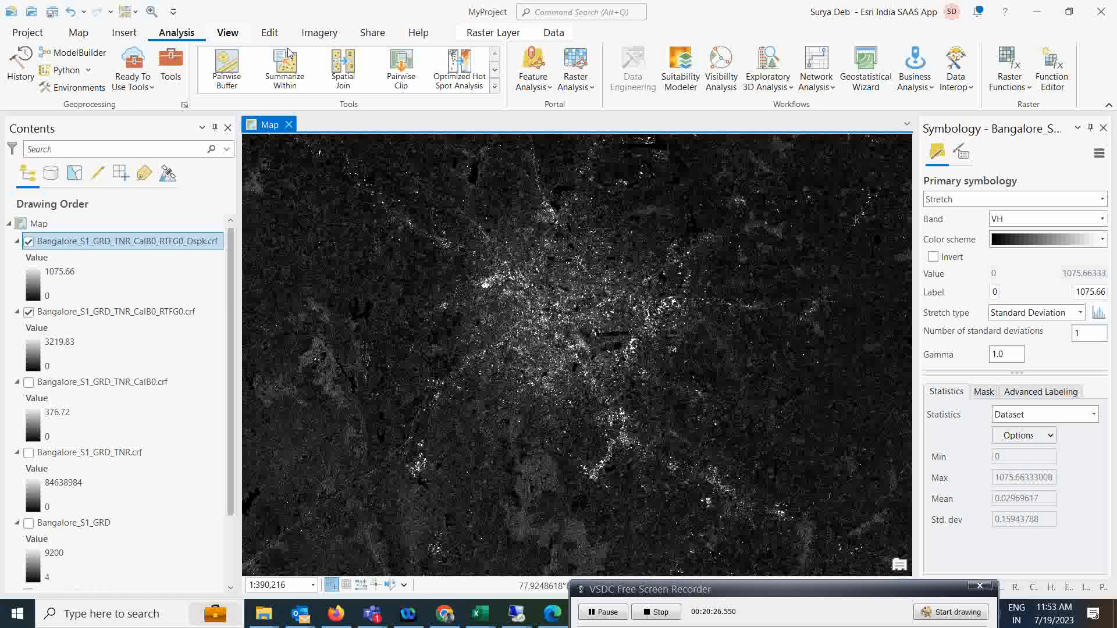
pyautogui.click(182, 80)
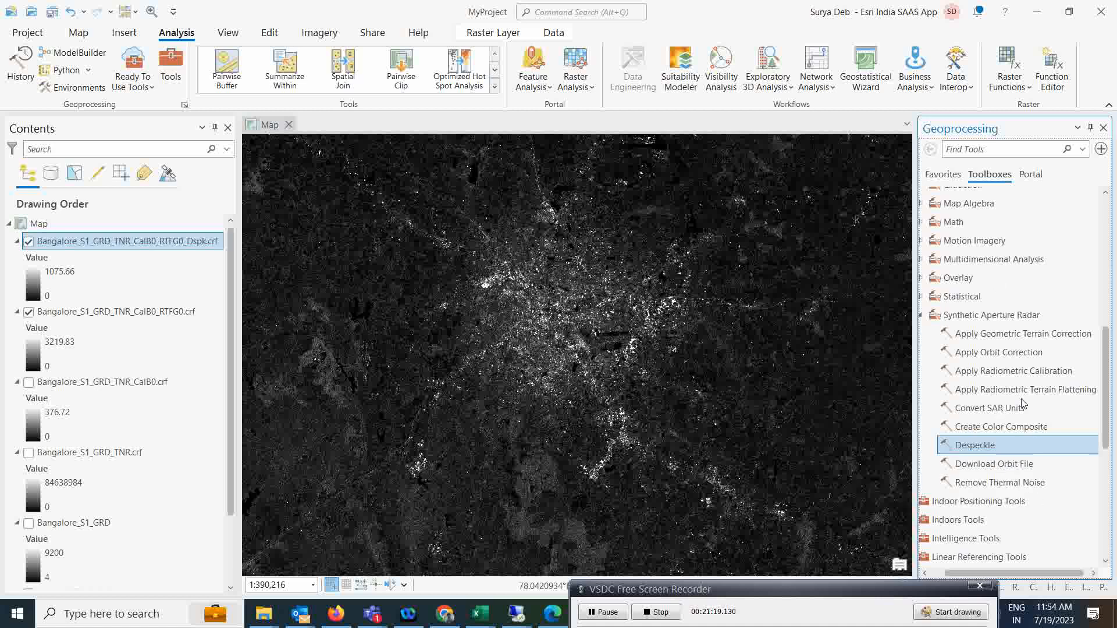
pyautogui.click(1015, 335)
pyautogui.click(1080, 209)
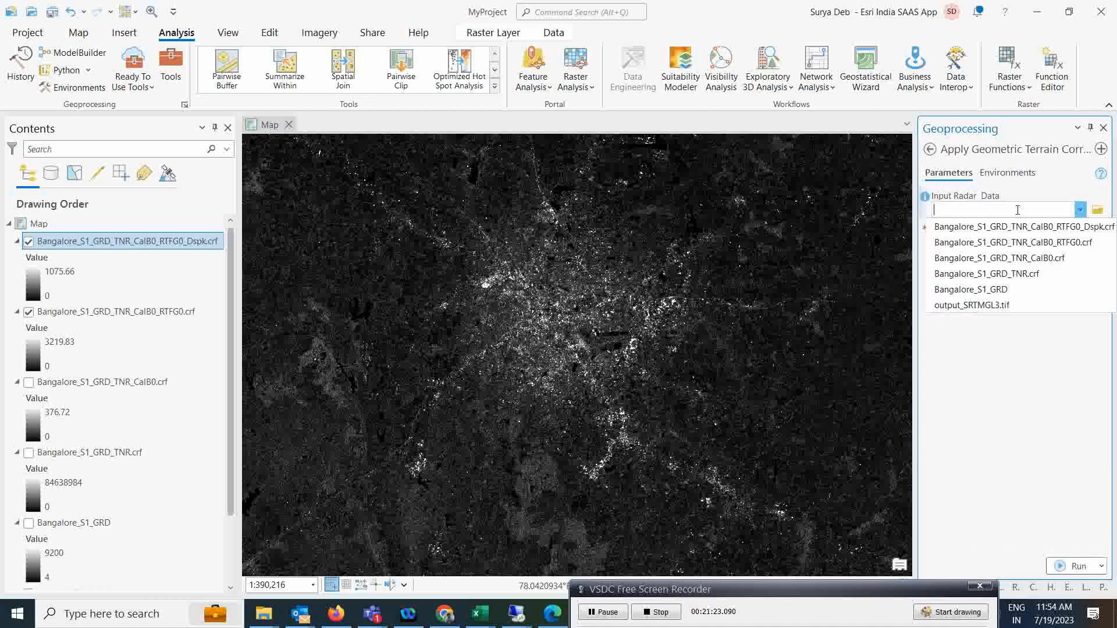
pyautogui.click(991, 227)
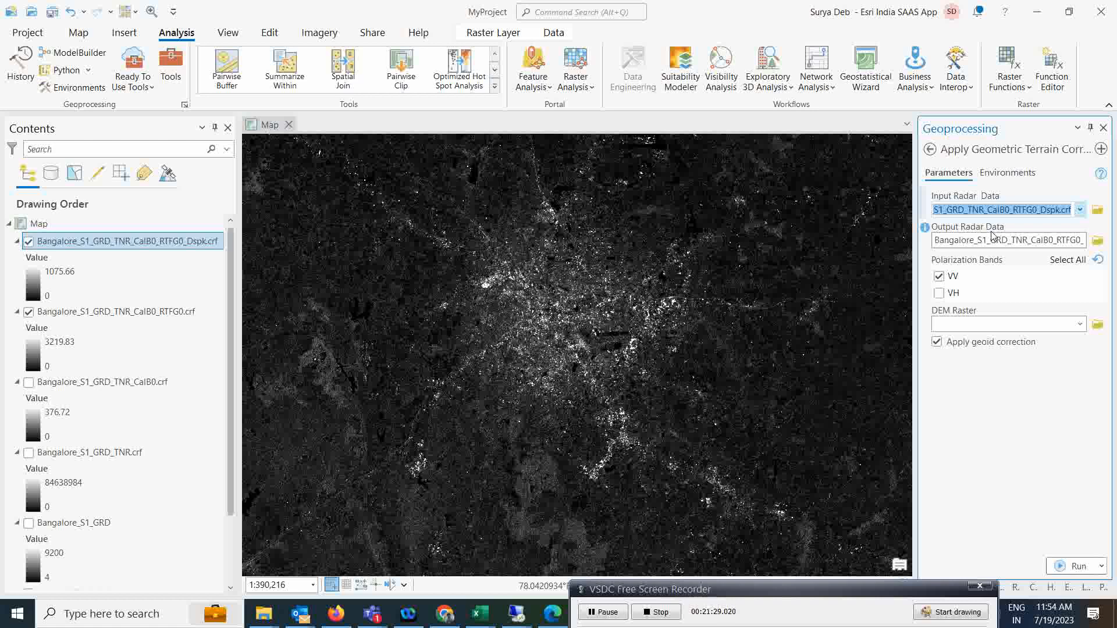
pyautogui.click(993, 295)
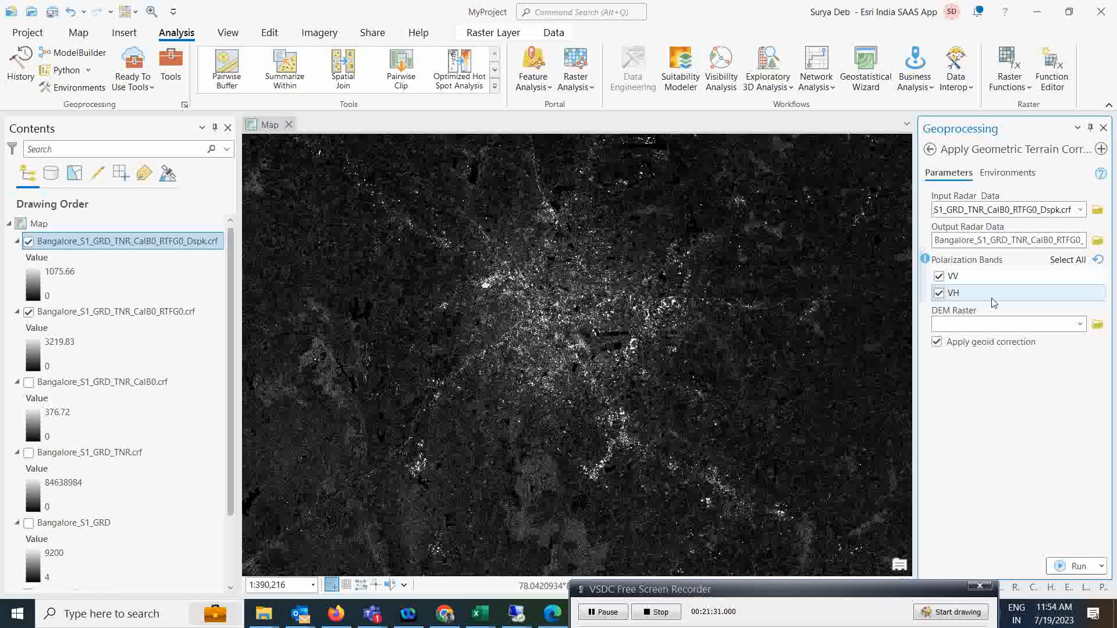
pyautogui.click(1079, 324)
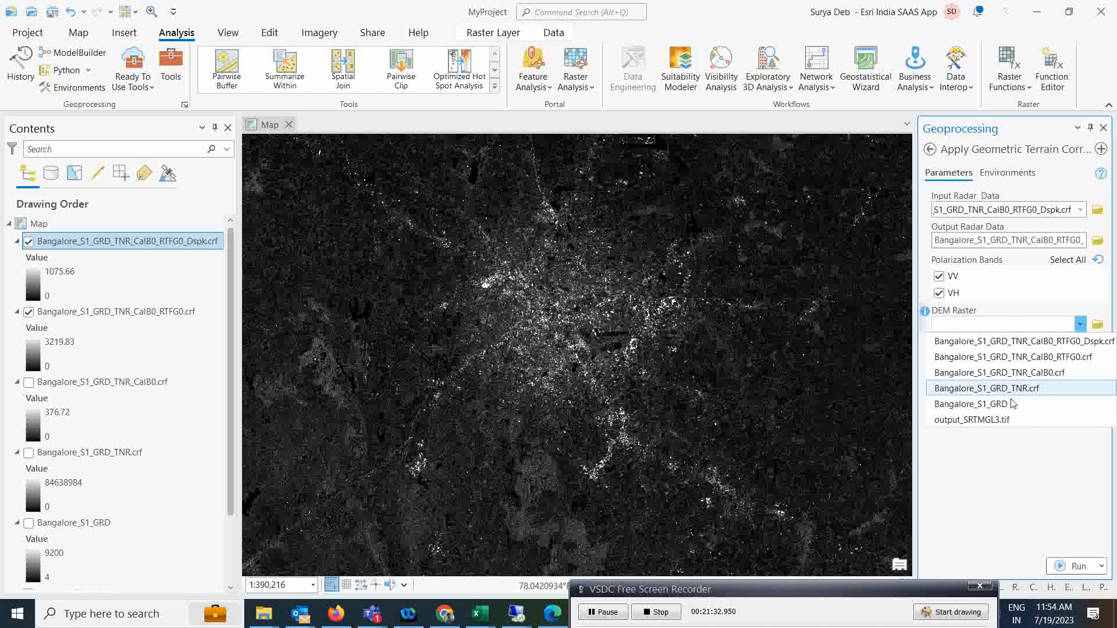
pyautogui.click(995, 419)
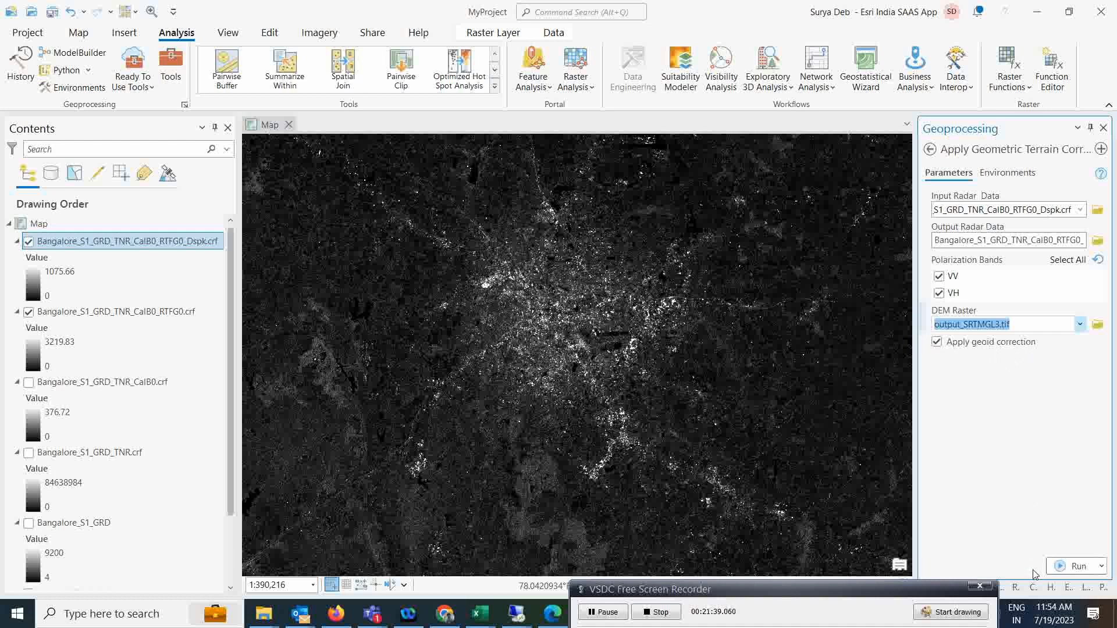
pyautogui.click(1059, 569)
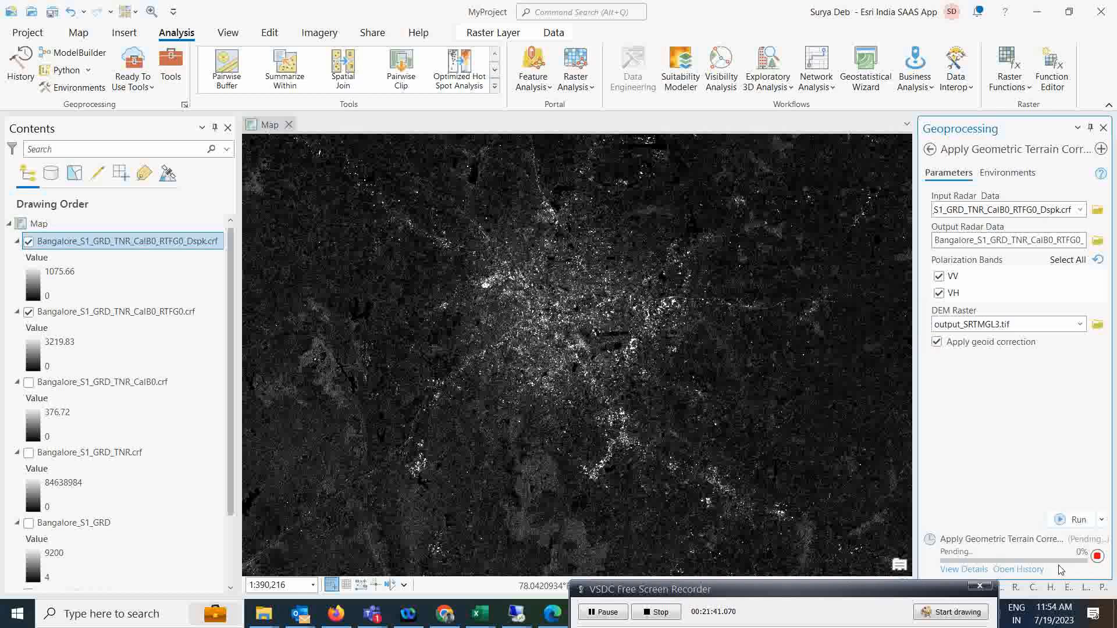
pyautogui.click(605, 613)
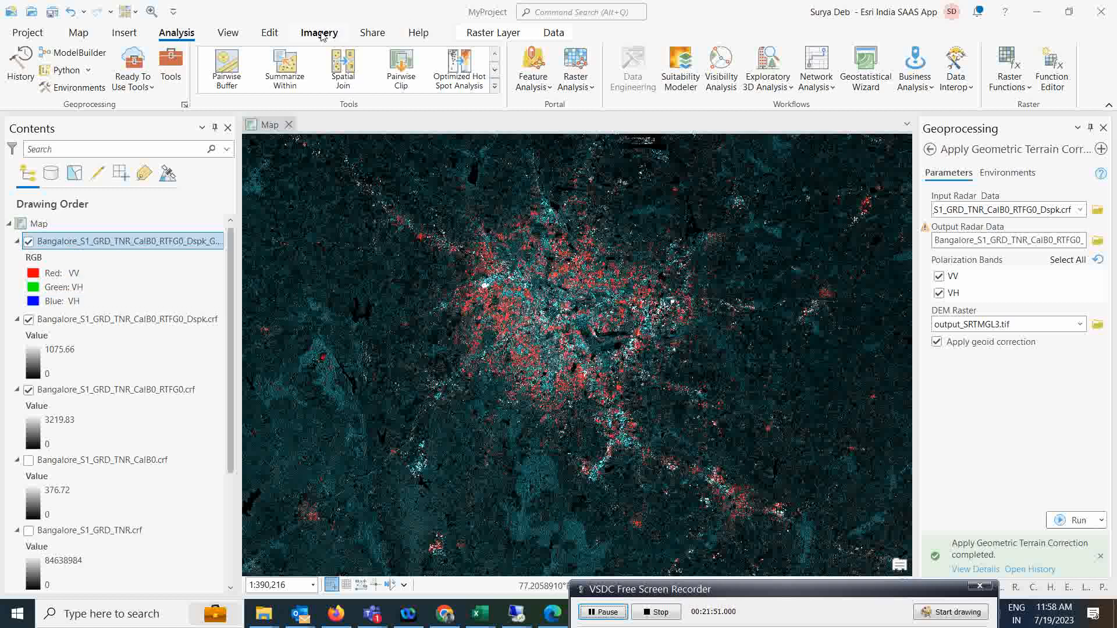
# Show the terrain-corrected layer as a VH Stretch with gamma 2 and hide the Dspk layer.
pyautogui.click(493, 33)
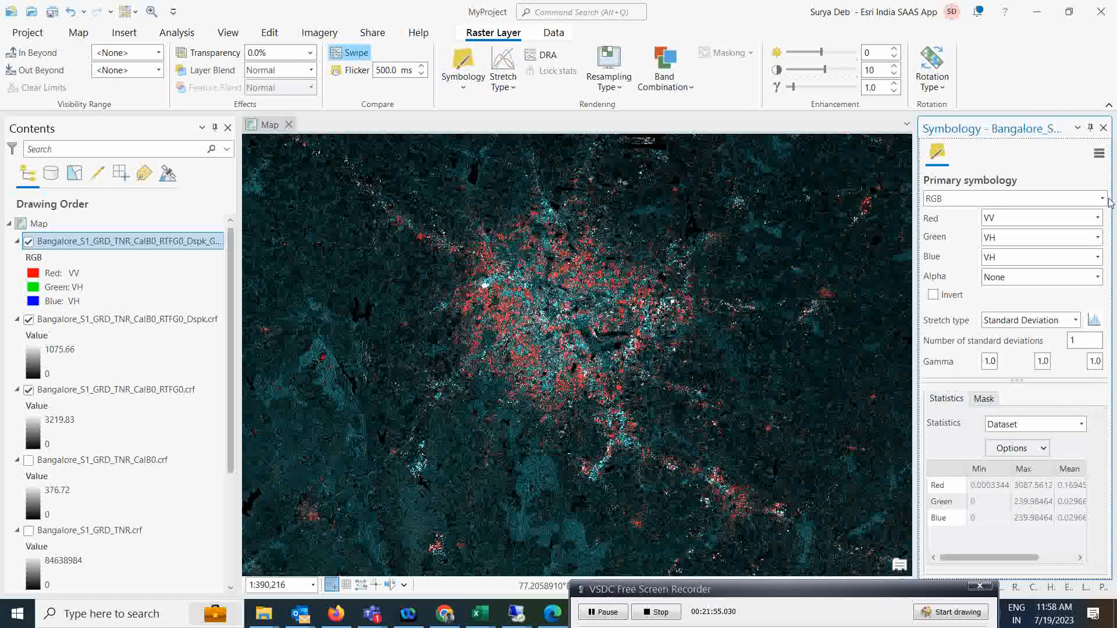
pyautogui.click(989, 198)
pyautogui.click(983, 266)
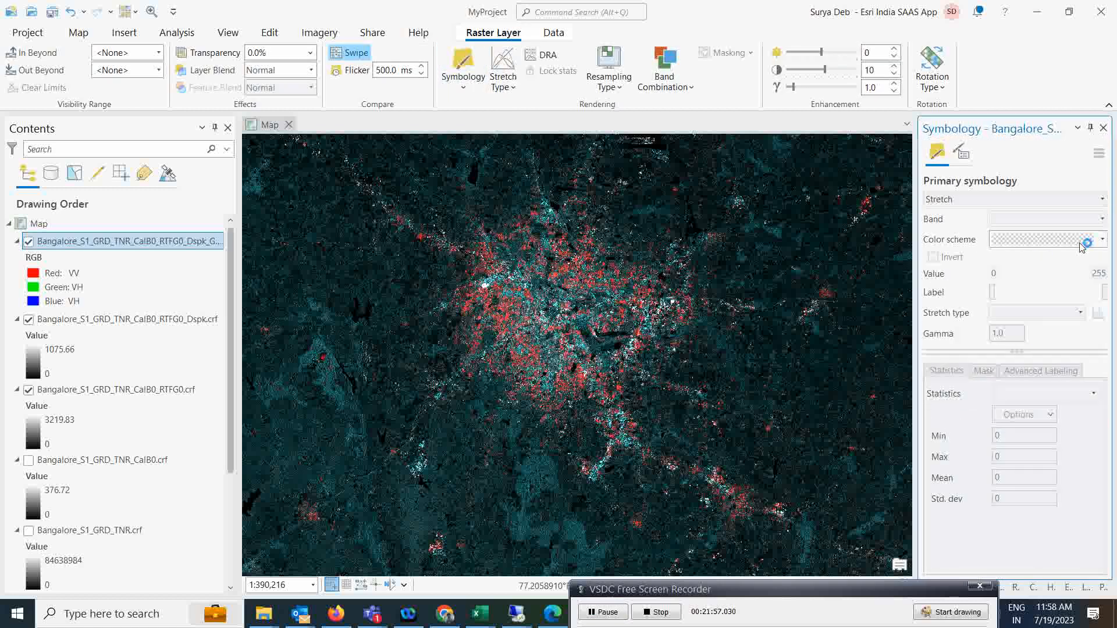
pyautogui.click(1103, 219)
pyautogui.click(1006, 251)
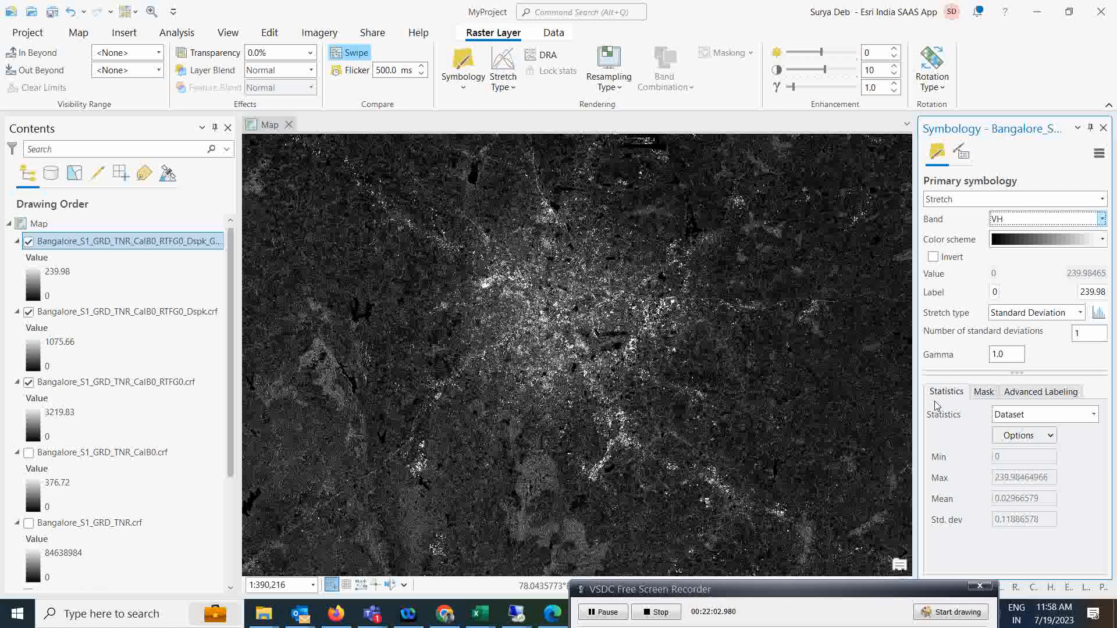
pyautogui.moveTo(997, 356); pyautogui.dragTo(945, 360)
pyautogui.write('2')
pyautogui.press('Return')
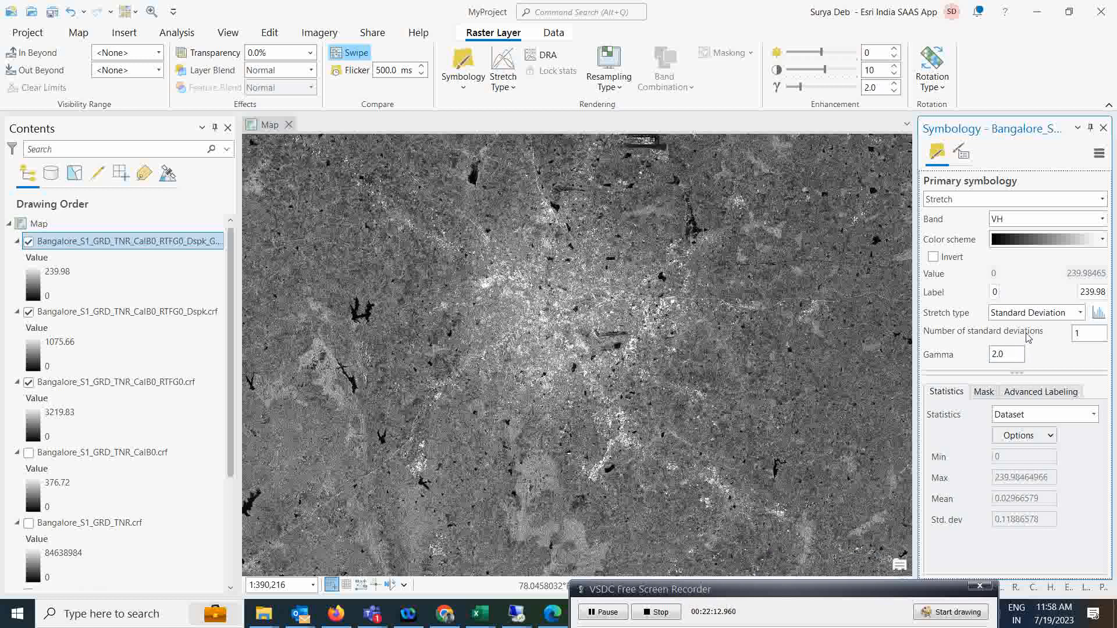
pyautogui.click(28, 312)
# Hide the older radar layer, zoom to the city, and compare the terrain-corrected layer with the basemap.
pyautogui.click(28, 382)
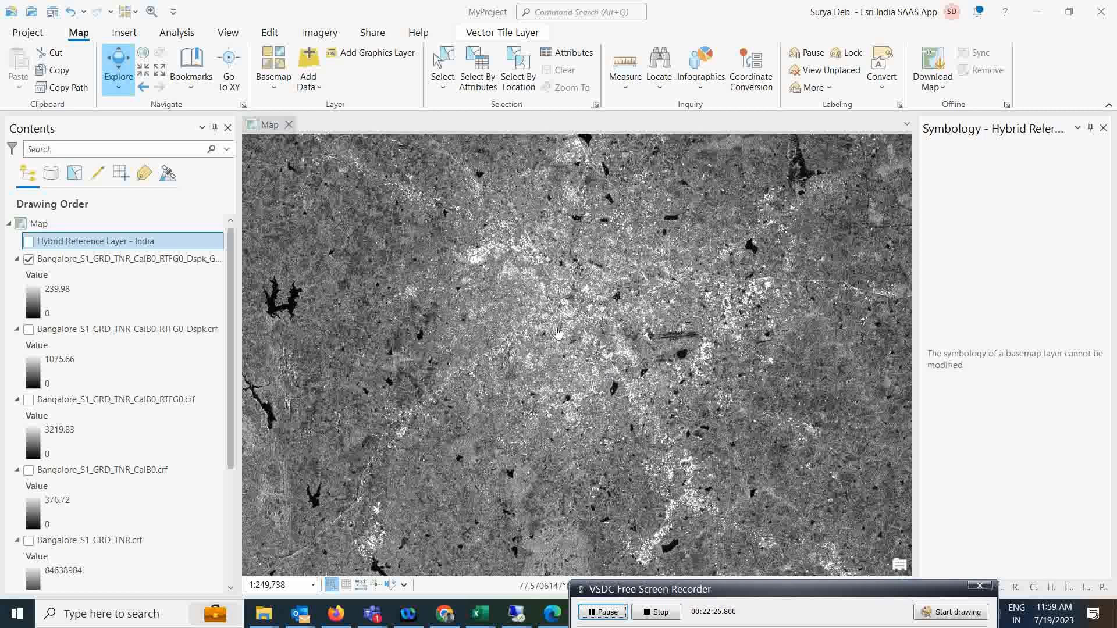
pyautogui.scroll(3, 555, 282)
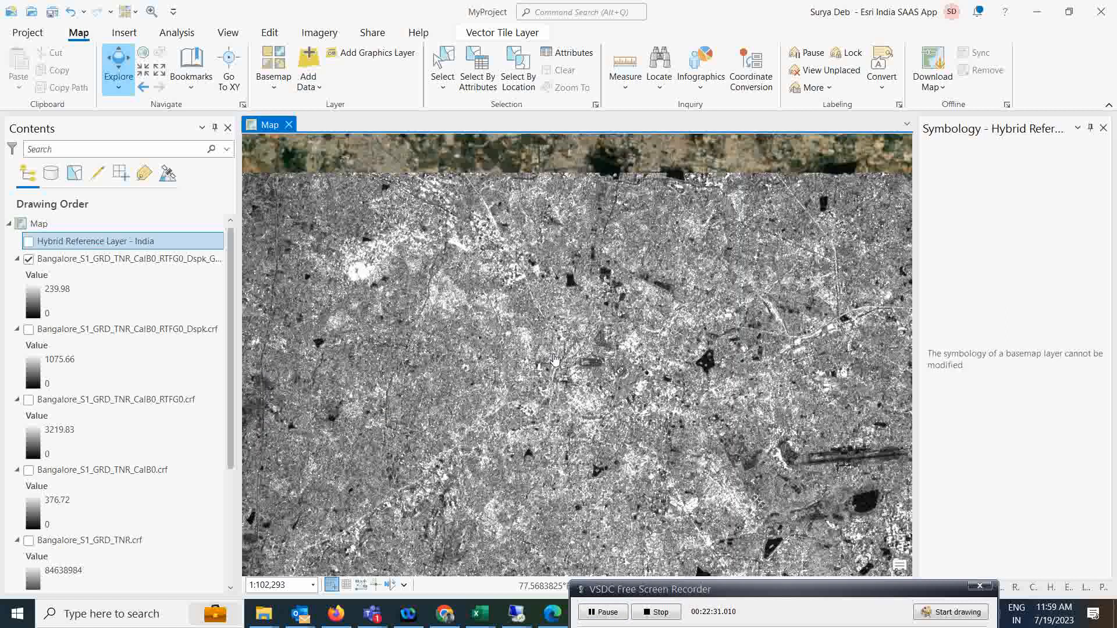
pyautogui.scroll(2, 548, 342)
pyautogui.moveTo(546, 342); pyautogui.dragTo(547, 322)
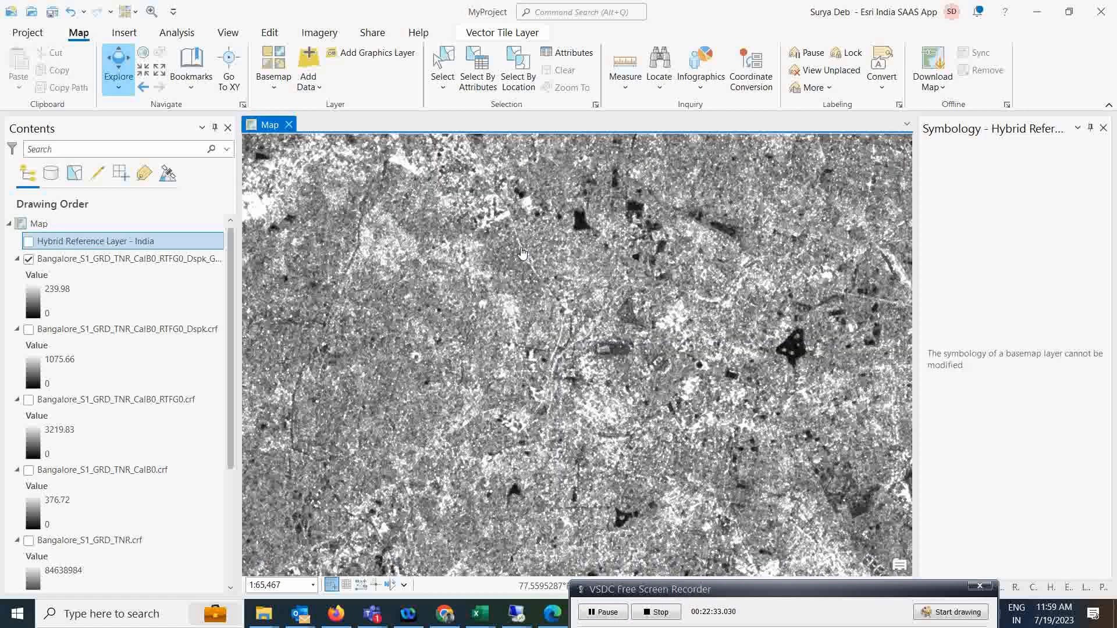
pyautogui.scroll(2, 548, 312)
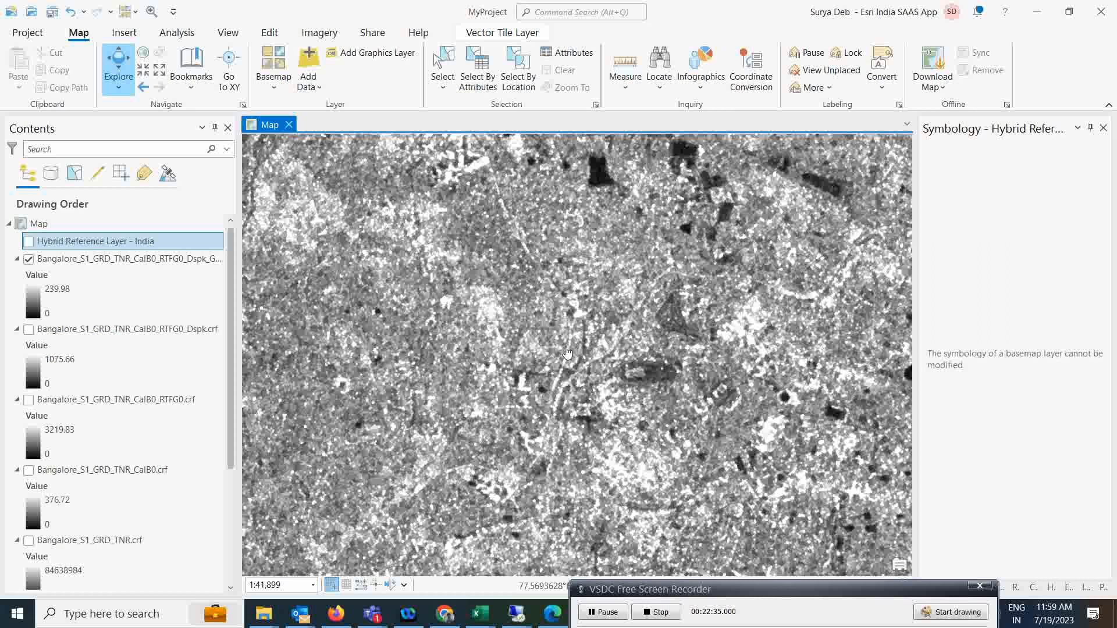
pyautogui.scroll(-1, 569, 356)
pyautogui.click(29, 259)
pyautogui.click(28, 259)
pyautogui.click(28, 259)
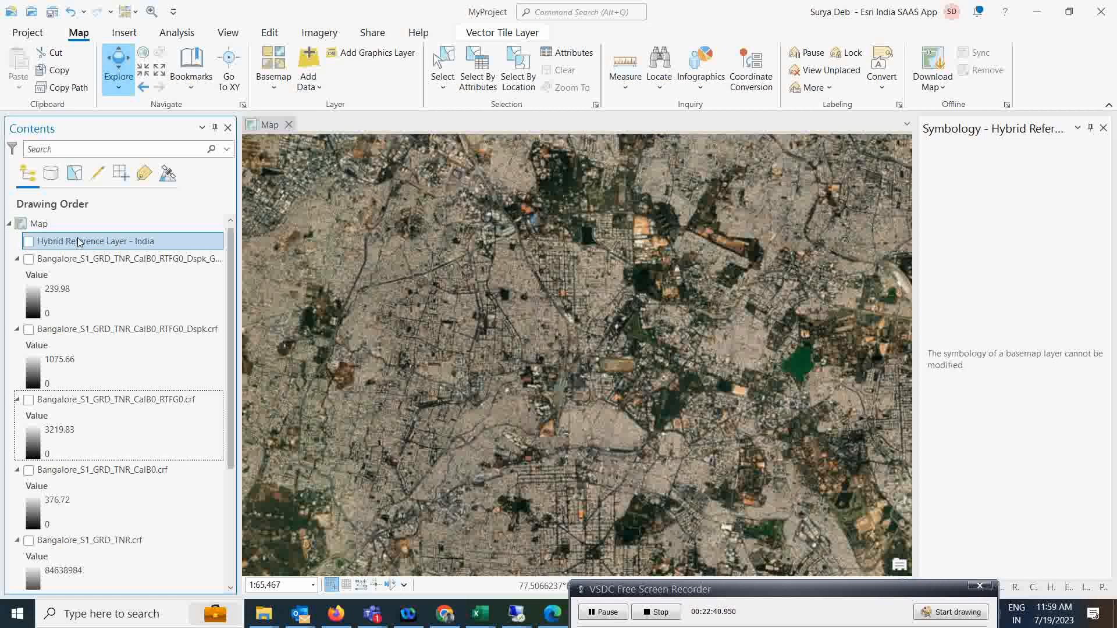
pyautogui.click(30, 259)
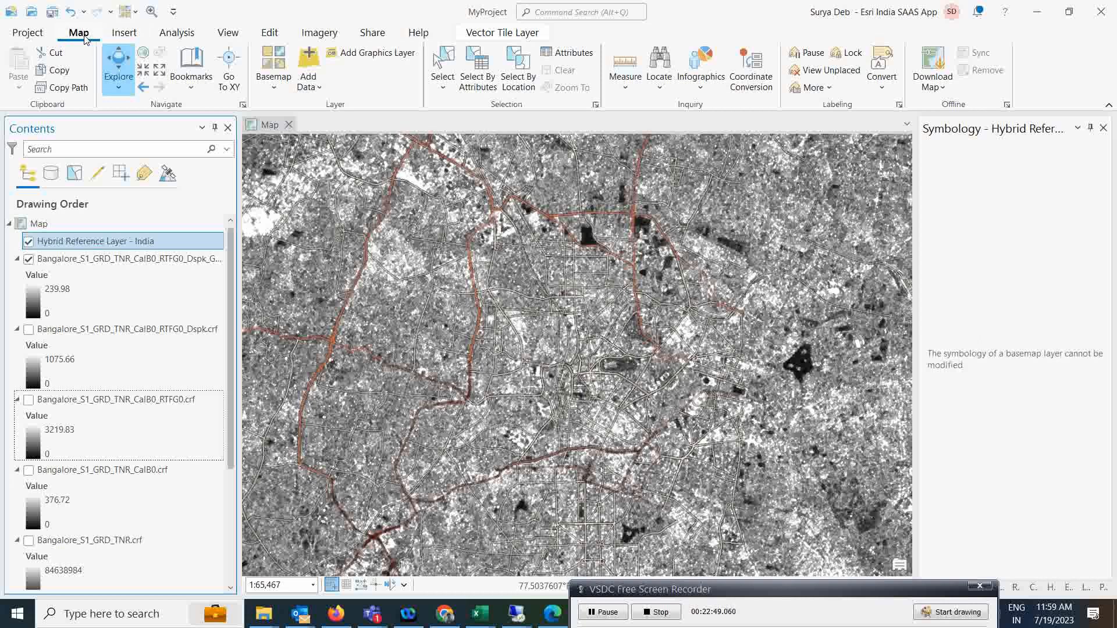
# Switch the basemap to Imagery Hybrid and turn off the Hybrid Reference Layer labels.
pyautogui.click(275, 87)
pyautogui.click(537, 338)
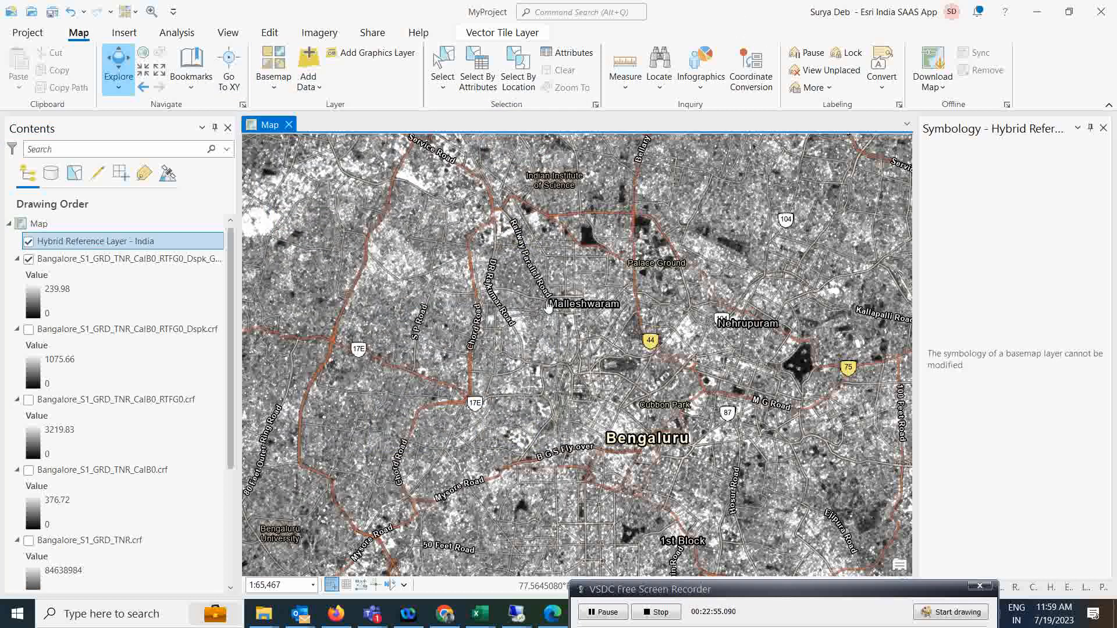
pyautogui.scroll(2, 547, 300)
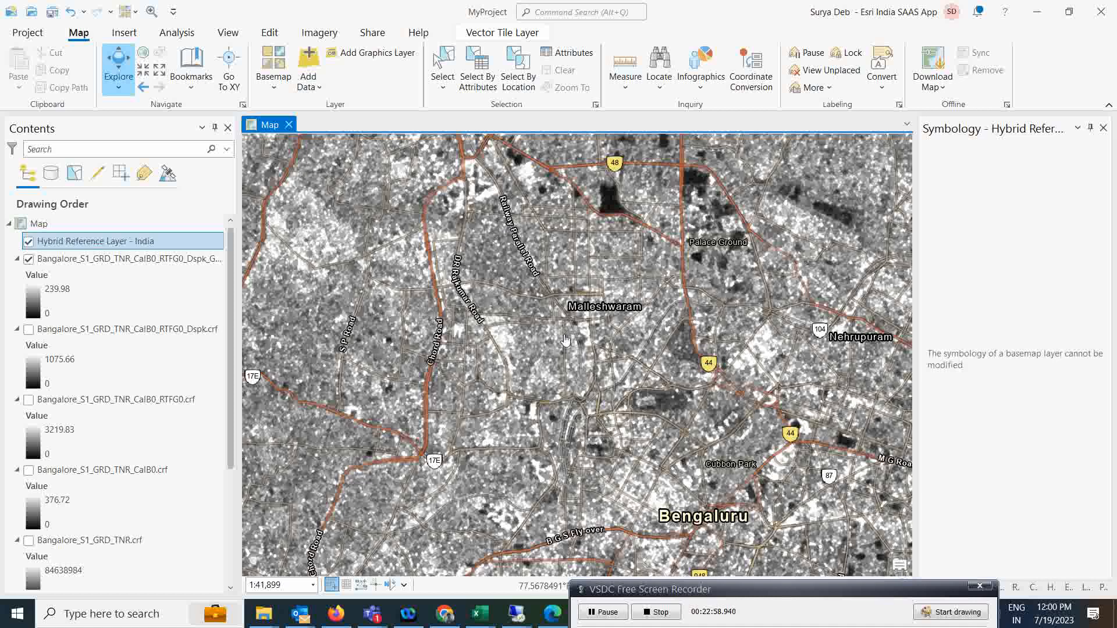
pyautogui.click(29, 240)
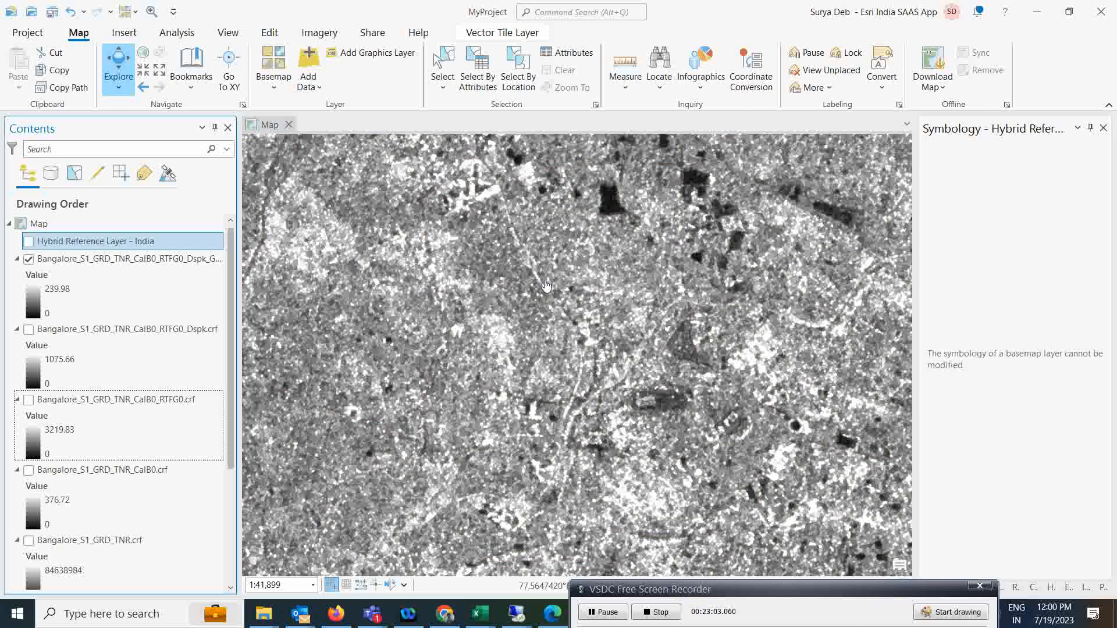
pyautogui.click(28, 259)
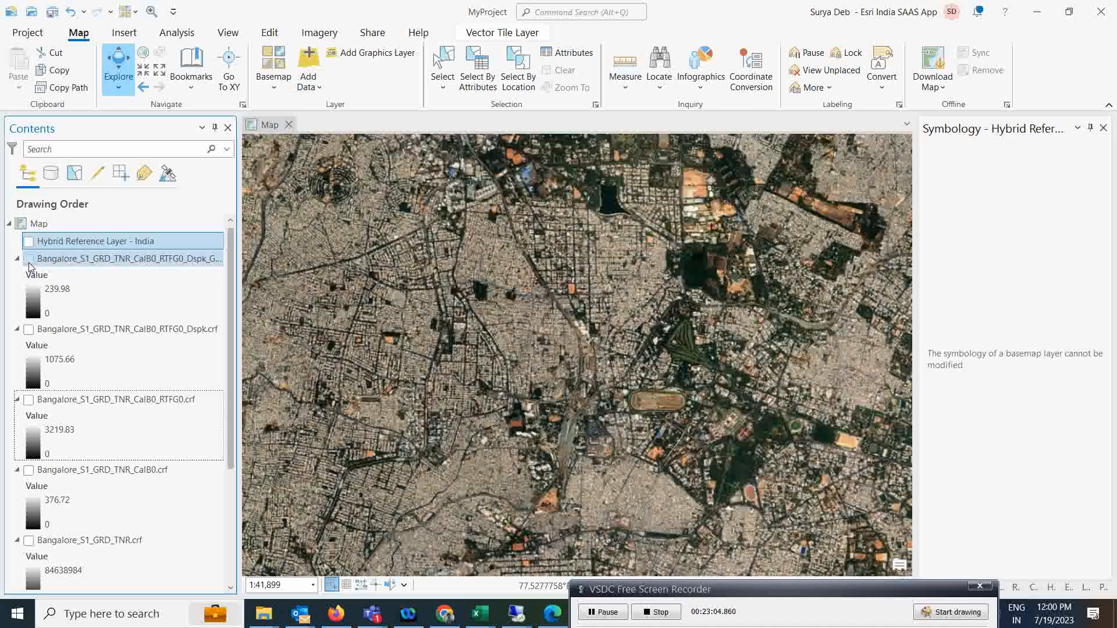
pyautogui.click(29, 259)
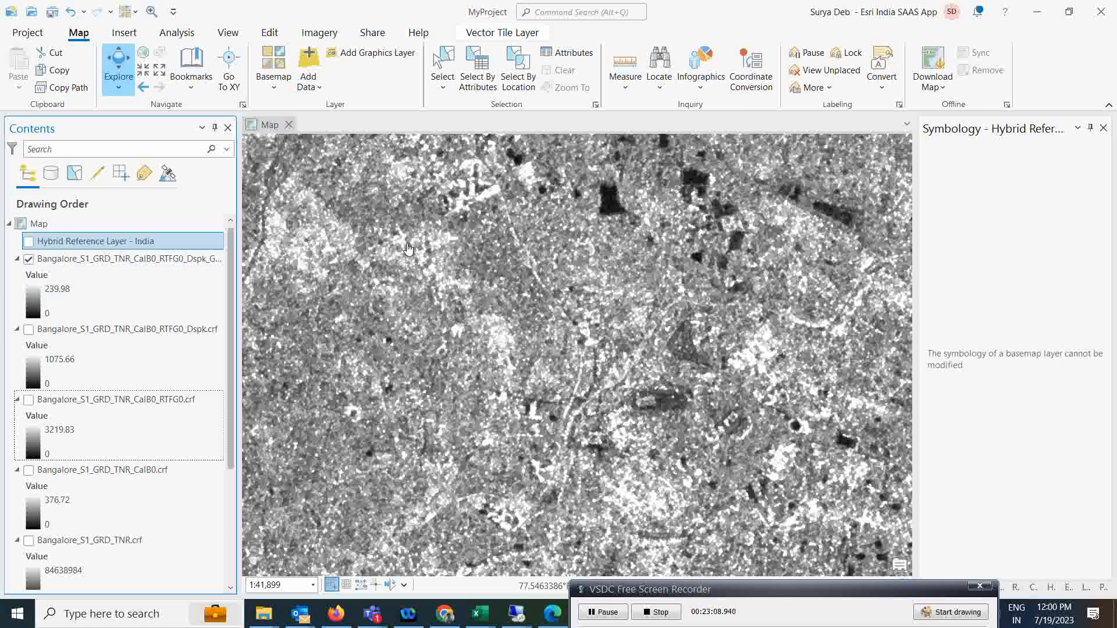
pyautogui.scroll(-2, 407, 250)
pyautogui.scroll(-1, 510, 306)
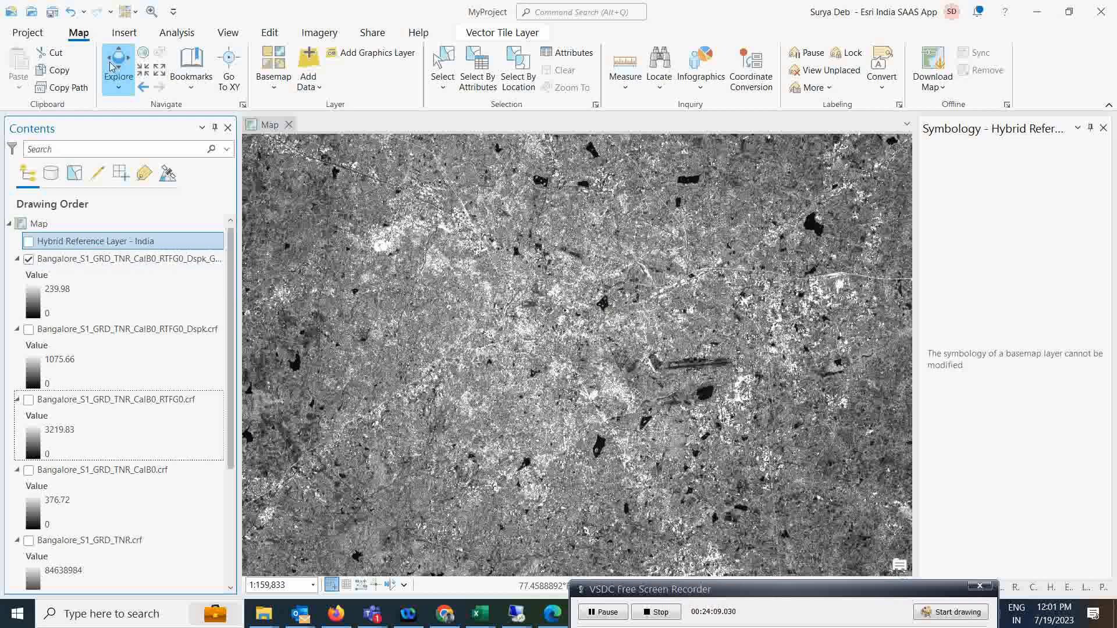
pyautogui.click(177, 33)
# Convert the Dspk_GTC.crf layer from linear to dB with Convert SAR Units.
pyautogui.click(169, 73)
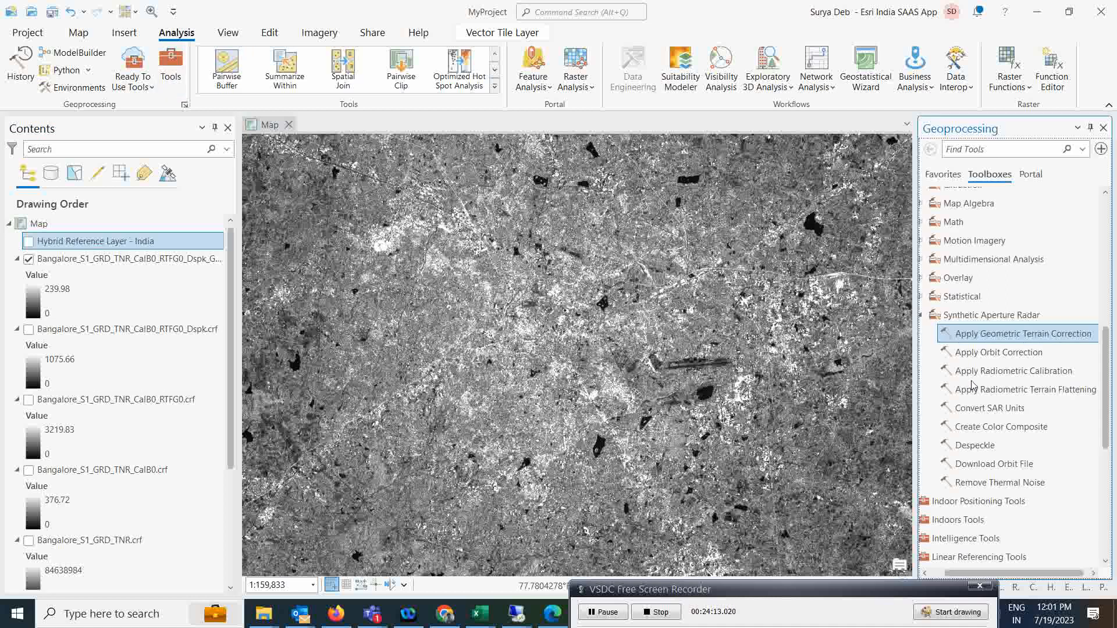
pyautogui.click(984, 410)
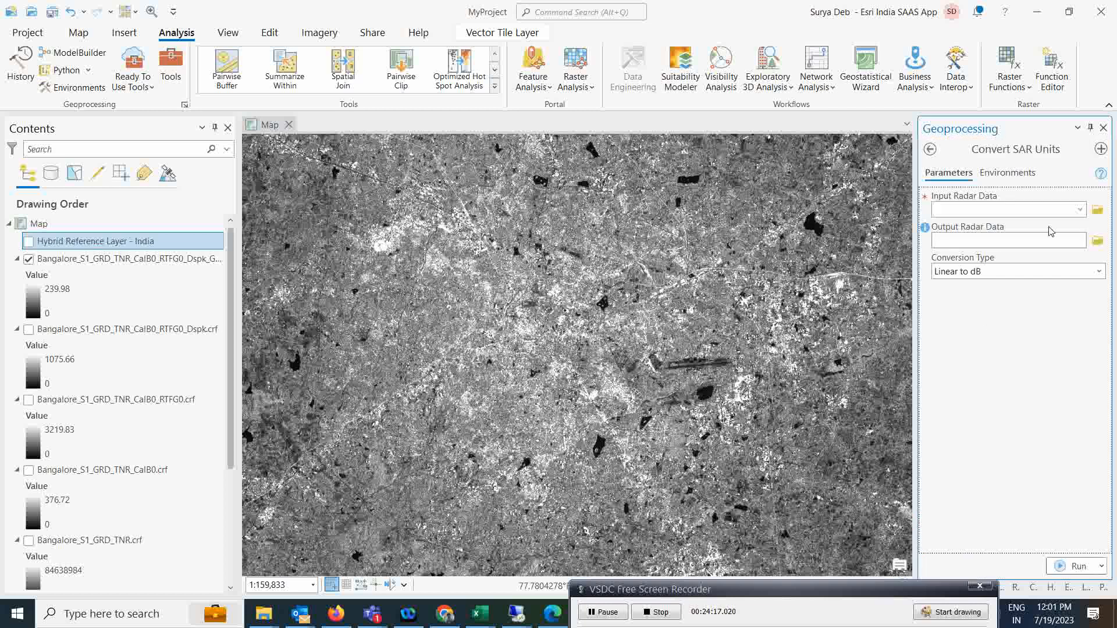
pyautogui.click(1080, 210)
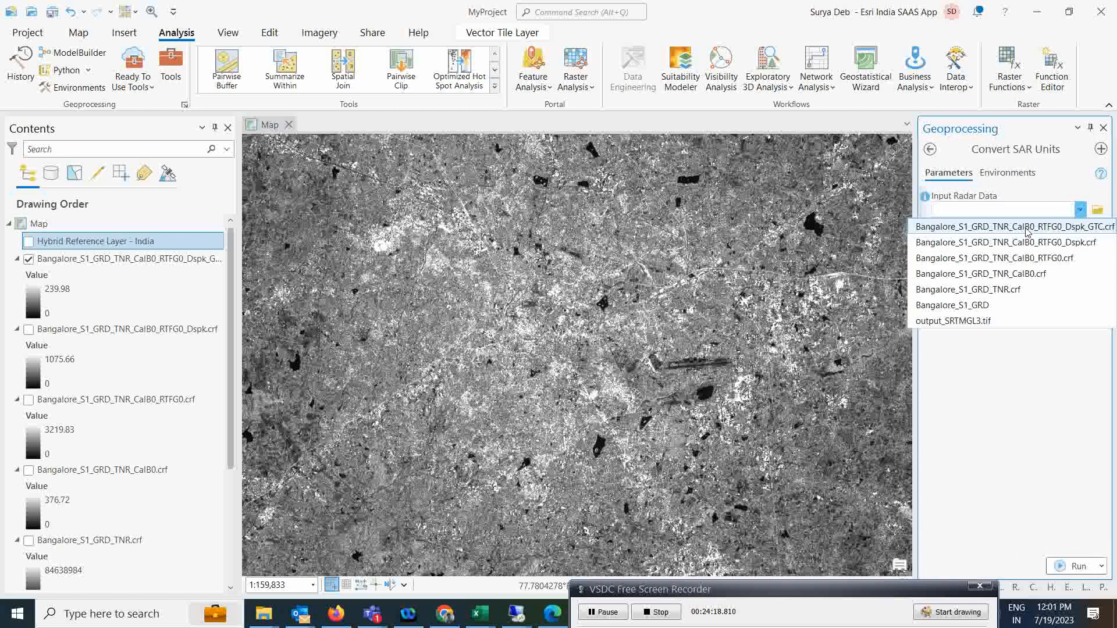
pyautogui.click(1000, 222)
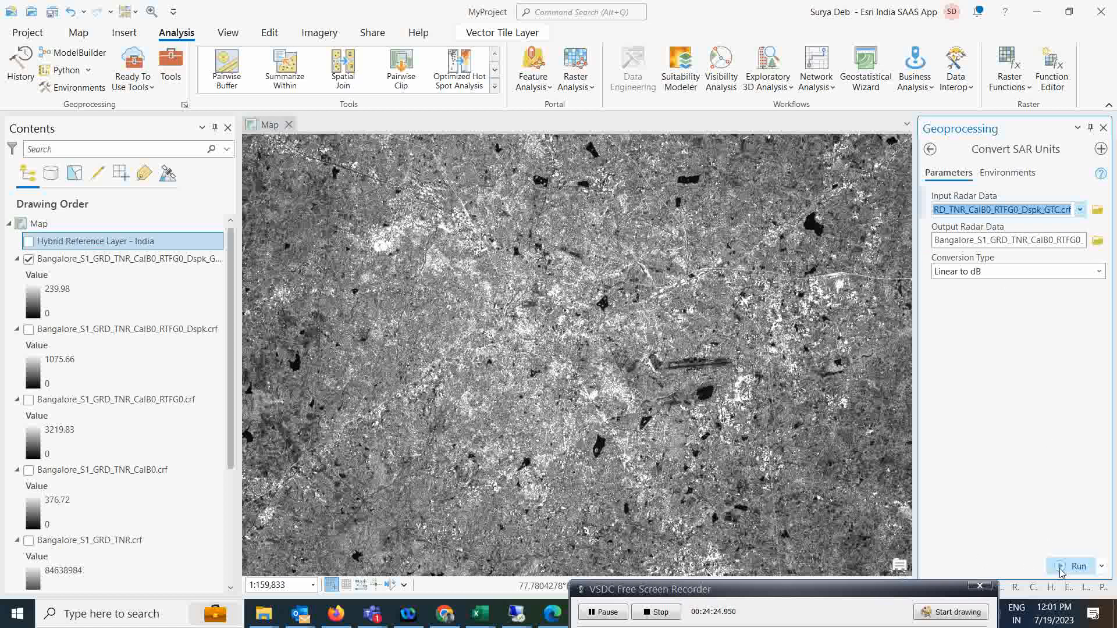
pyautogui.click(1061, 567)
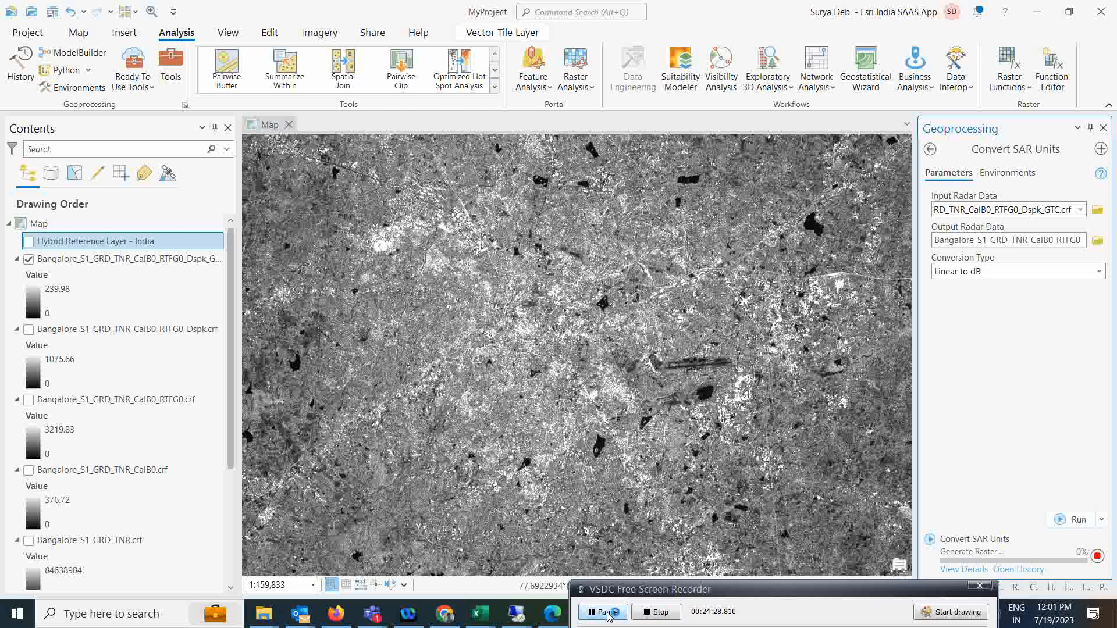
pyautogui.click(608, 616)
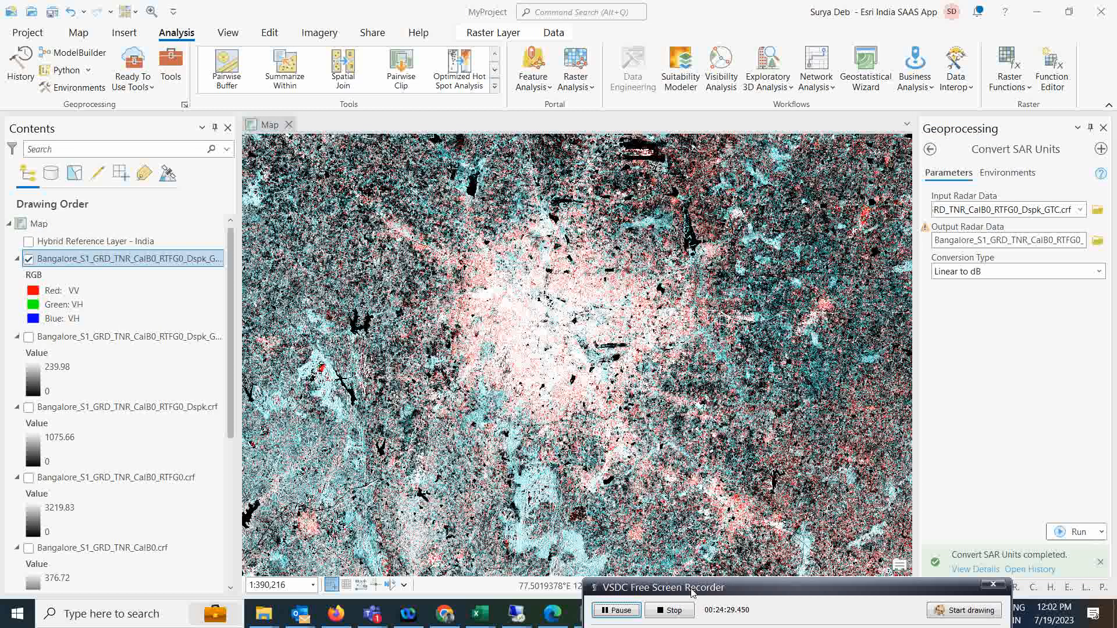
pyautogui.scroll(-2, 564, 369)
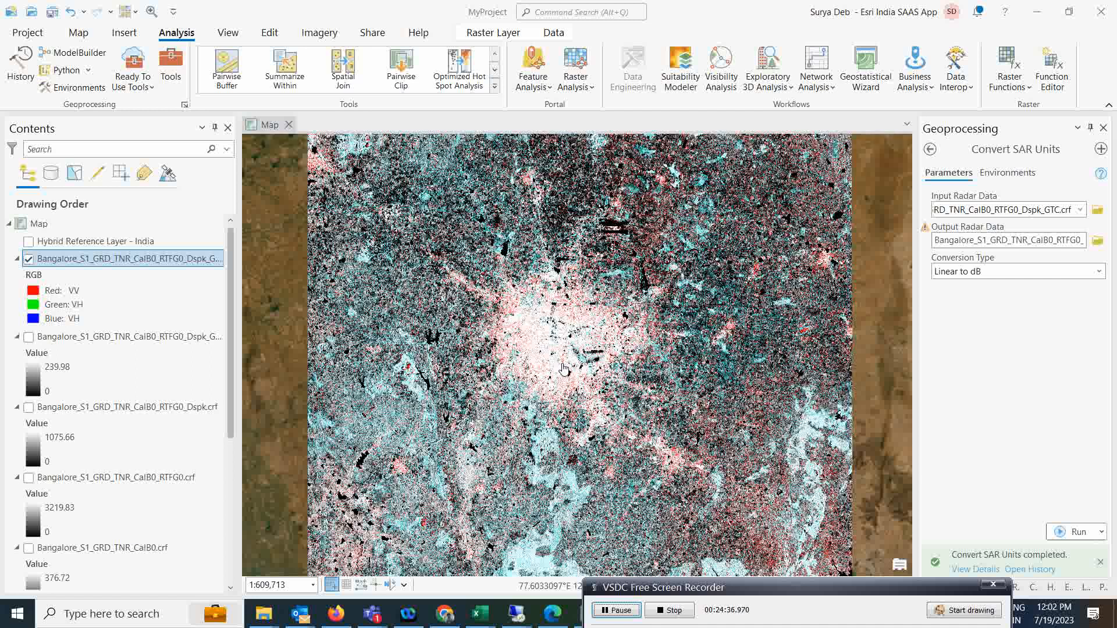
# Review the dB layer's Raster Information and Processing History in Layer Properties, then close it.
pyautogui.rightClick(107, 260)
pyautogui.click(141, 501)
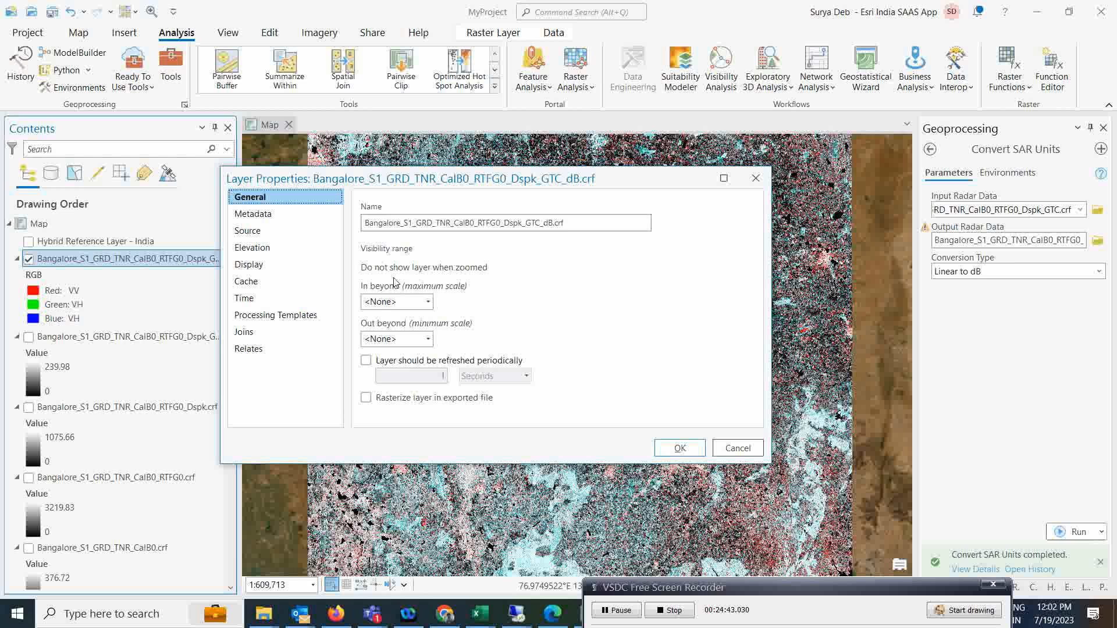
pyautogui.click(261, 231)
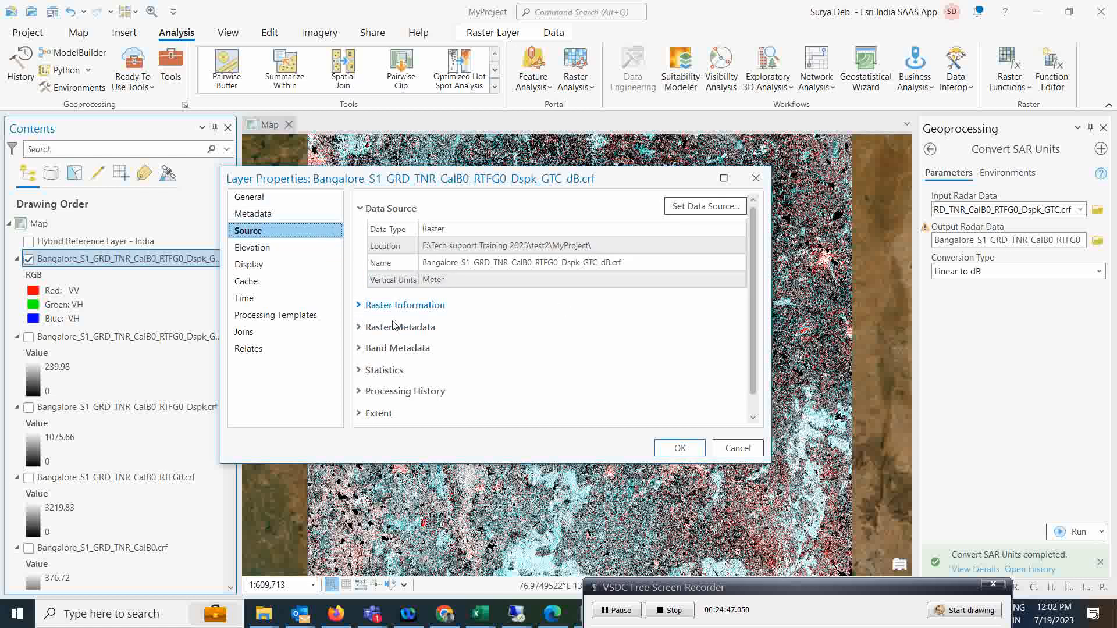
pyautogui.click(360, 307)
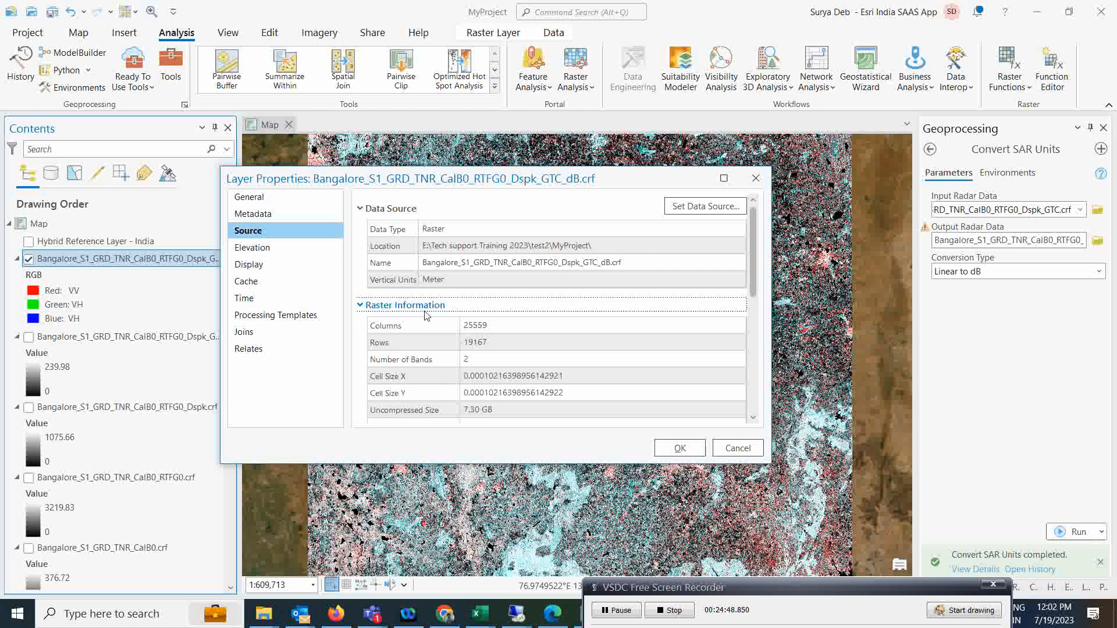
pyautogui.click(359, 308)
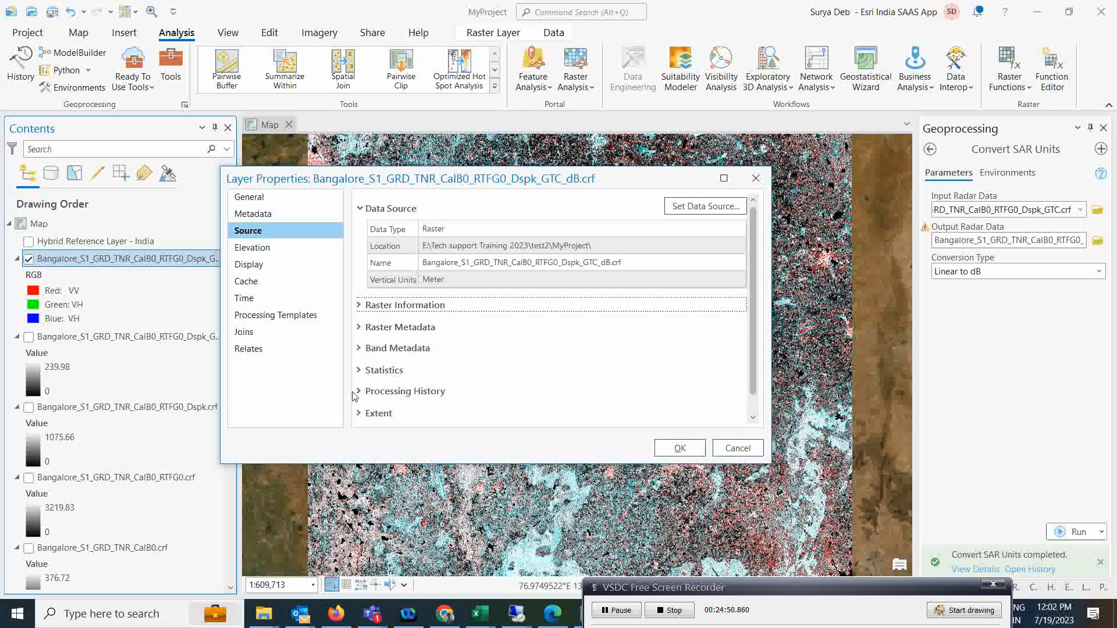
pyautogui.click(356, 392)
pyautogui.scroll(-2, 535, 340)
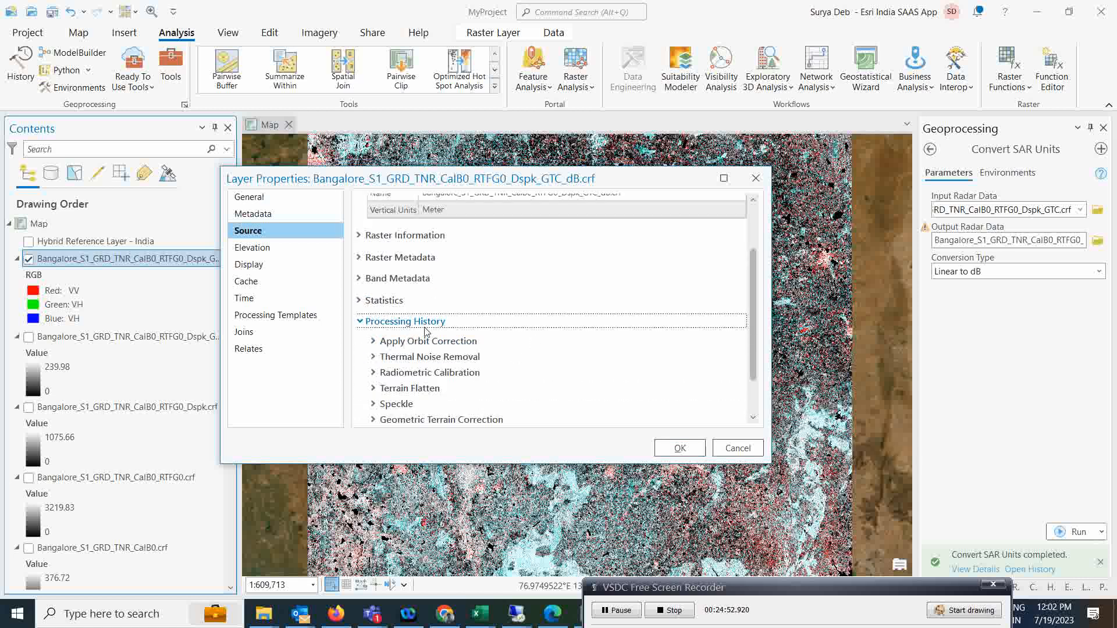
pyautogui.scroll(-1, 426, 331)
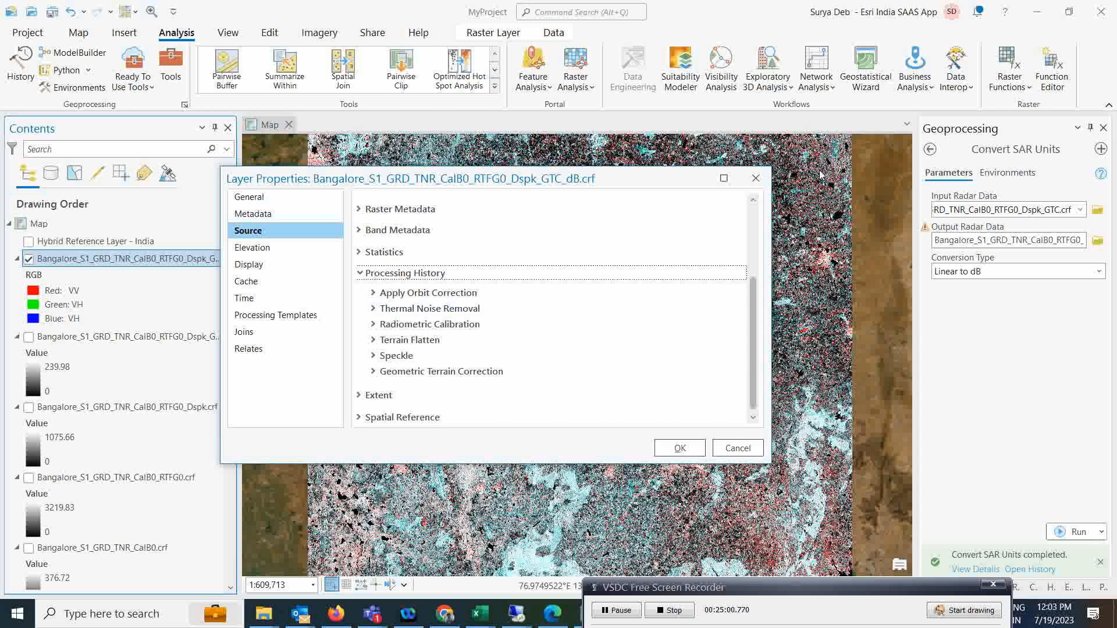
pyautogui.click(755, 178)
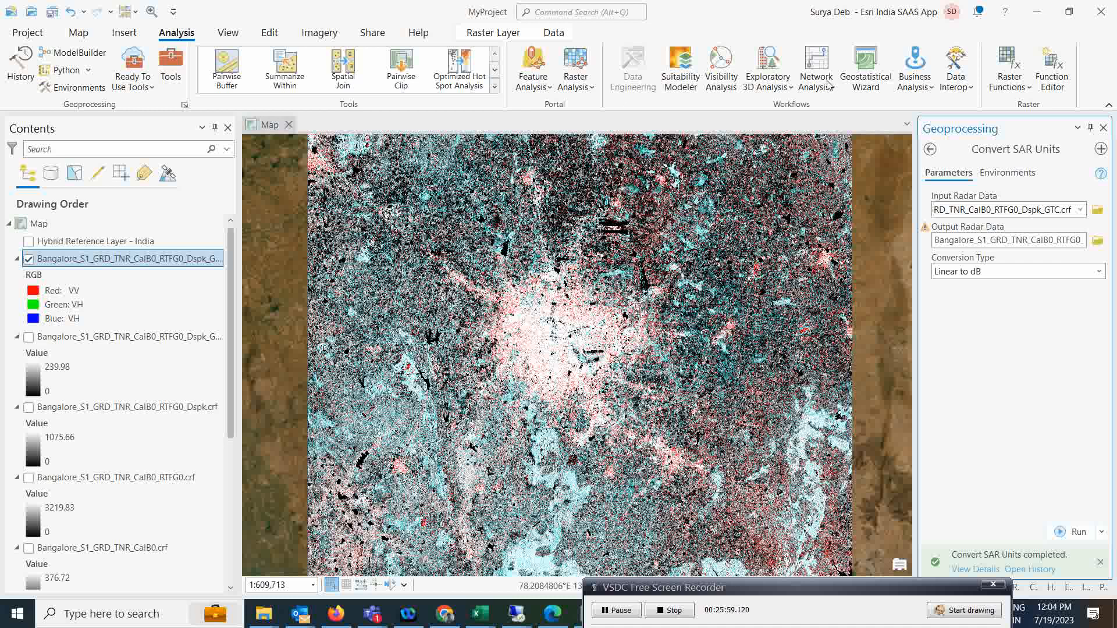
# Start Create Color Composite with the dB raster as input.
pyautogui.click(171, 64)
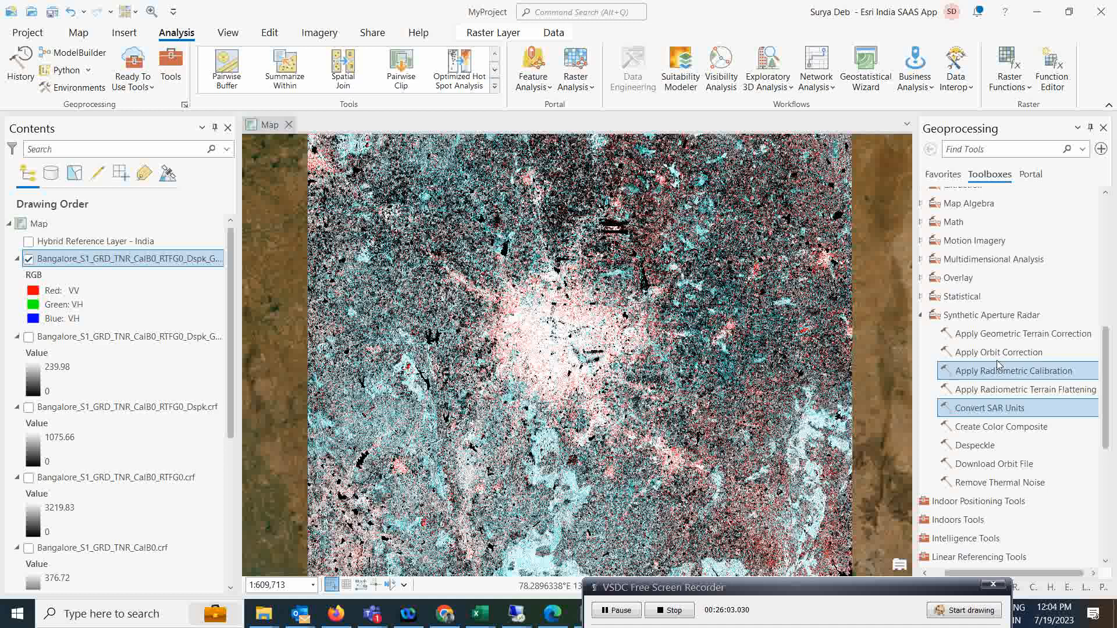
pyautogui.click(996, 431)
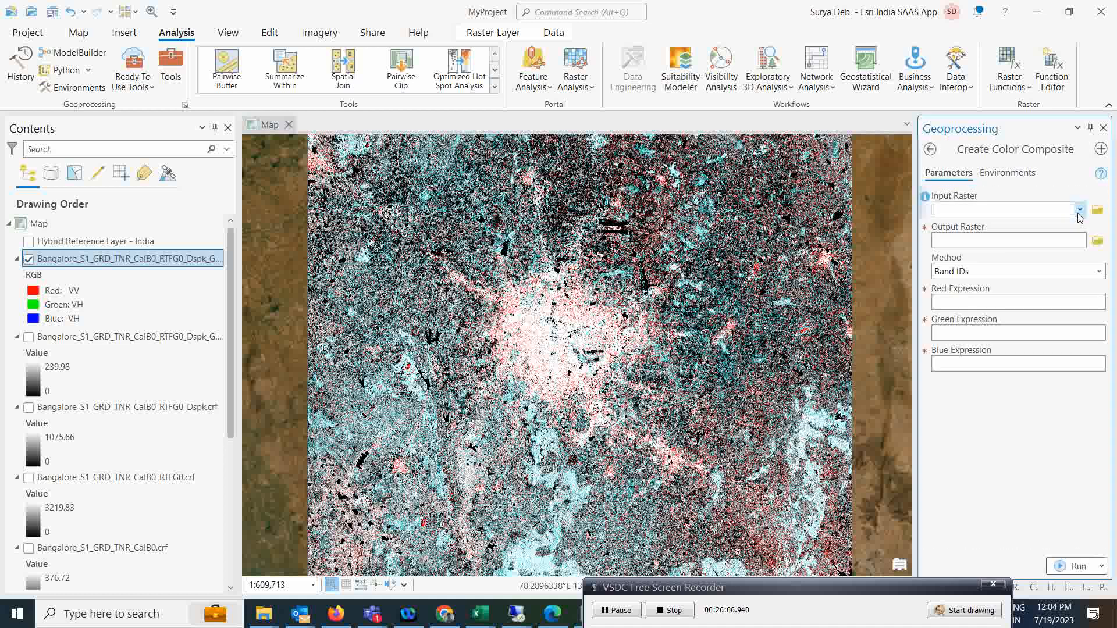
pyautogui.click(1079, 213)
pyautogui.click(996, 232)
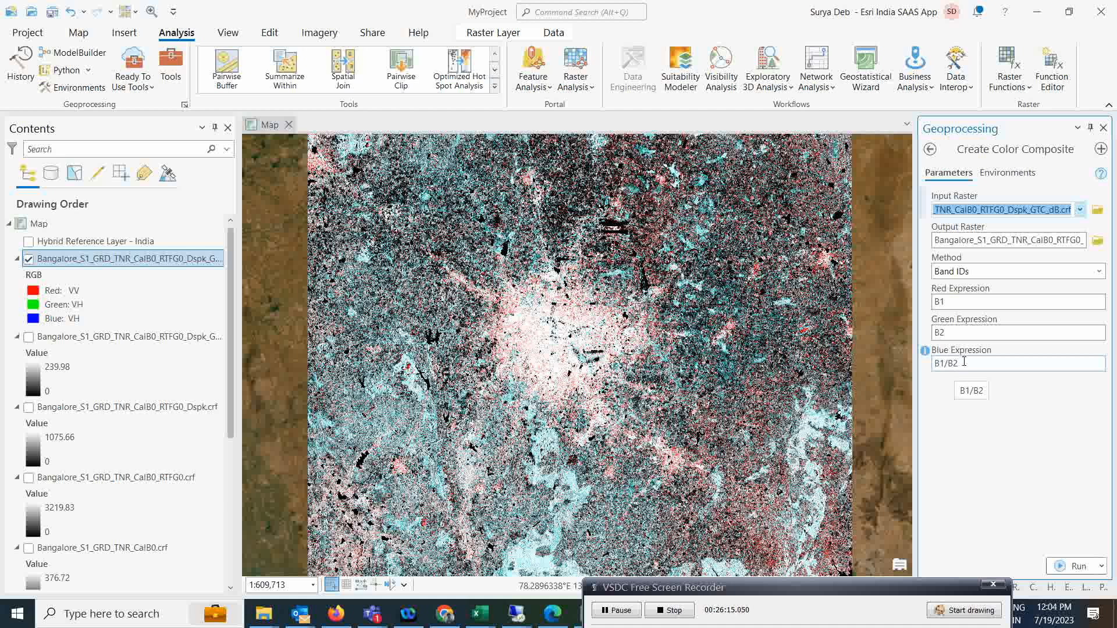
# Enter HH, HV and HH-HV as the red, green and blue expressions.
pyautogui.moveTo(971, 303); pyautogui.dragTo(893, 301)
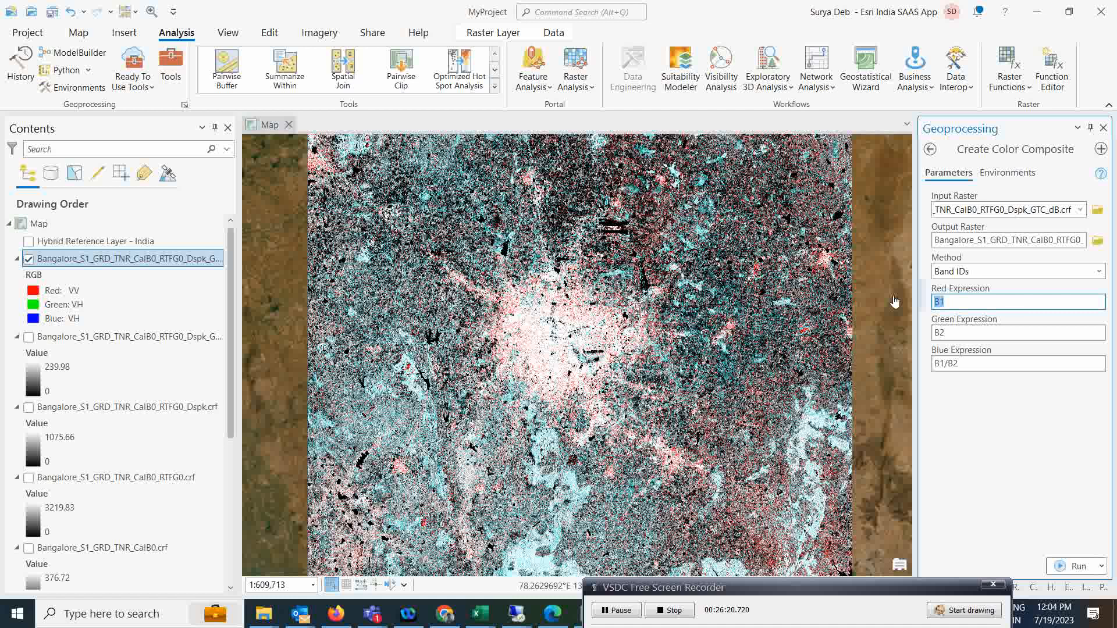
pyautogui.write('HH')
pyautogui.press('Tab')
pyautogui.write('HV')
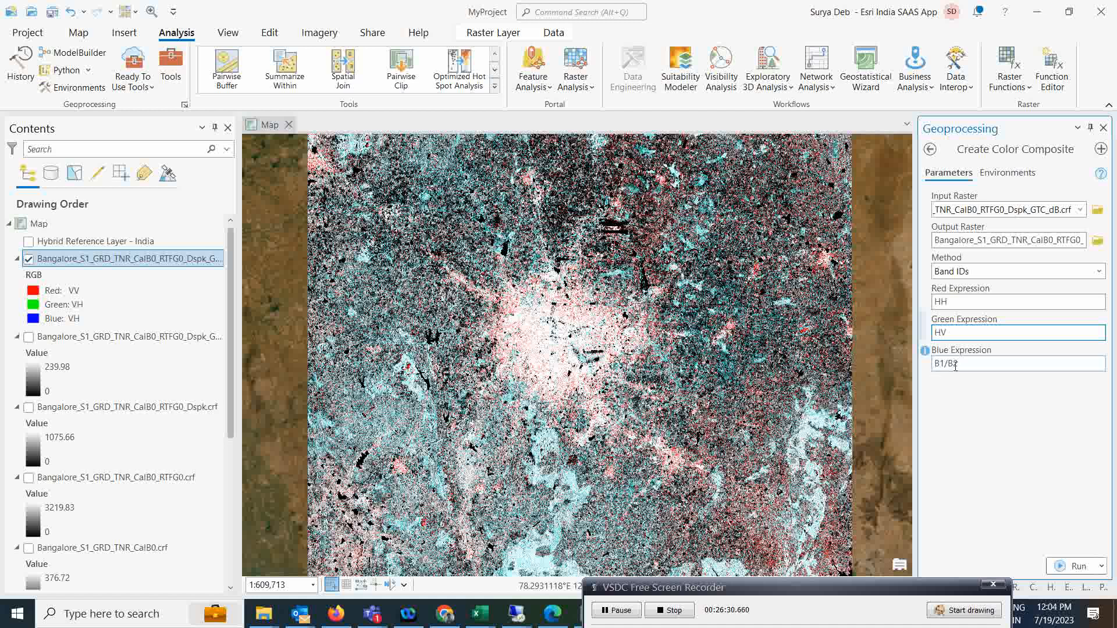
pyautogui.press('Tab')
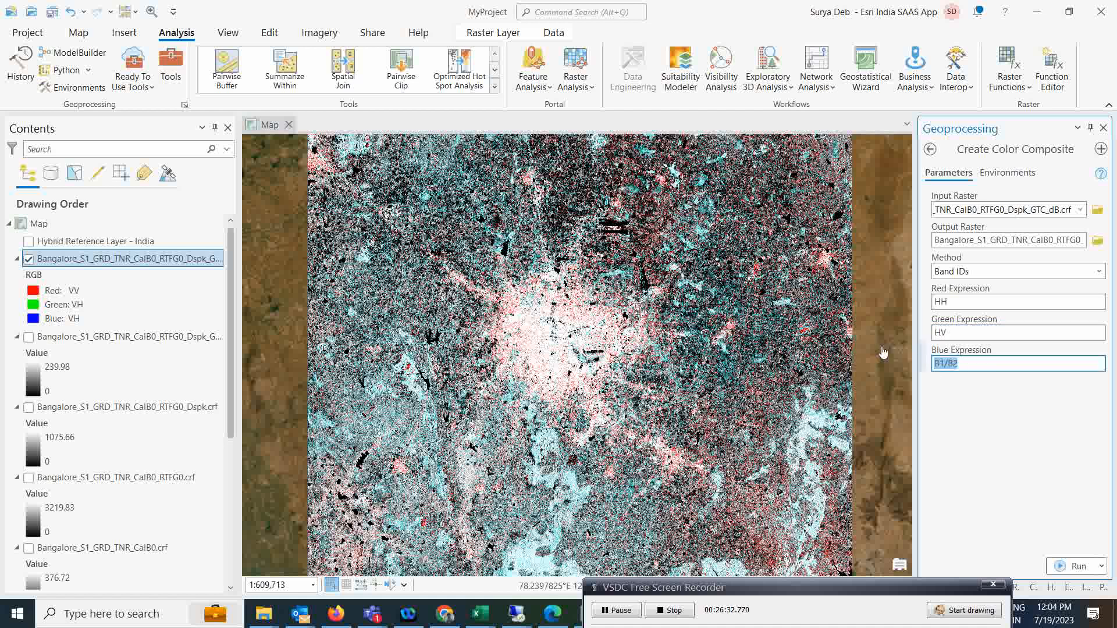
pyautogui.write('HH/')
pyautogui.press('BackSpace')
pyautogui.write('-HV')
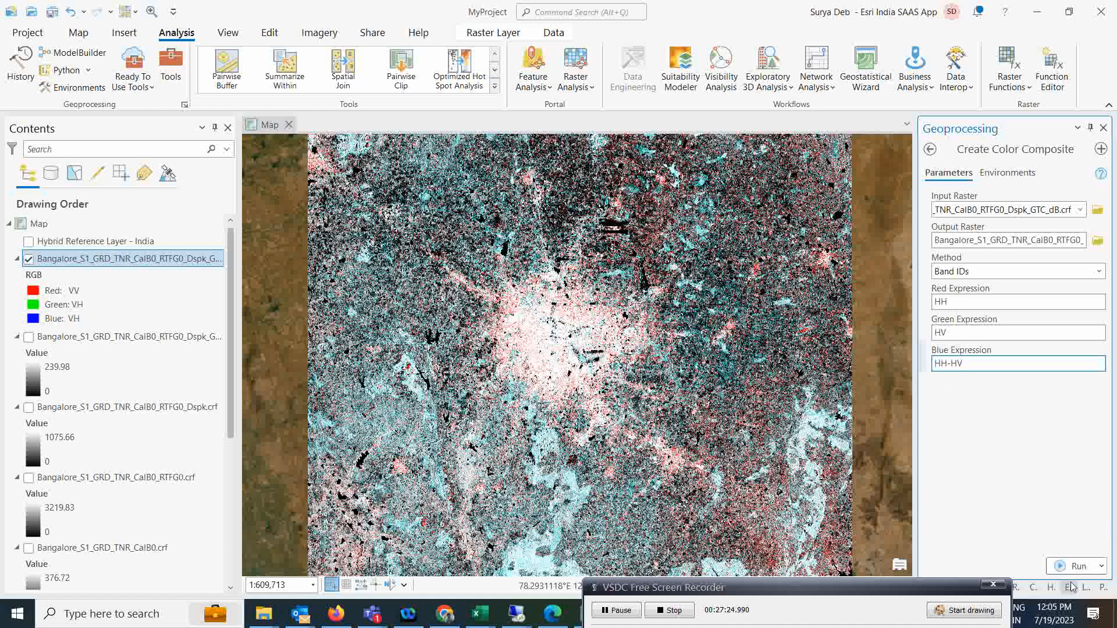
# After the failed run, switch the method to Band names using VV, VH and VV/VH expressions.
pyautogui.click(1060, 568)
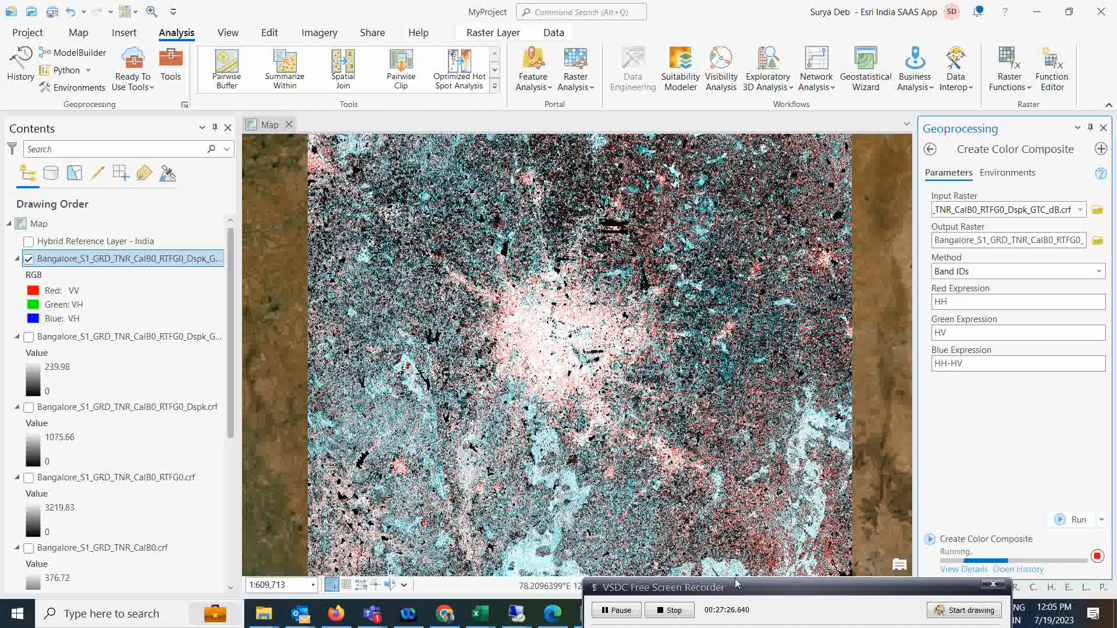
pyautogui.click(611, 613)
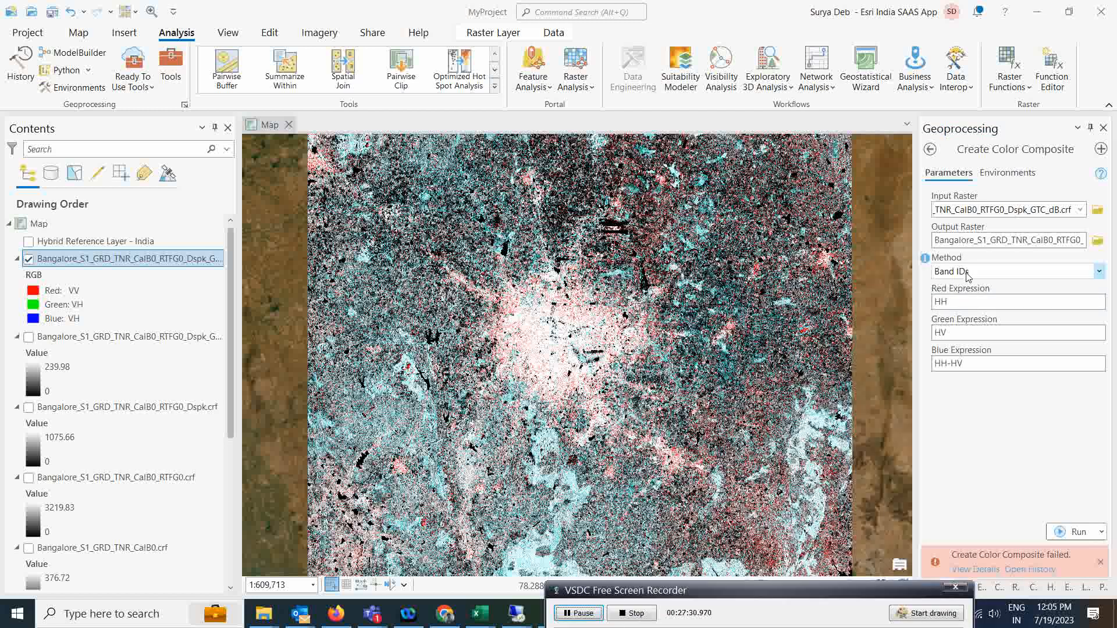
pyautogui.click(1096, 272)
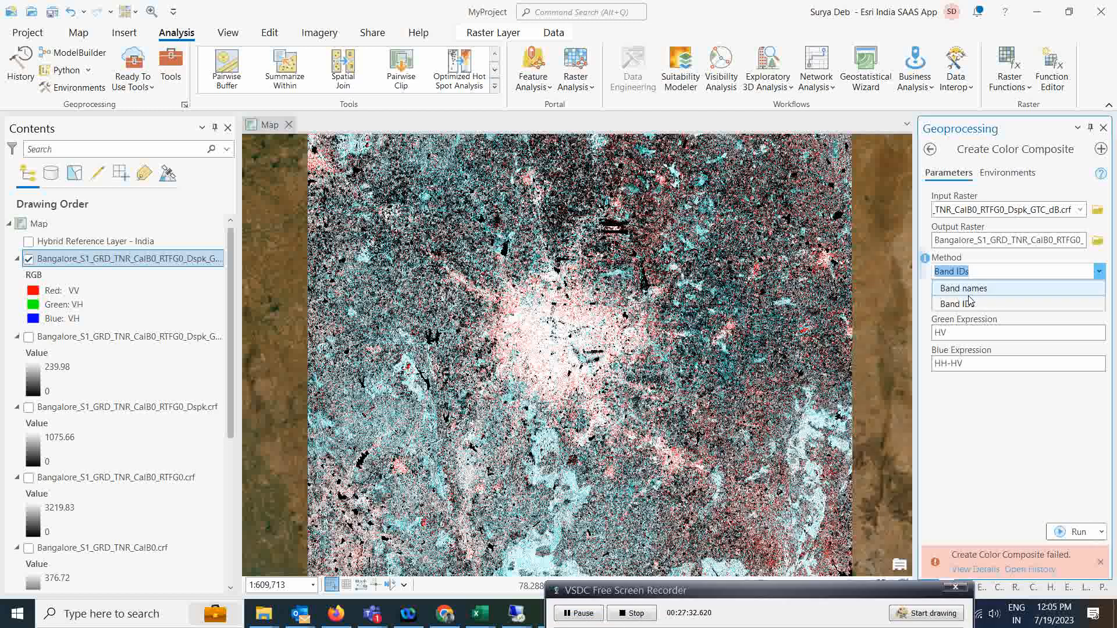
pyautogui.click(965, 285)
pyautogui.click(991, 429)
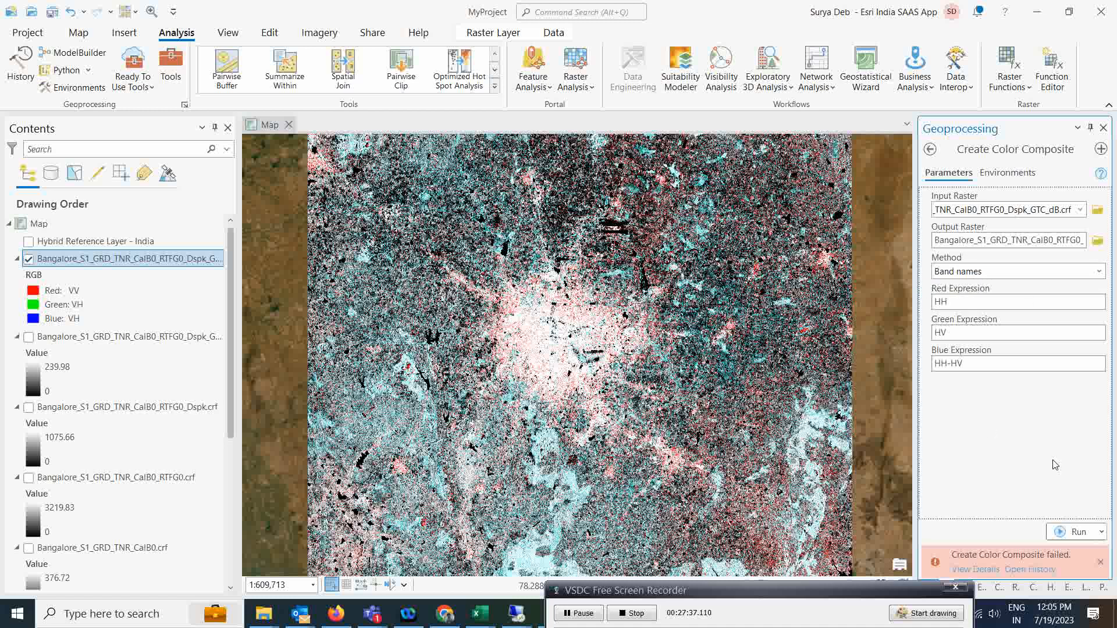
pyautogui.click(1054, 534)
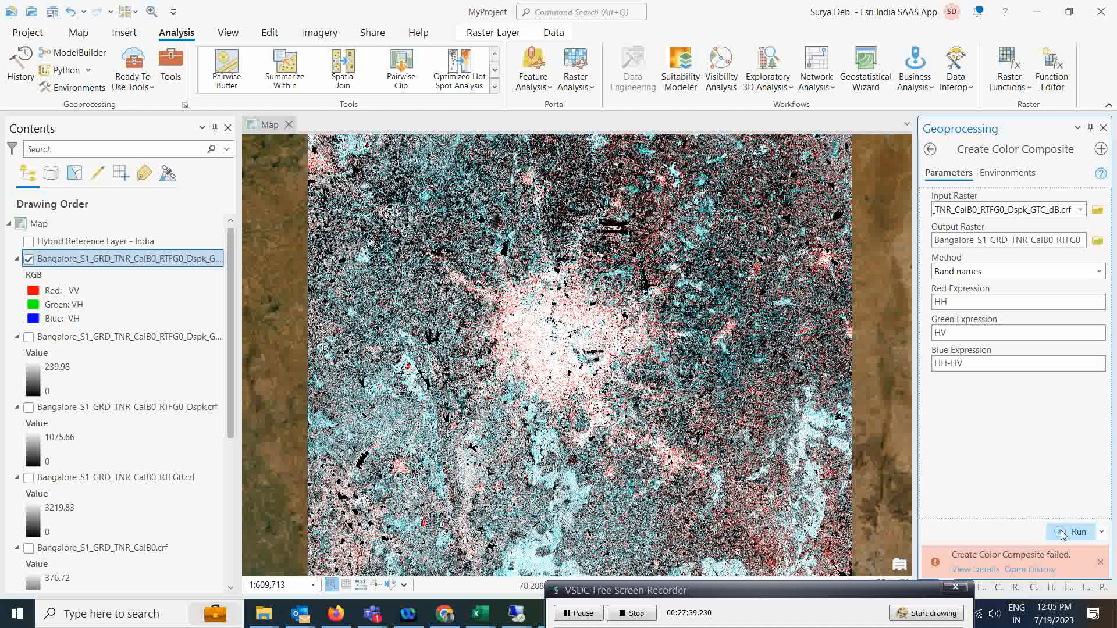
pyautogui.click(582, 614)
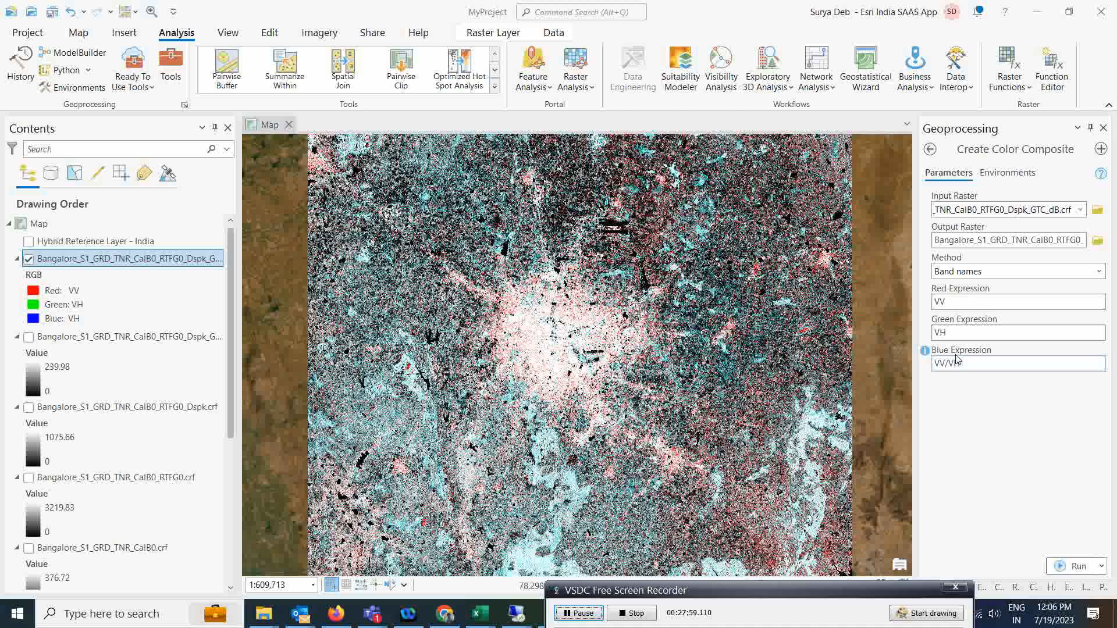
# Run the composite with red VV, green VH and blue VV/VH to add the dB_RGB layer.
pyautogui.click(1070, 566)
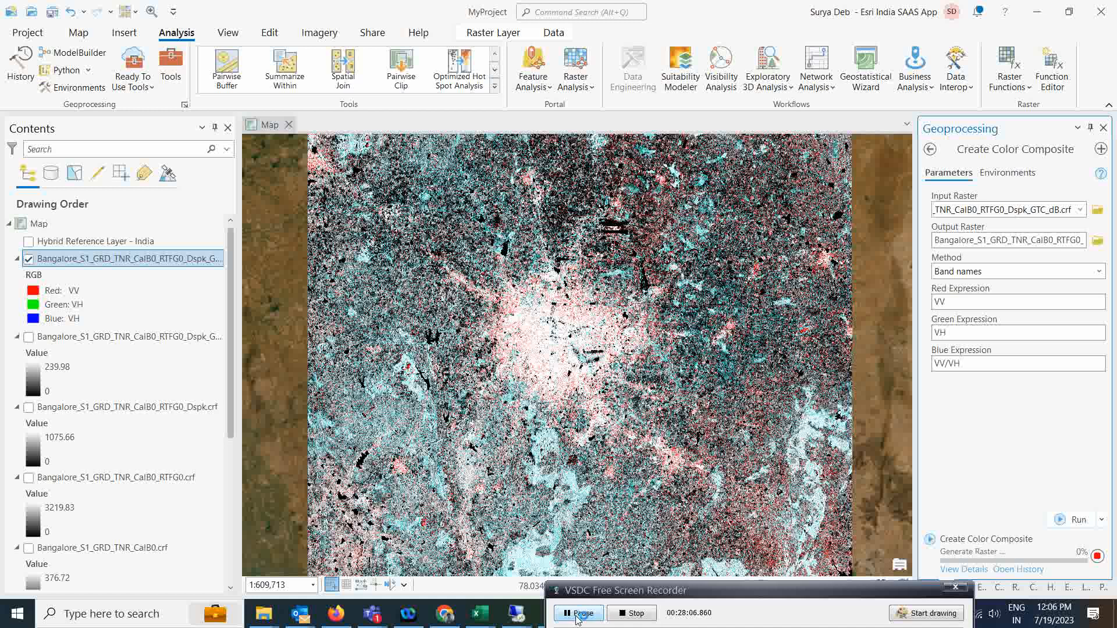
pyautogui.scroll(3, 579, 355)
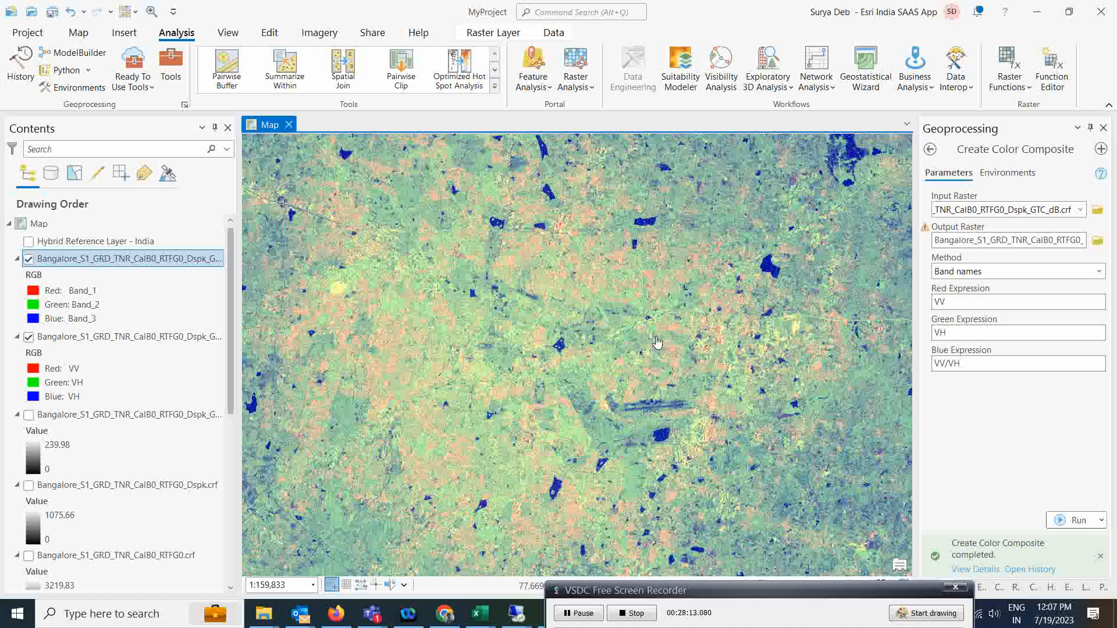
pyautogui.click(579, 614)
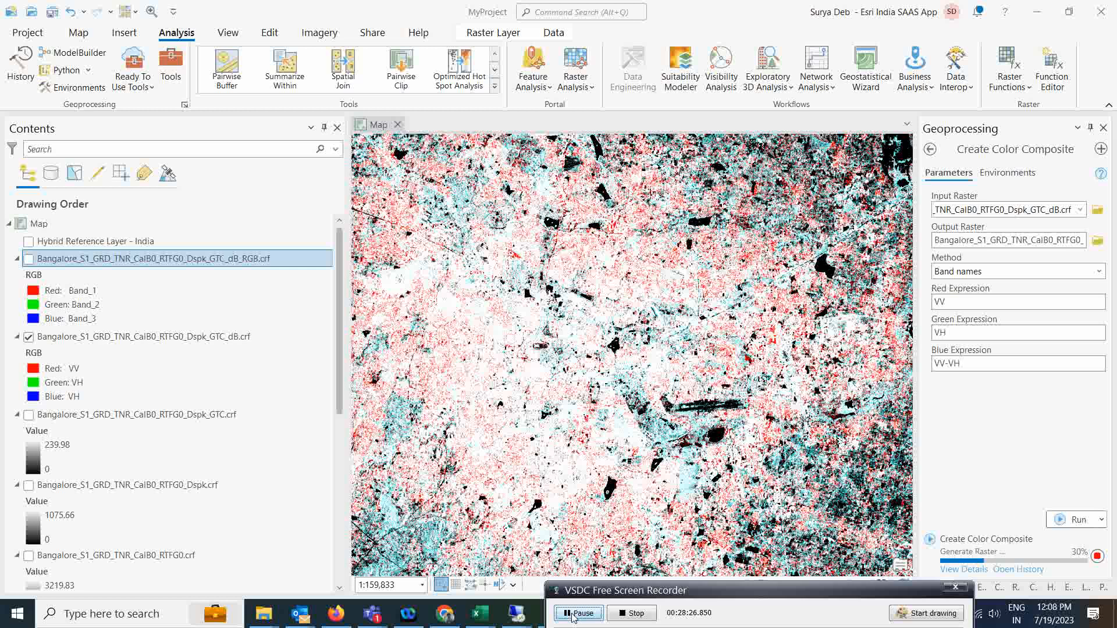
# View the full Bangalore raster, compare the RGB and RGB1 composites, and keep RGB1 visible.
pyautogui.scroll(-2, 658, 341)
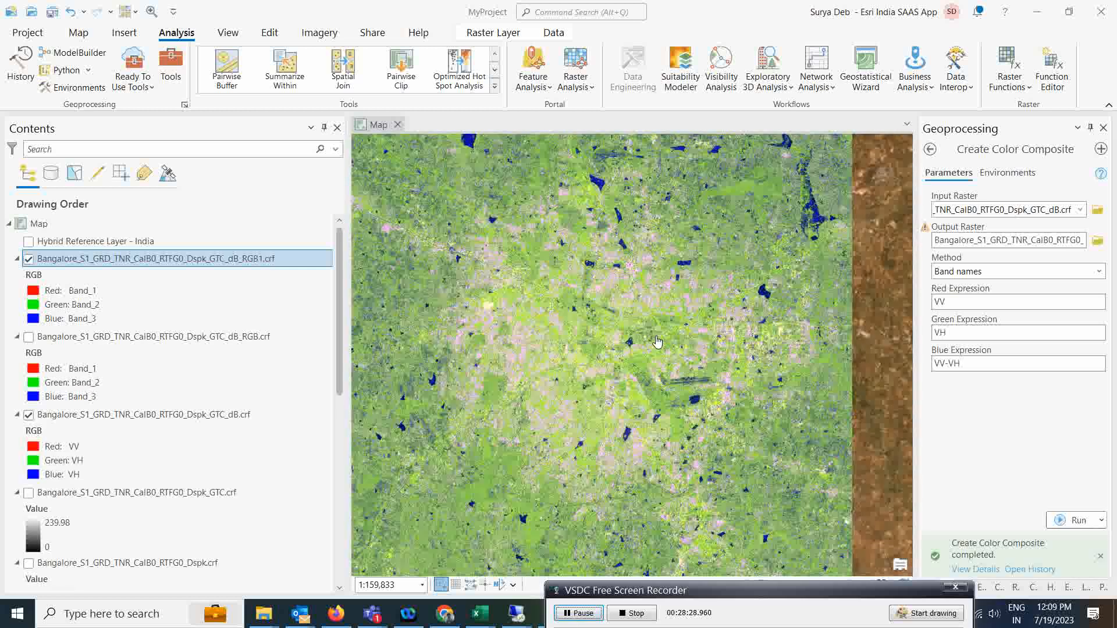
pyautogui.scroll(-2, 658, 342)
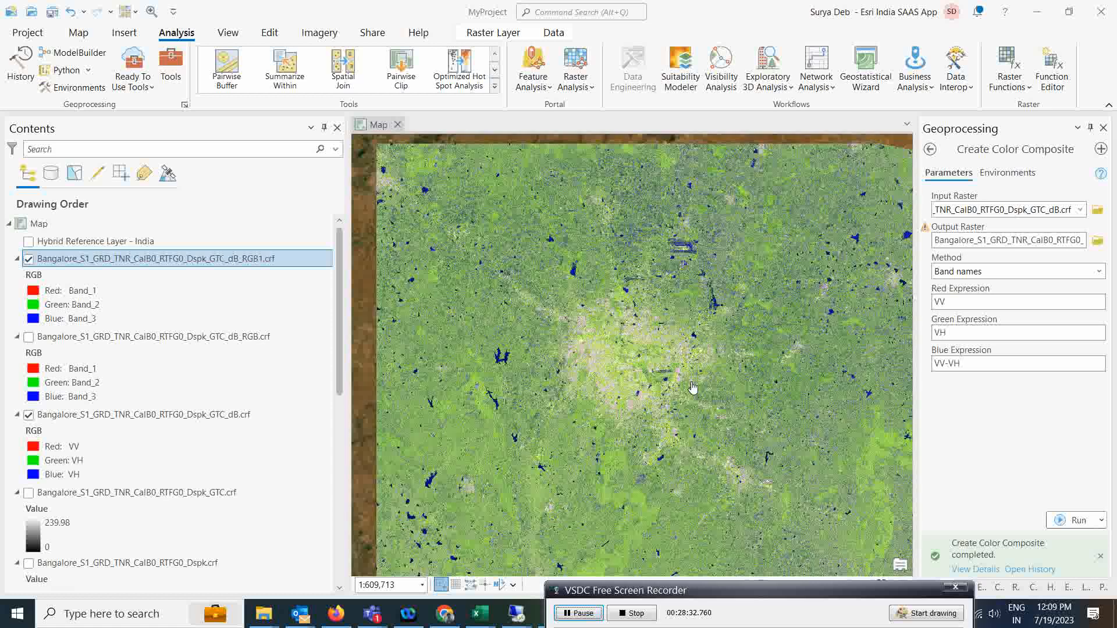
pyautogui.scroll(-2, 668, 376)
pyautogui.moveTo(714, 381); pyautogui.dragTo(741, 386)
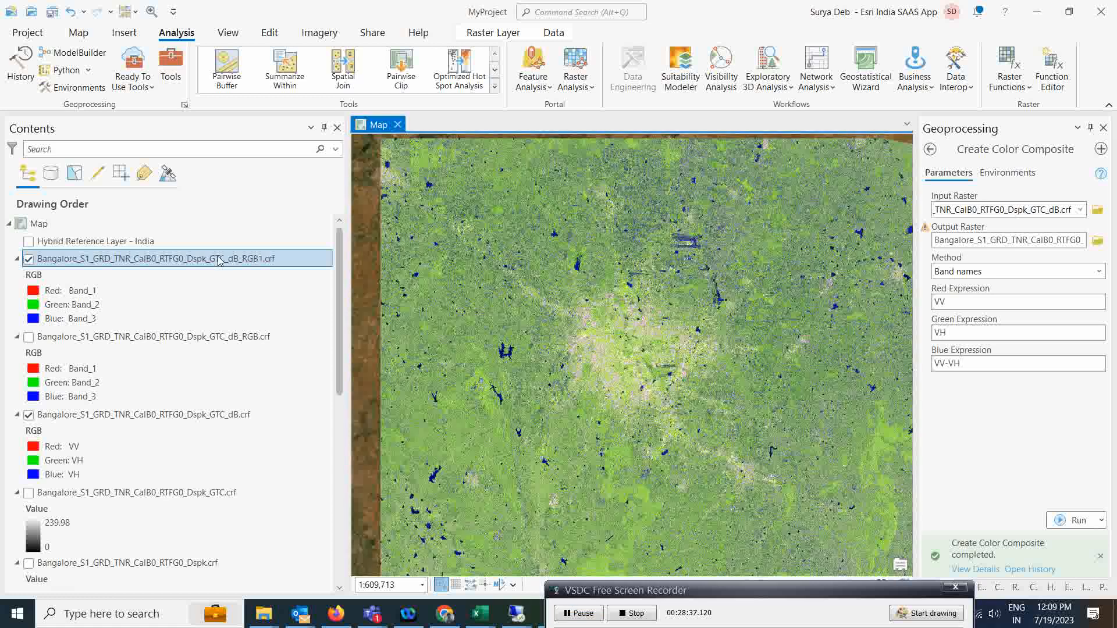
pyautogui.click(30, 259)
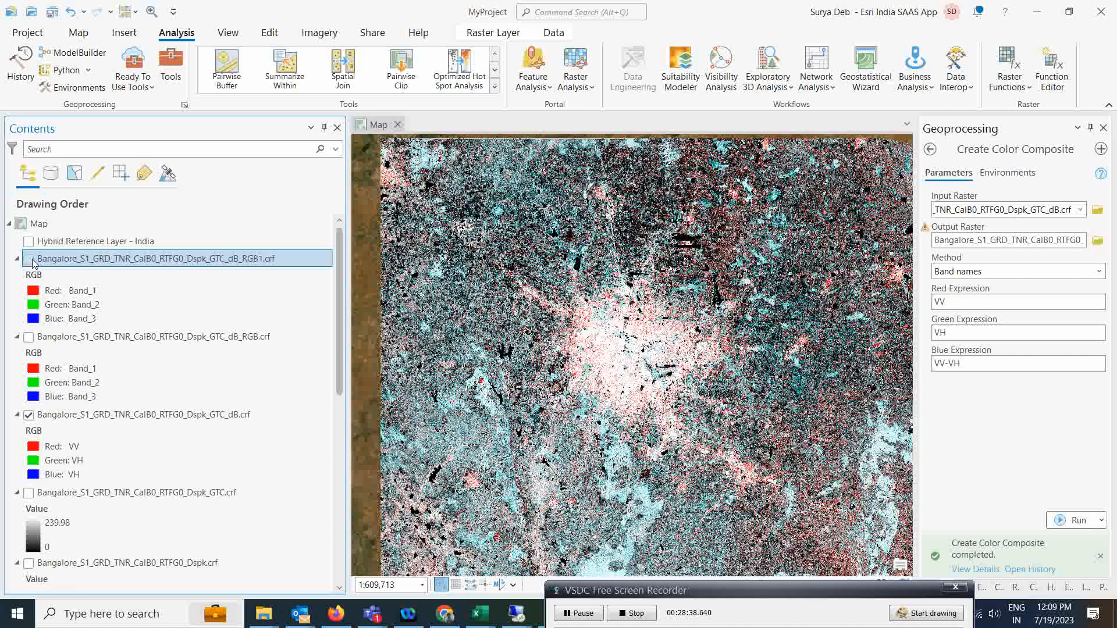
pyautogui.click(28, 338)
pyautogui.scroll(2, 717, 379)
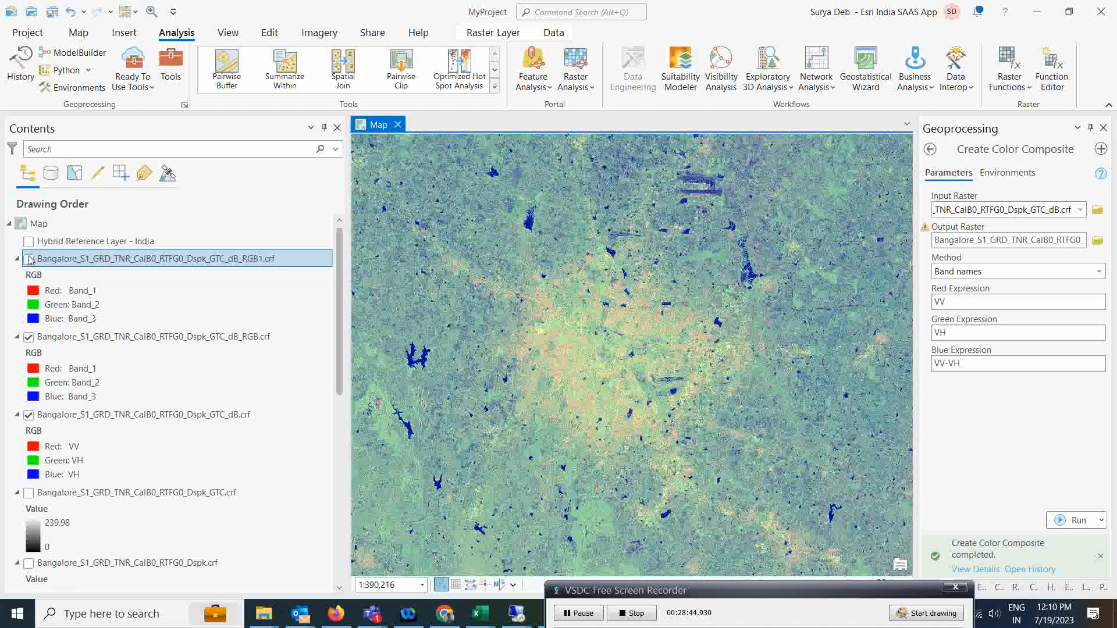
pyautogui.click(29, 259)
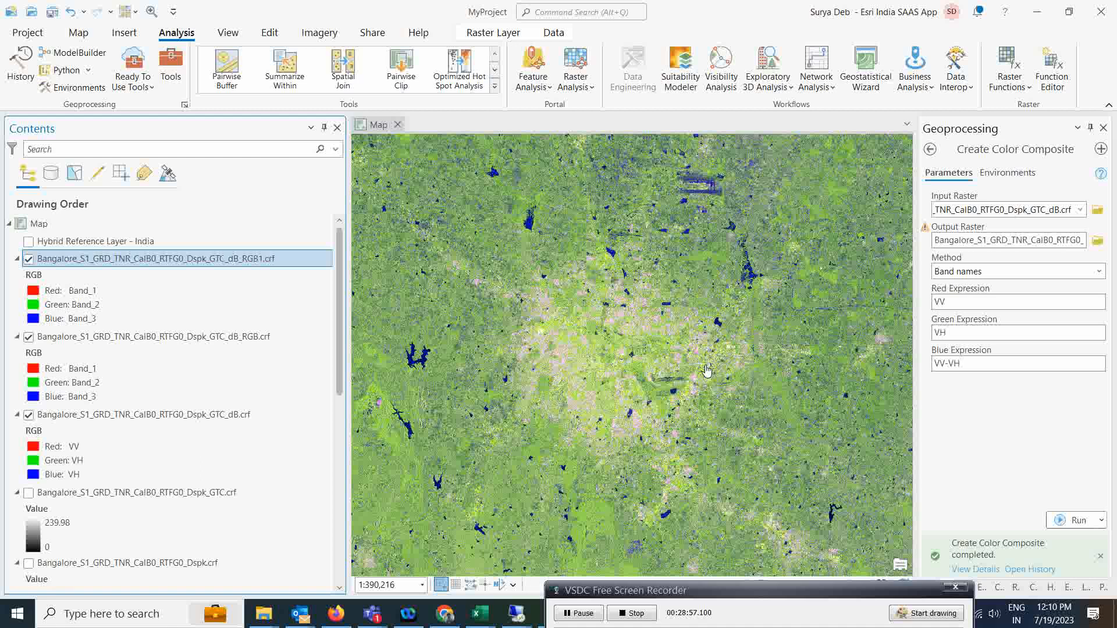
pyautogui.scroll(2, 629, 433)
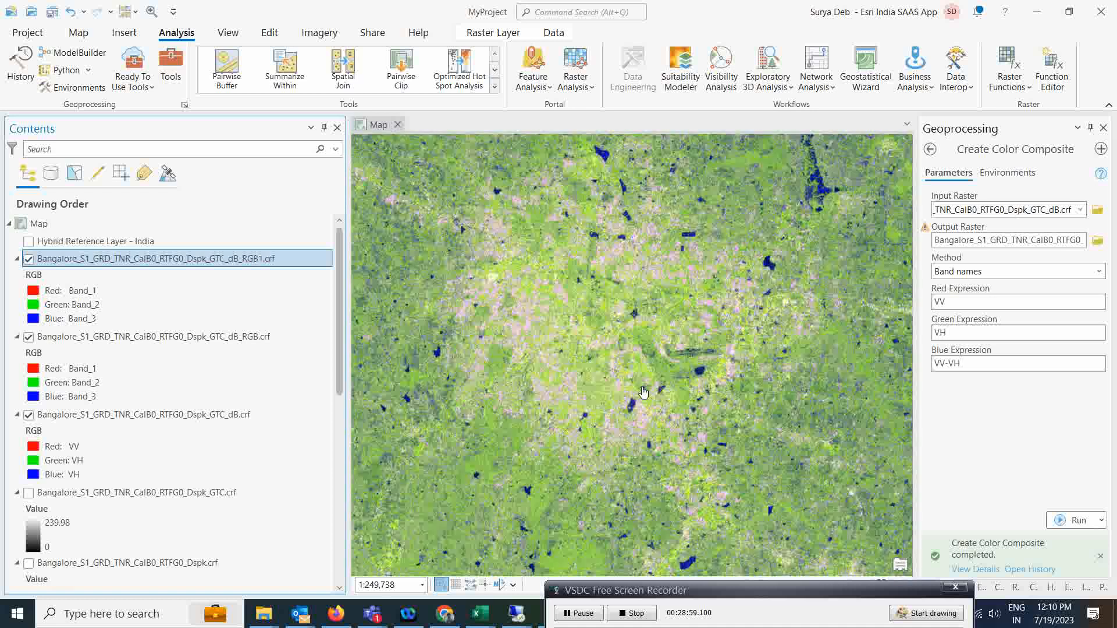